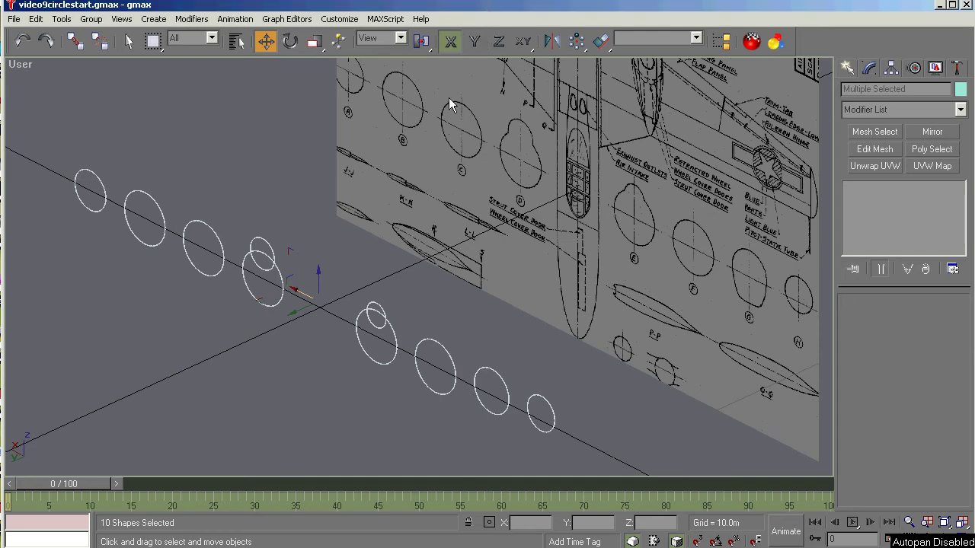
Step: Hide the selected section circles, unfreeze all objects, and hide the side blueprint plane Box02
{"action": "key", "text": "Delete"}
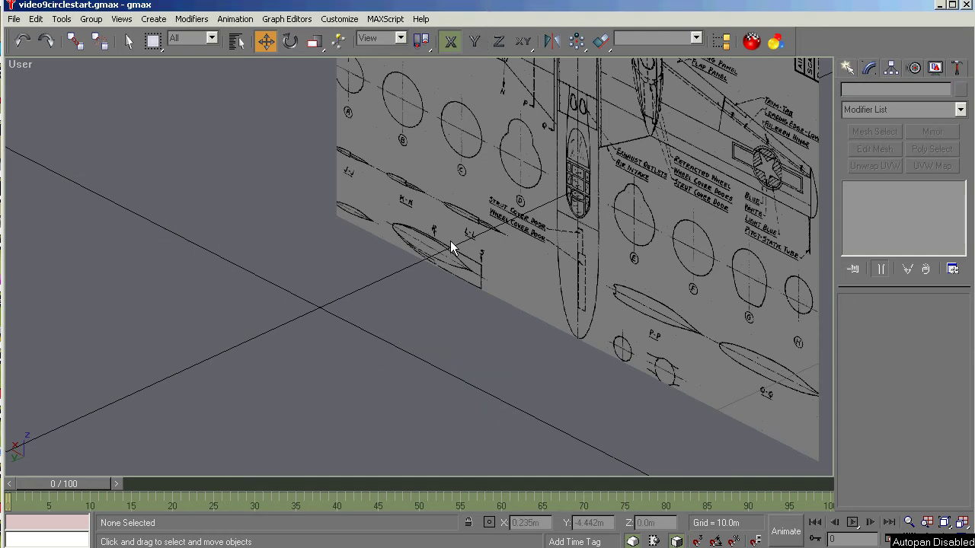
{"action": "left_click", "coordinate": [936, 68]}
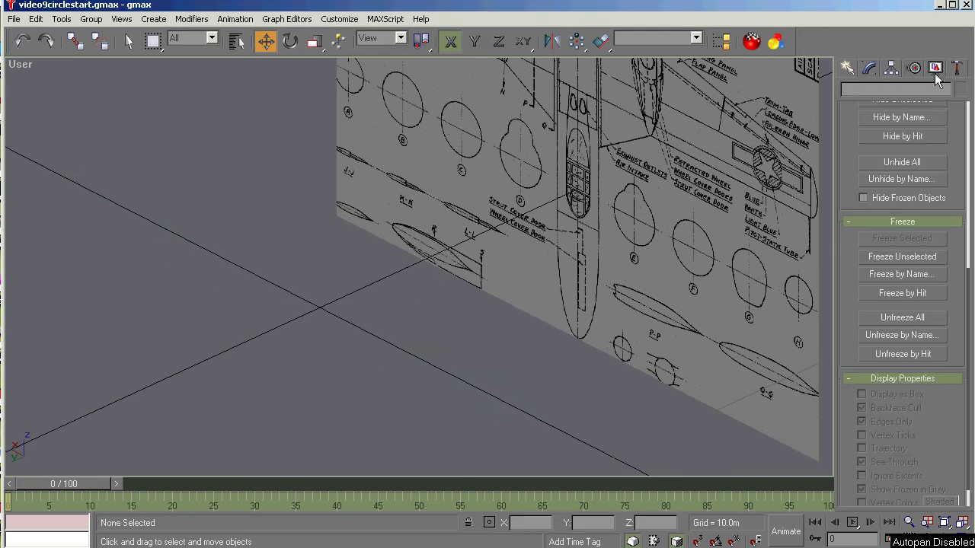
{"action": "left_click", "coordinate": [889, 326]}
{"action": "left_click", "coordinate": [636, 281]}
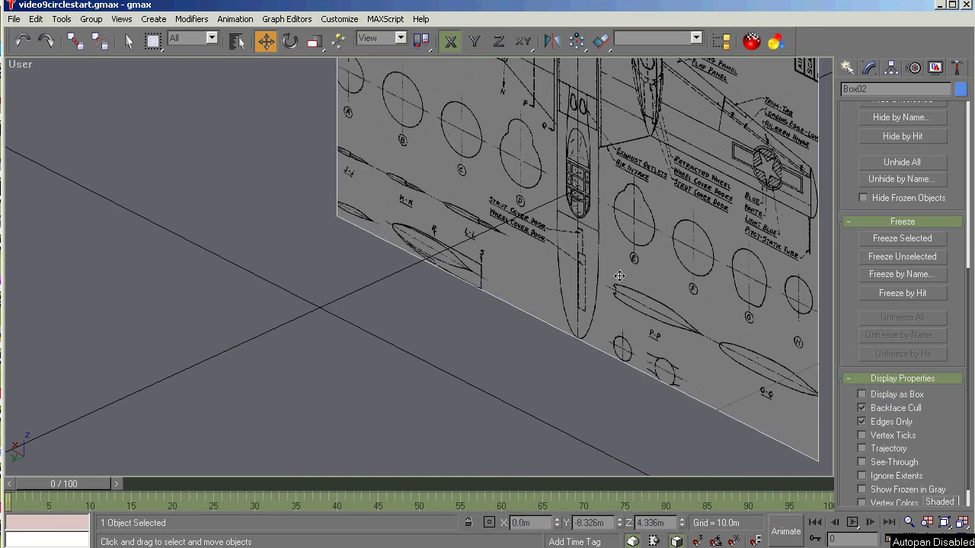
{"action": "key", "text": "Delete"}
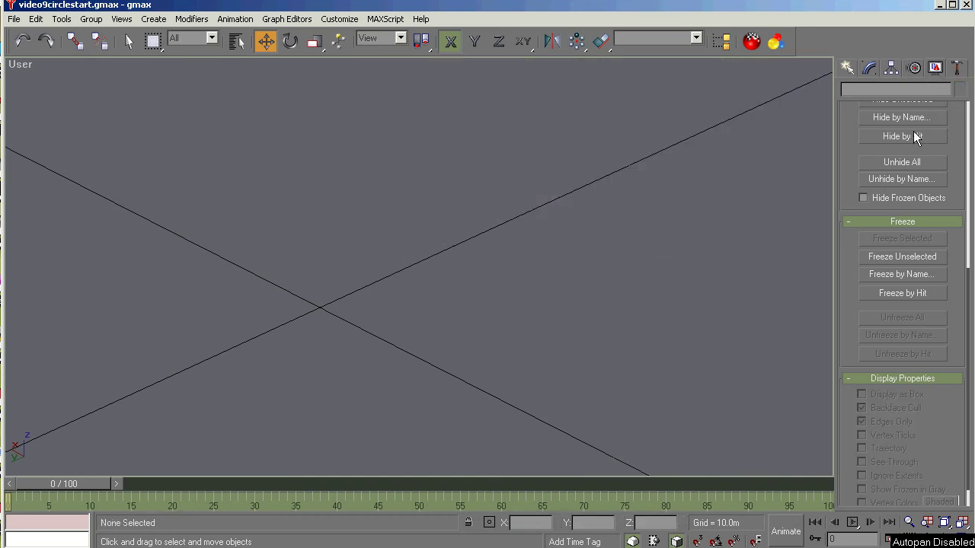
Step: Unhide Box01 from the hidden-objects list, select it and zoom extents to fit it
{"action": "left_click", "coordinate": [900, 179]}
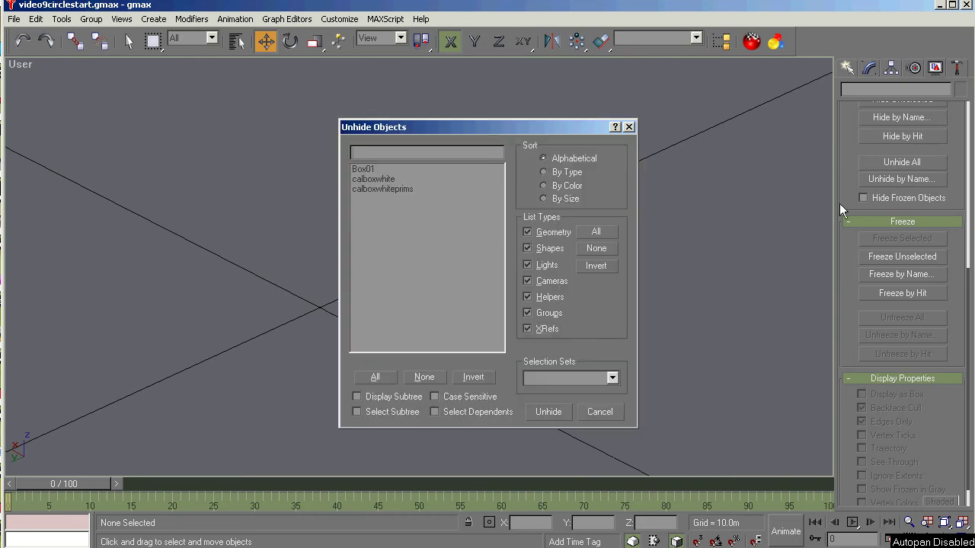
{"action": "left_click", "coordinate": [367, 169]}
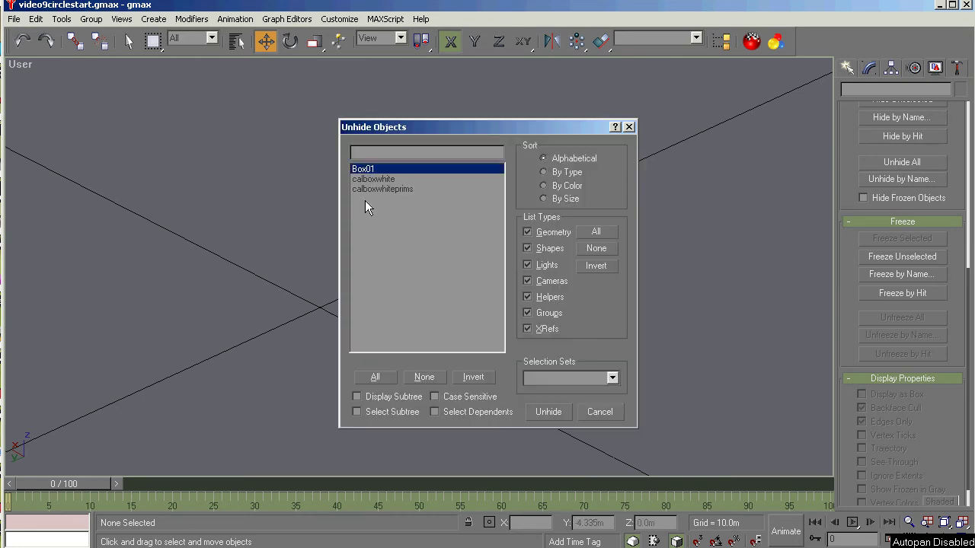
{"action": "left_click", "coordinate": [557, 414]}
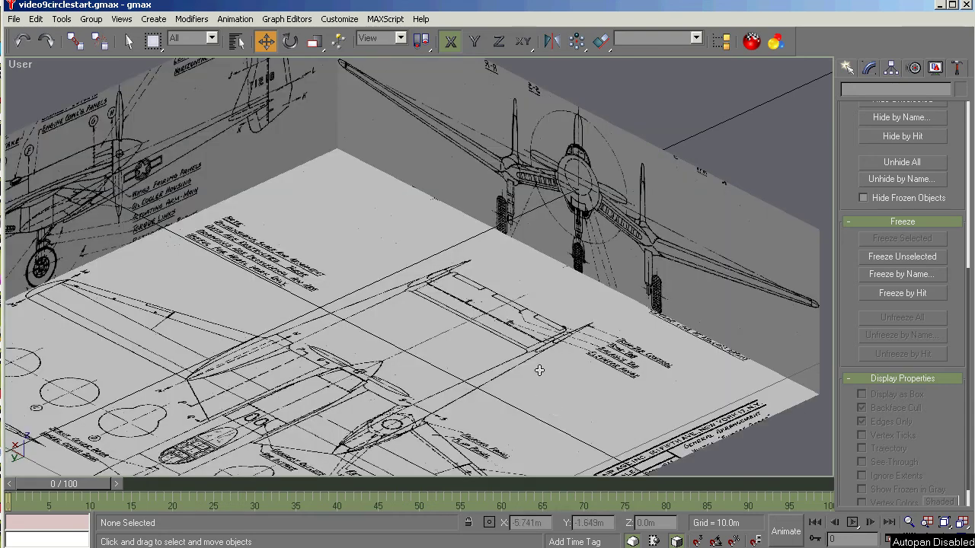
{"action": "left_click", "coordinate": [594, 305]}
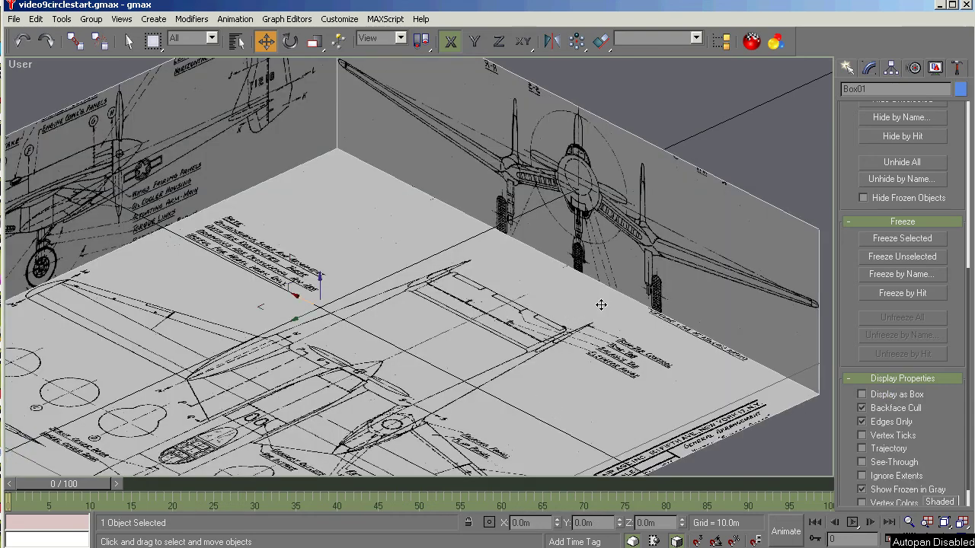
{"action": "key", "text": "ctrl+alt+z"}
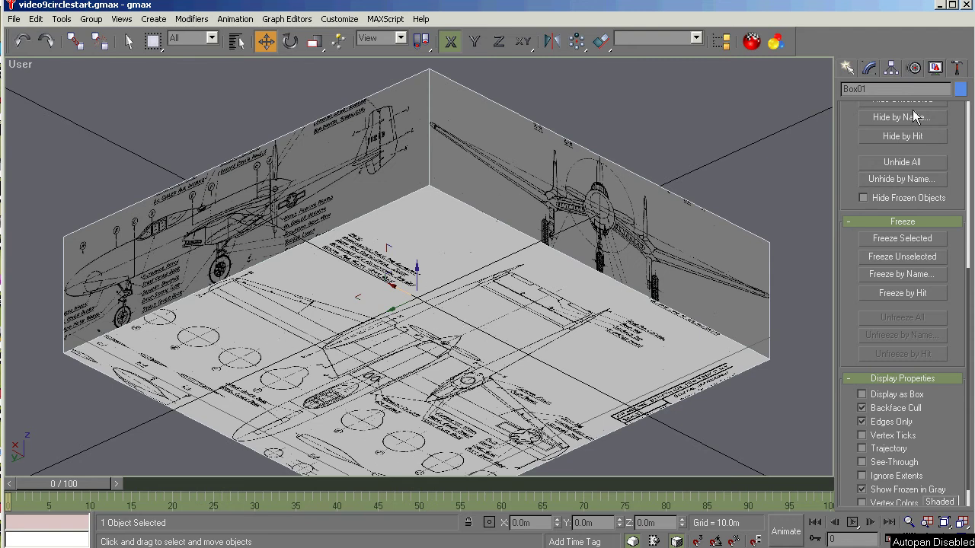
Step: Shift-clone Box01 in place as an independent Copy named Box02
{"action": "left_click", "coordinate": [869, 68]}
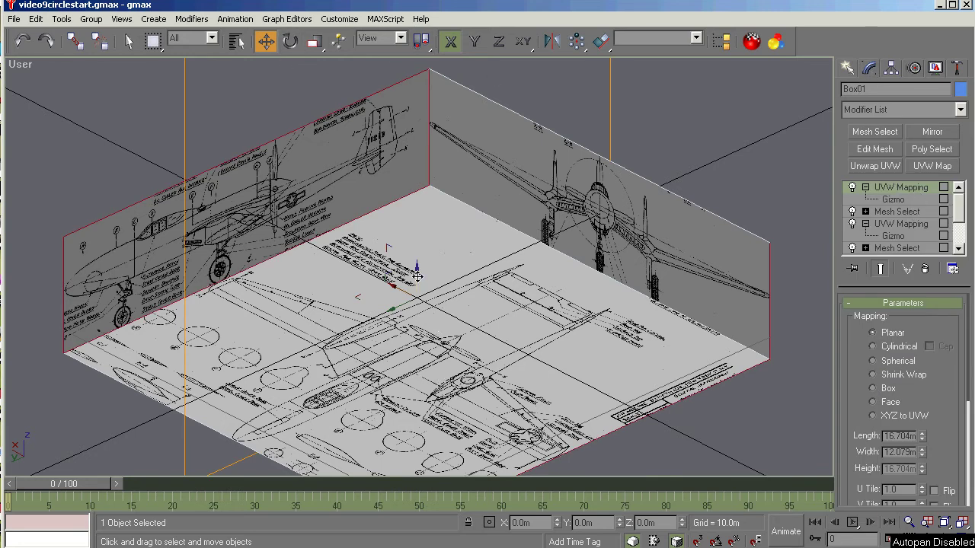
{"action": "left_click_drag", "start_coordinate": [418, 274], "coordinate": [418, 279], "text": "shift"}
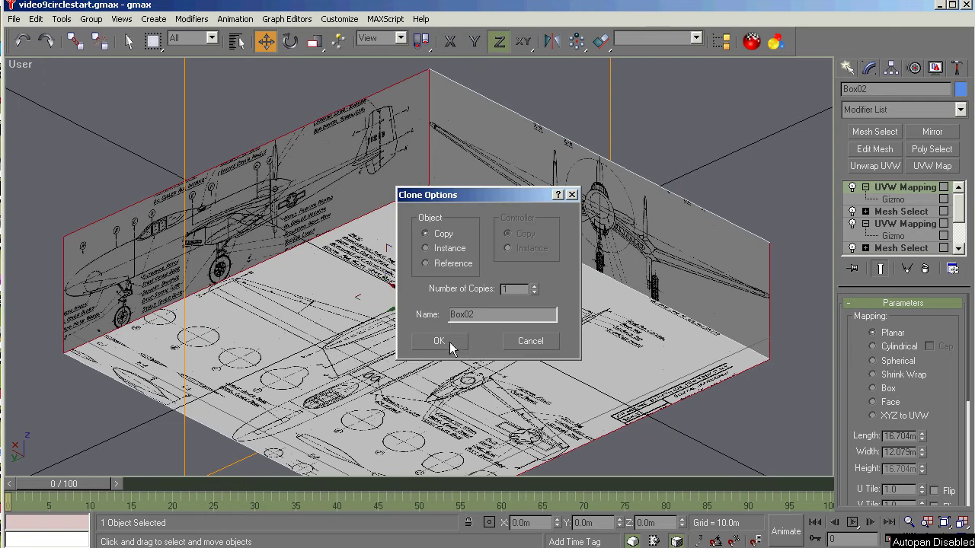
{"action": "left_click", "coordinate": [439, 341]}
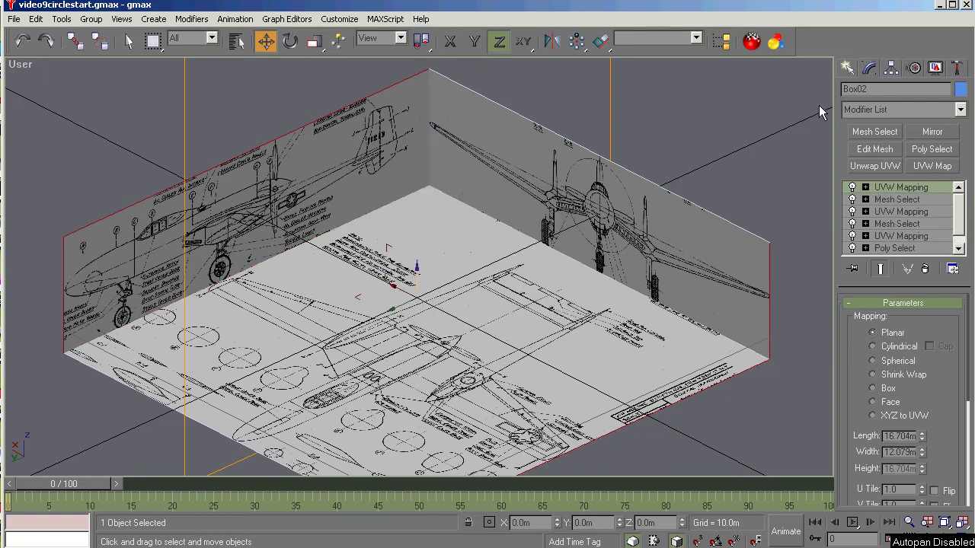
Step: Look through Box02's Display and Pivot settings, then go back to its modifier stack
{"action": "left_click", "coordinate": [935, 69]}
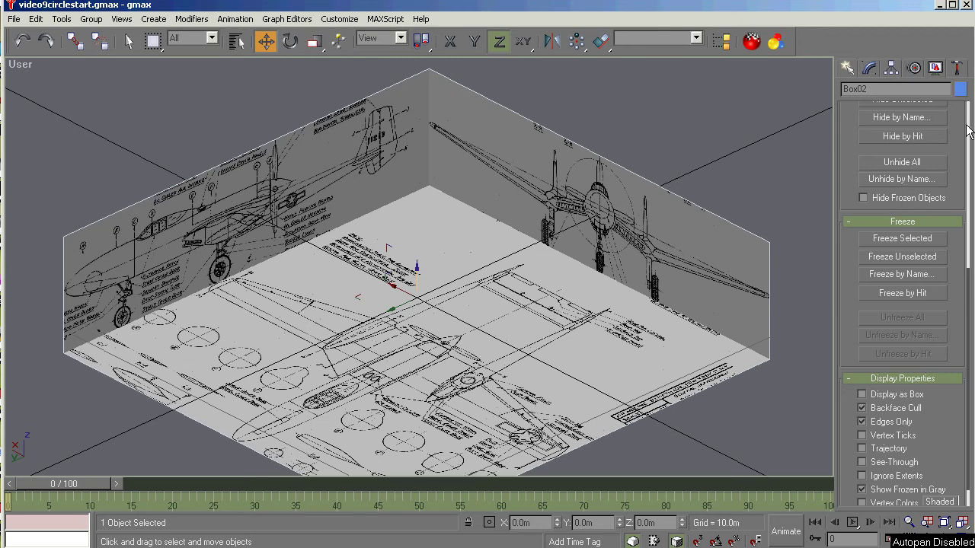
{"action": "scroll", "coordinate": [967, 129], "scroll_direction": "up", "scroll_amount": 3}
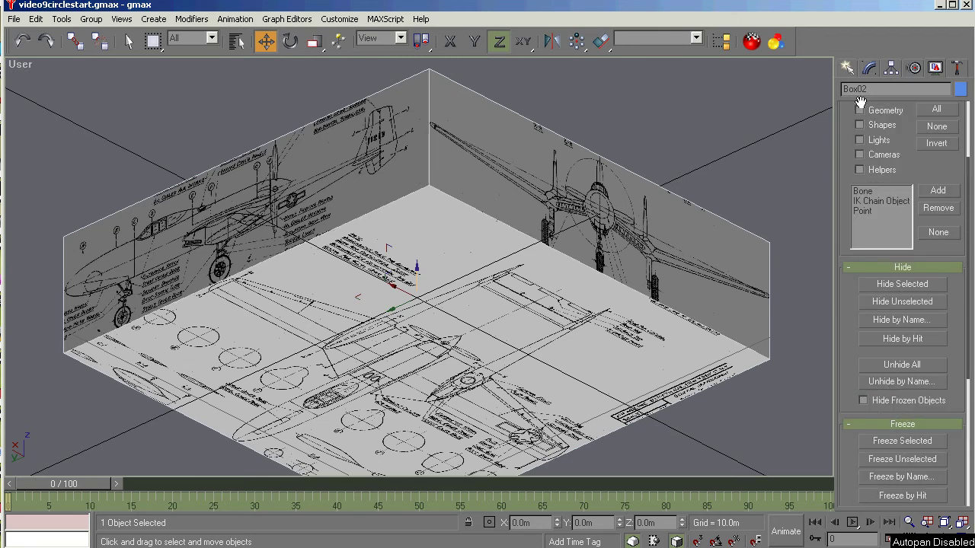
{"action": "left_click", "coordinate": [891, 68]}
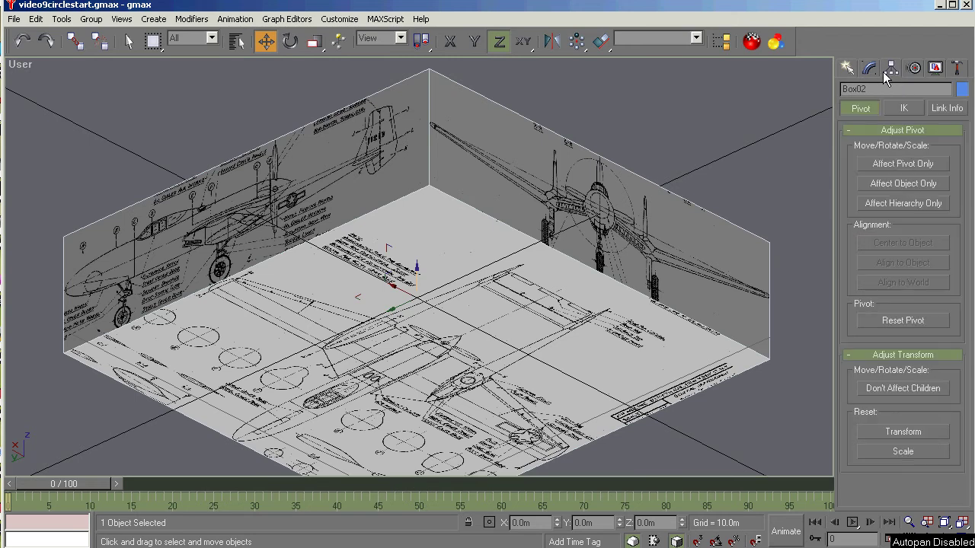
{"action": "left_click", "coordinate": [936, 68]}
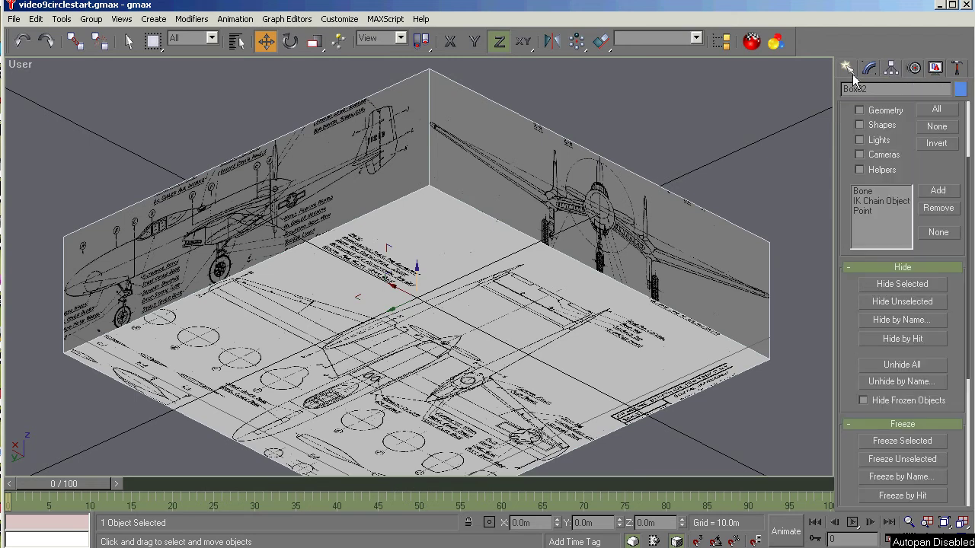
{"action": "left_click", "coordinate": [865, 70]}
Step: Collapse Box02's entire modifier stack into an editable mesh, confirming with a hold
{"action": "right_click", "coordinate": [883, 187]}
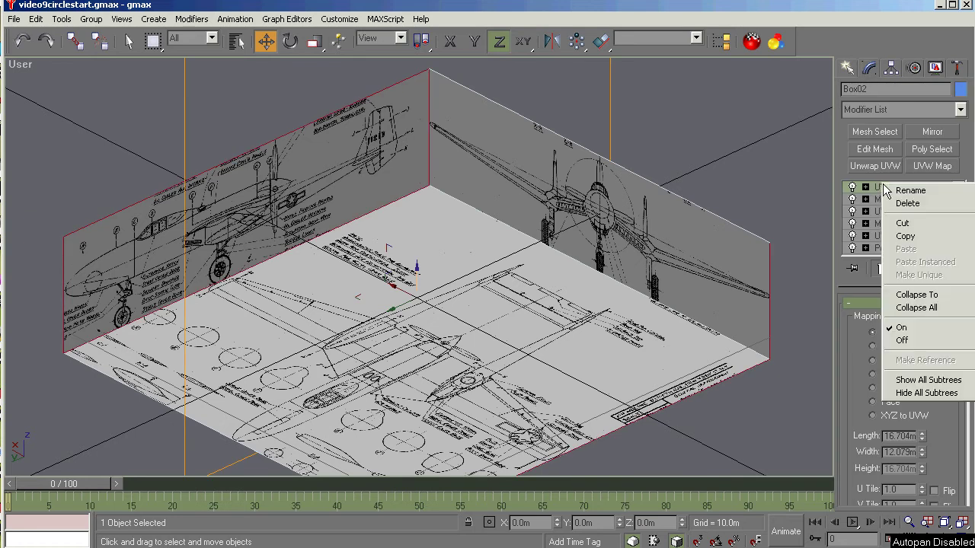
{"action": "left_click", "coordinate": [908, 308]}
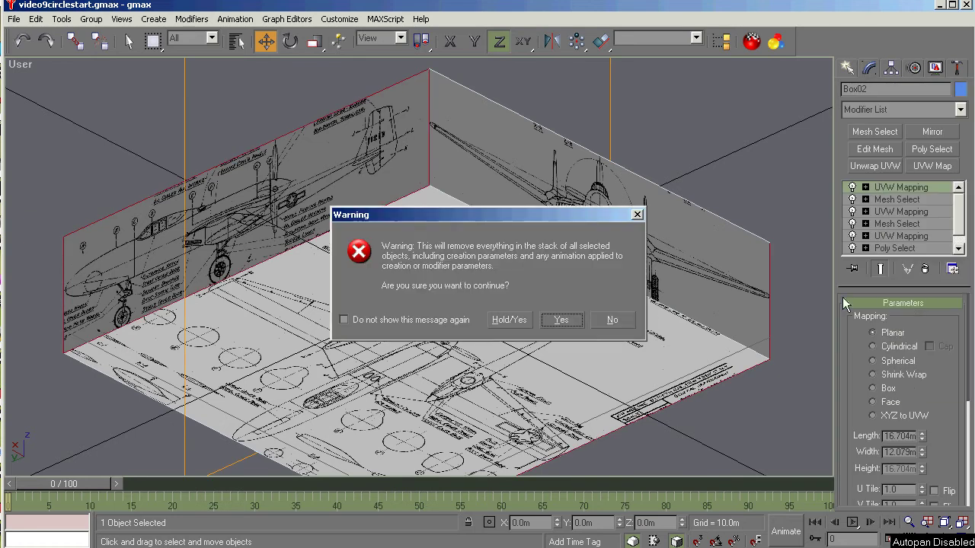
{"action": "left_click", "coordinate": [513, 323]}
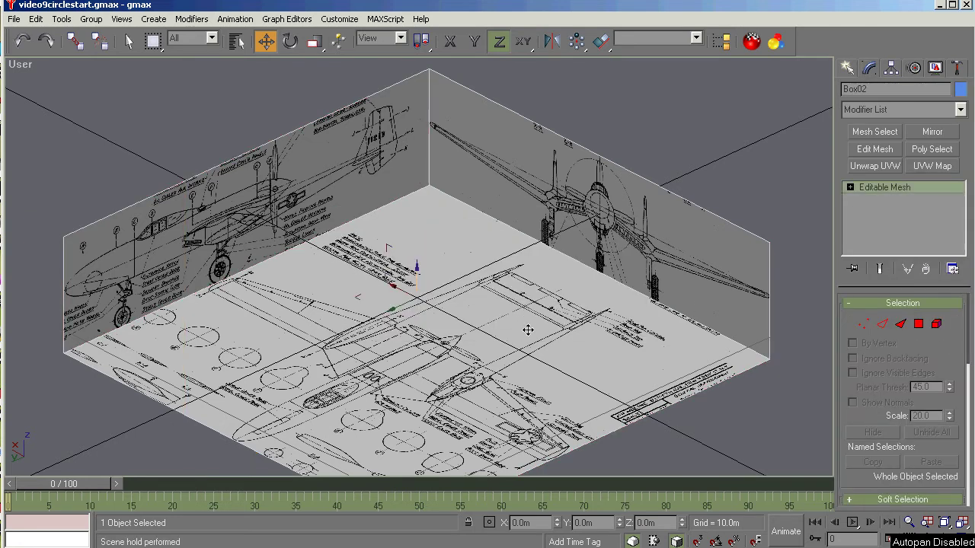
Step: Select the floor polygons, invert the selection in Left view, and delete all wall faces
{"action": "left_click", "coordinate": [918, 324]}
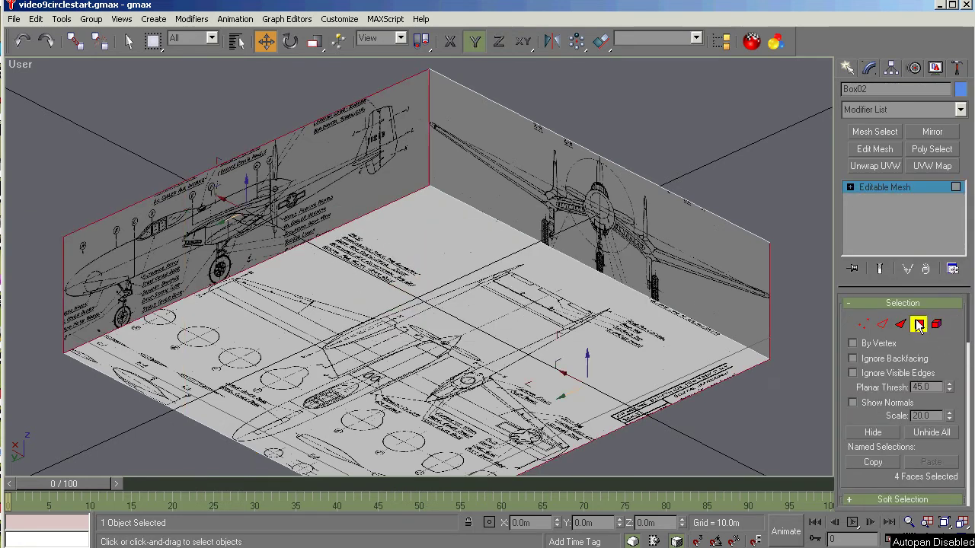
{"action": "left_click", "coordinate": [451, 333]}
{"action": "left_click", "coordinate": [922, 358]}
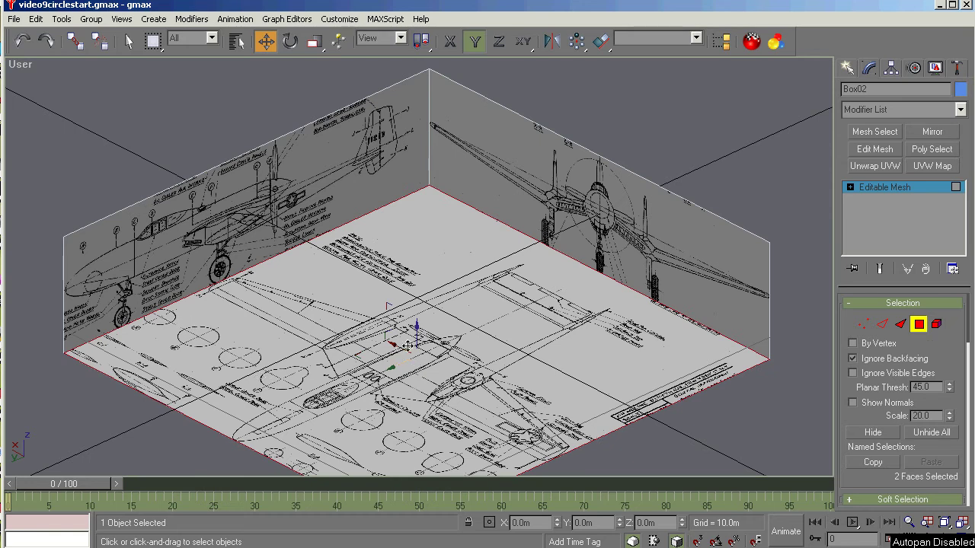
{"action": "key", "text": "l"}
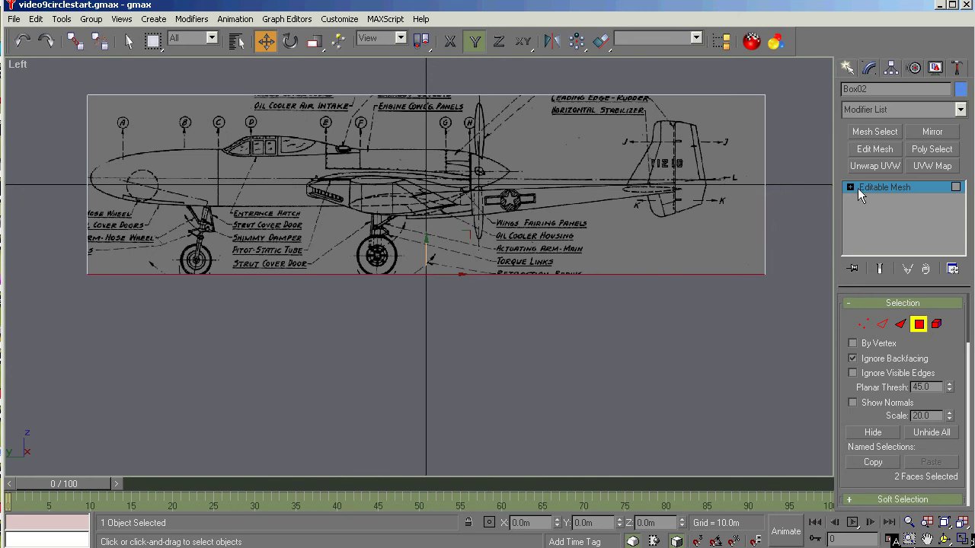
{"action": "left_click", "coordinate": [36, 19]}
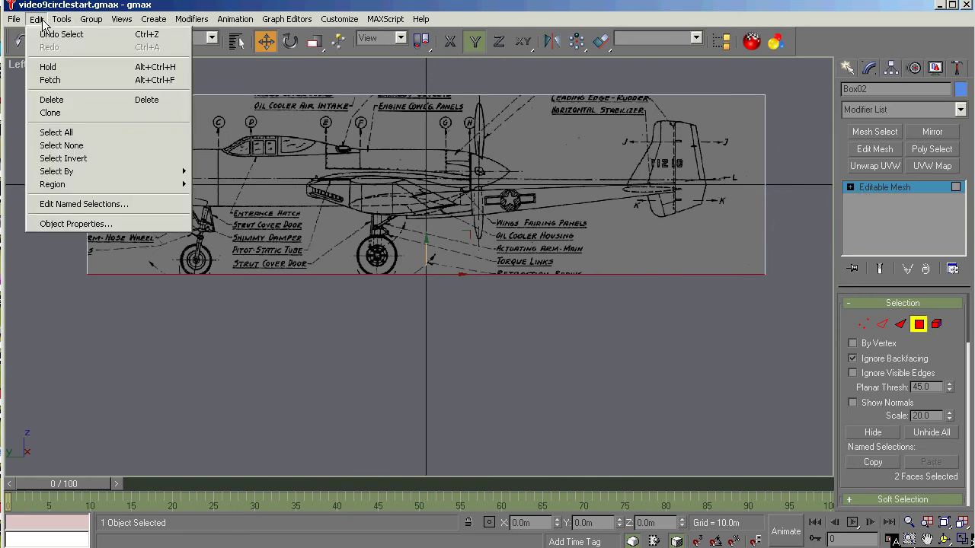
{"action": "left_click", "coordinate": [76, 159]}
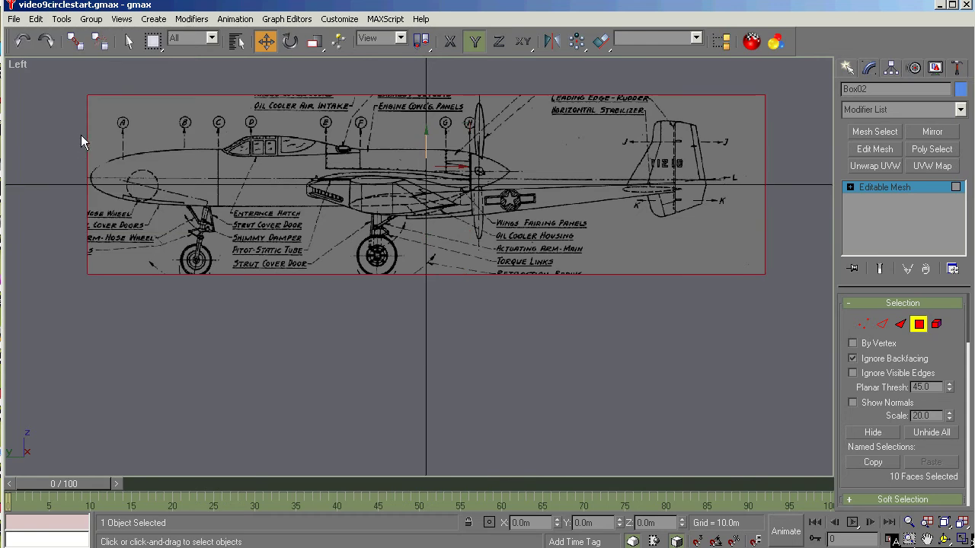
{"action": "key", "text": "Delete"}
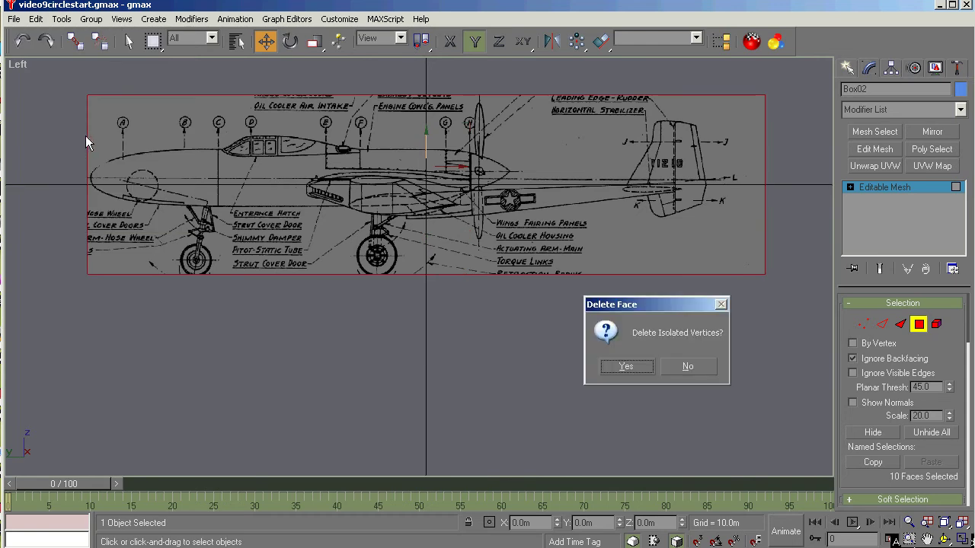
{"action": "left_click", "coordinate": [621, 369]}
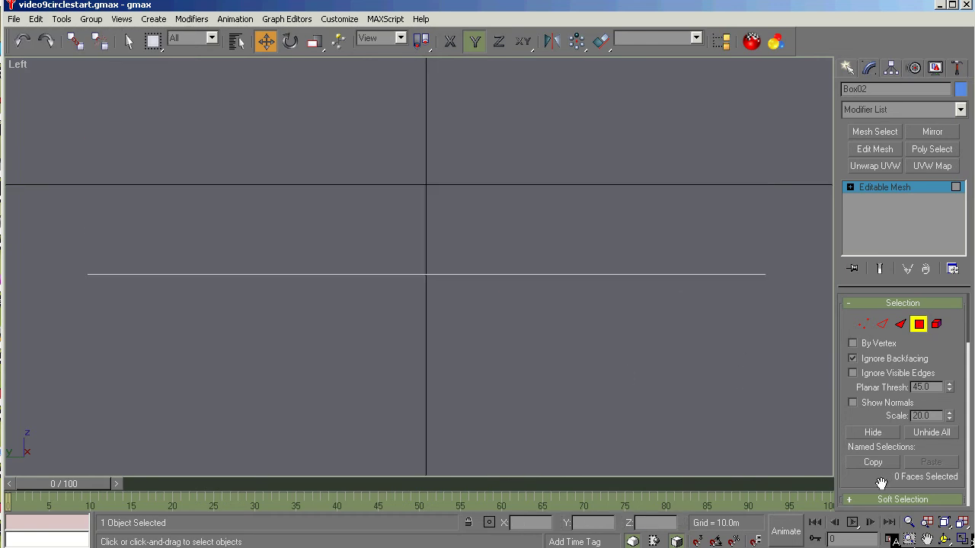
{"action": "left_click", "coordinate": [944, 539]}
Step: With Affect Pivot Only, center Box02's pivot to the object and align it to world
{"action": "left_click_drag", "start_coordinate": [413, 285], "coordinate": [391, 269]}
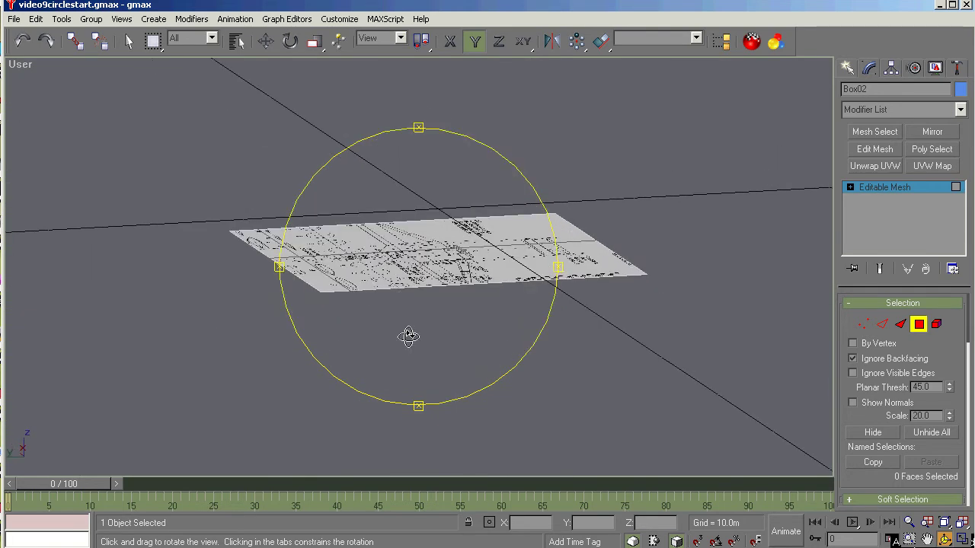
{"action": "key", "text": "w"}
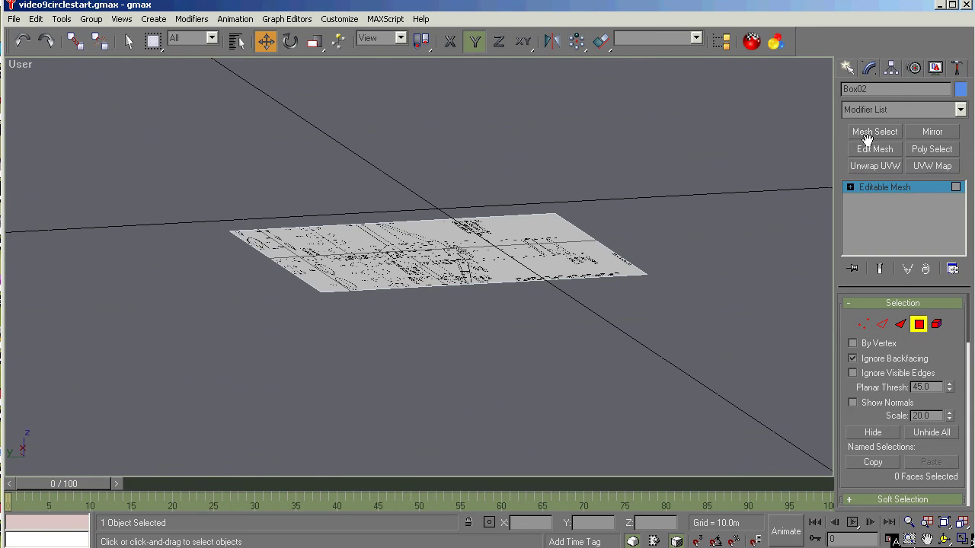
{"action": "left_click", "coordinate": [873, 189]}
{"action": "left_click", "coordinate": [891, 68]}
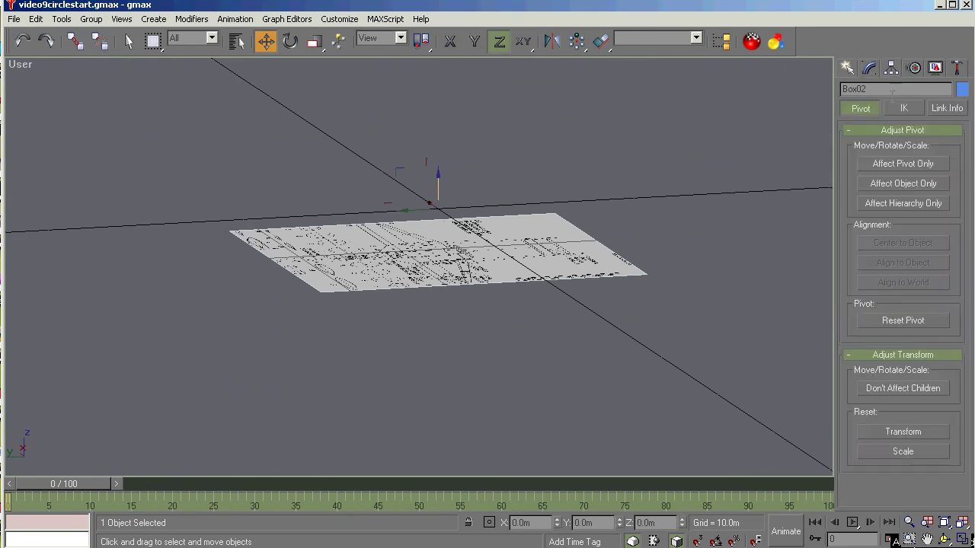
{"action": "left_click", "coordinate": [884, 164]}
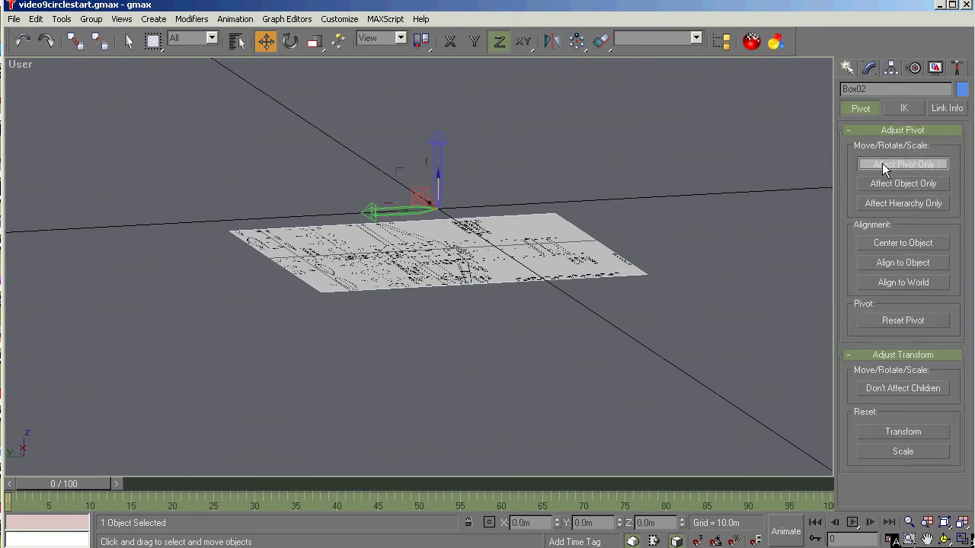
{"action": "left_click", "coordinate": [895, 242]}
{"action": "left_click", "coordinate": [891, 284]}
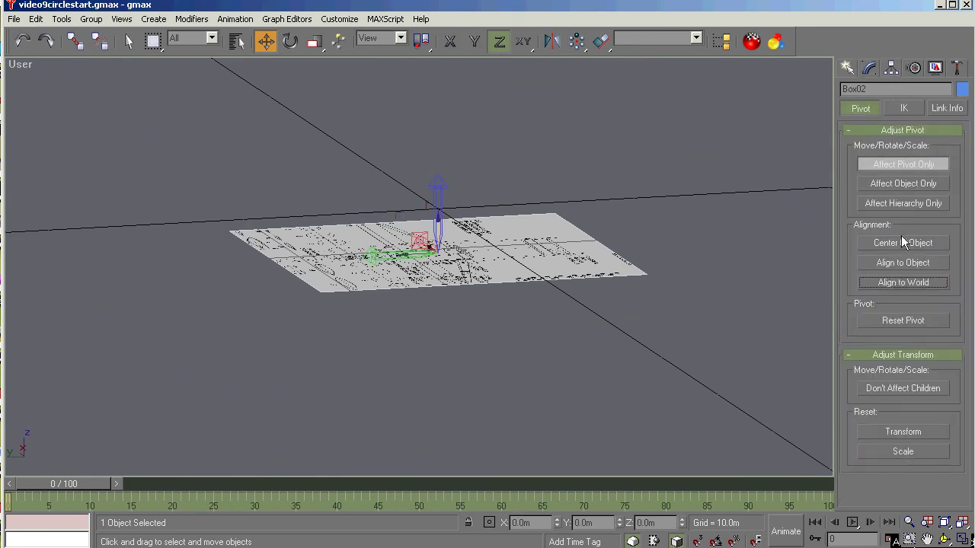
{"action": "left_click", "coordinate": [891, 167]}
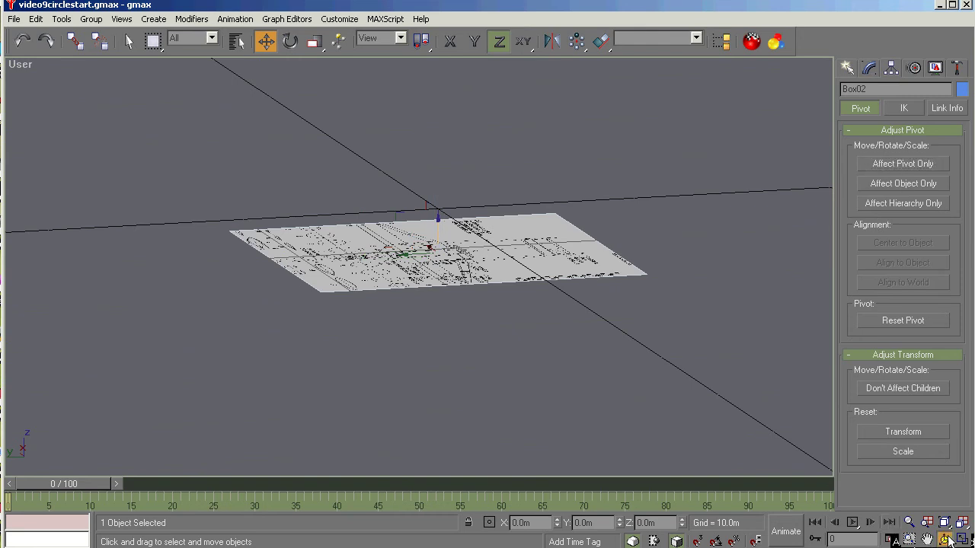
Step: Rotate the blueprint plane -90° about X so it stands upright
{"action": "left_click", "coordinate": [946, 540]}
{"action": "left_click_drag", "start_coordinate": [461, 323], "coordinate": [427, 345]}
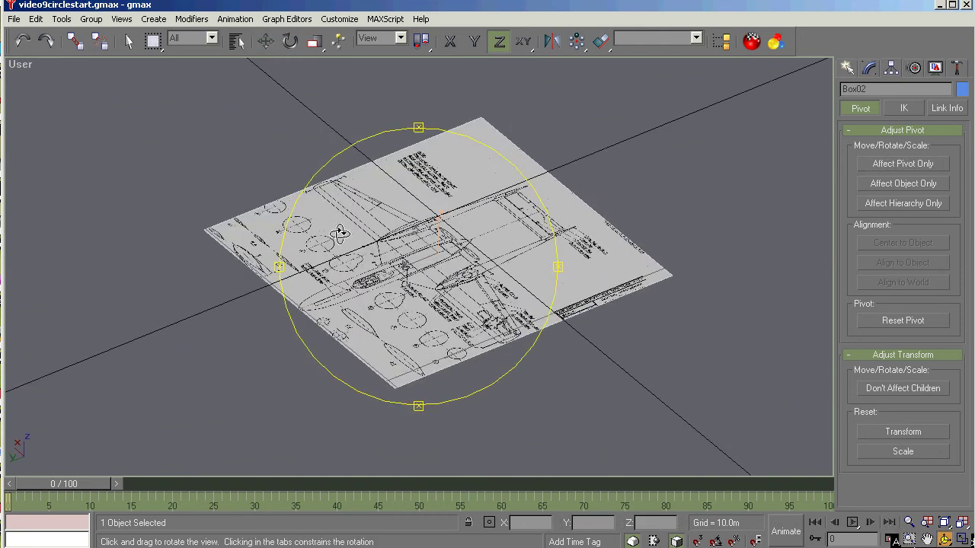
{"action": "left_click", "coordinate": [290, 41]}
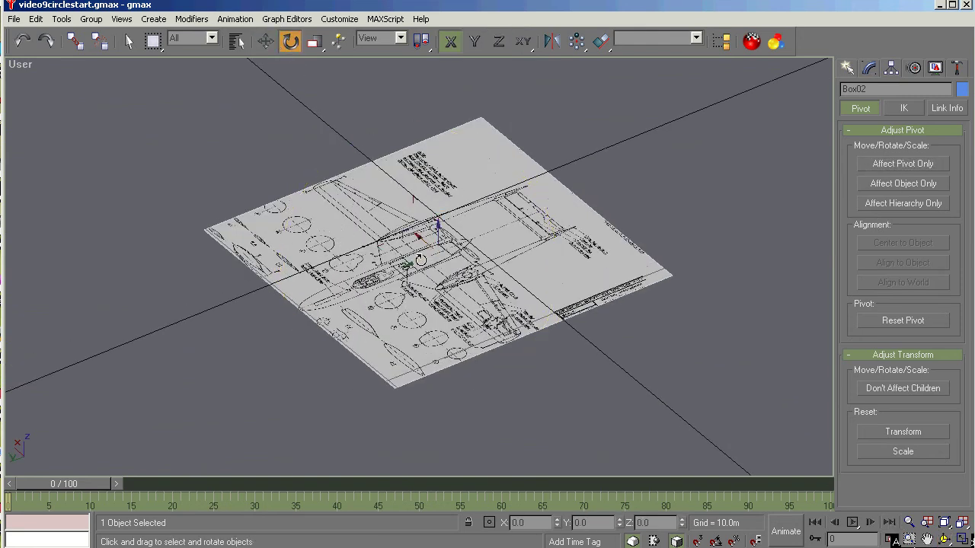
{"action": "left_click_drag", "start_coordinate": [421, 240], "coordinate": [601, 154]}
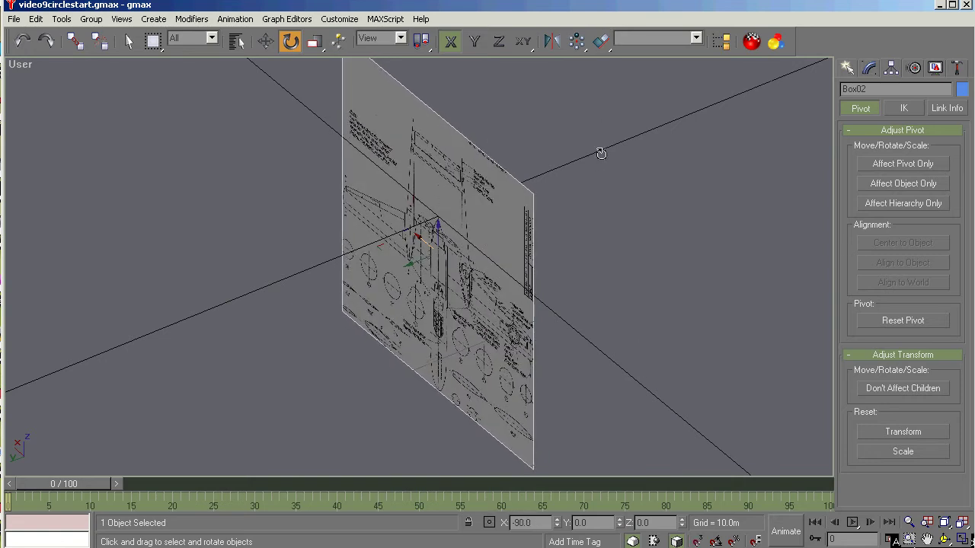
Step: Move the upright blueprint plane down along Z and slightly along Y
{"action": "left_click", "coordinate": [266, 42]}
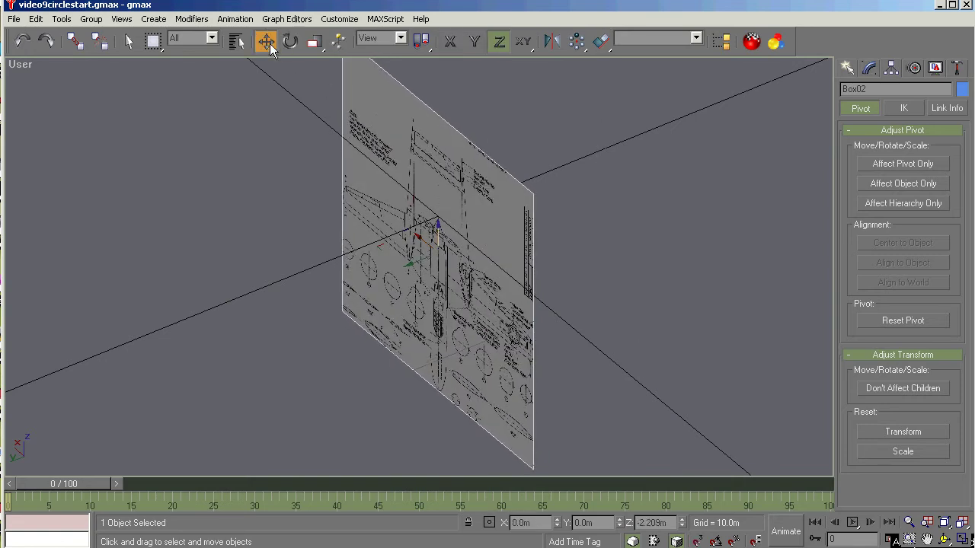
{"action": "left_click_drag", "start_coordinate": [425, 259], "coordinate": [514, 215]}
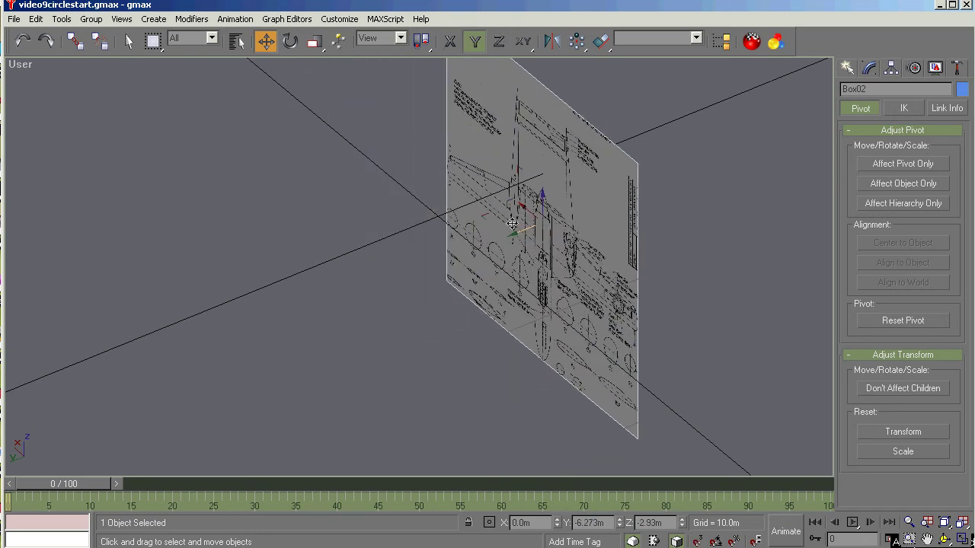
{"action": "mouse_move", "coordinate": [521, 235]}
{"action": "left_mouse_down"}
{"action": "mouse_move", "coordinate": [524, 221]}
{"action": "mouse_move", "coordinate": [529, 228]}
{"action": "left_mouse_up"}
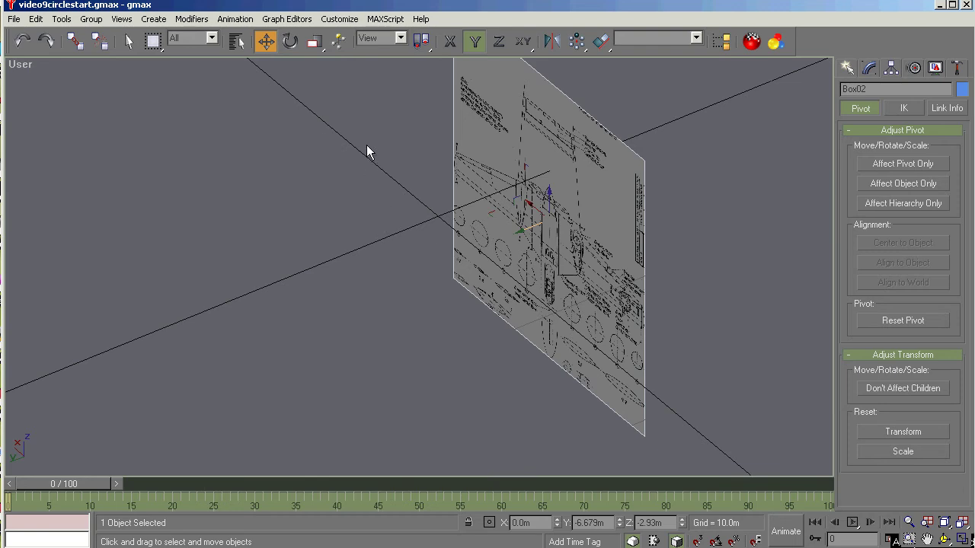
Step: In Back view, align the section centerline on the axis, placing Box02 at X 0, Y −6.679, Z 4.341 m
{"action": "key", "text": "k"}
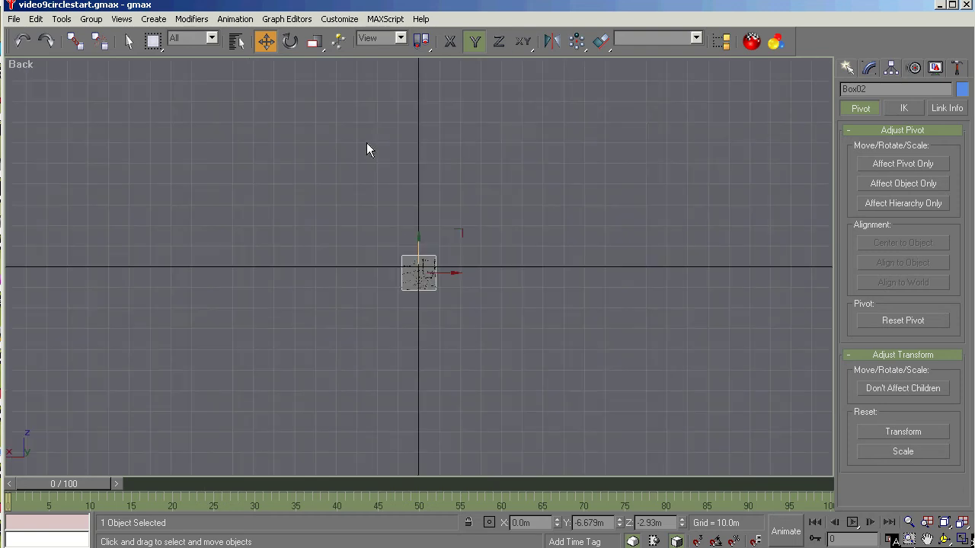
{"action": "key", "text": "z"}
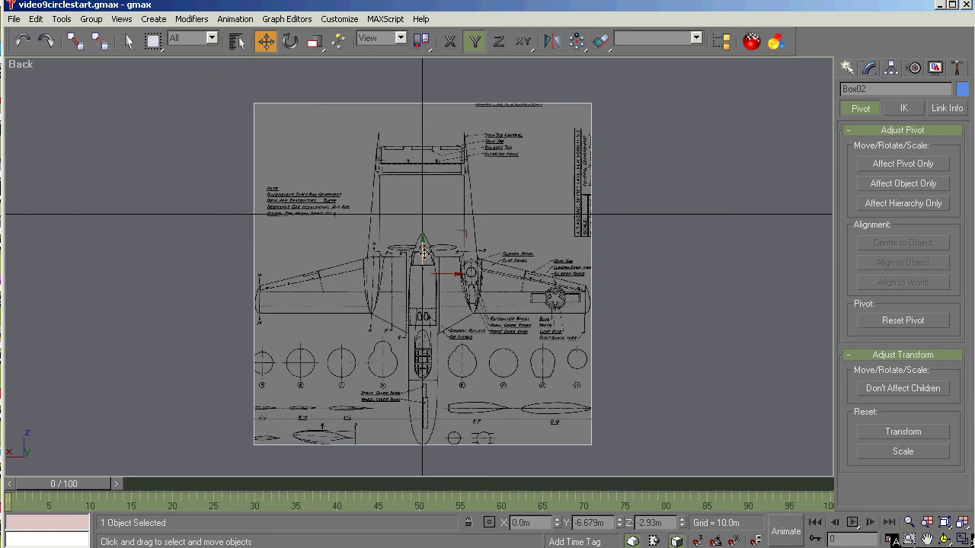
{"action": "left_click_drag", "start_coordinate": [422, 255], "coordinate": [419, 109]}
{"action": "scroll", "coordinate": [414, 164], "scroll_direction": "up", "scroll_amount": 2}
{"action": "scroll", "coordinate": [397, 237], "scroll_direction": "up", "scroll_amount": 4}
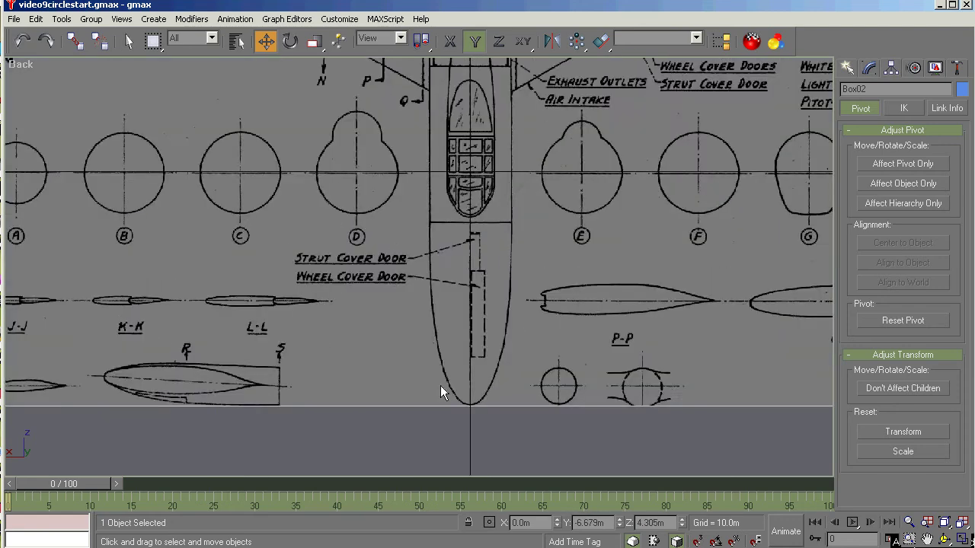
{"action": "scroll", "coordinate": [439, 415], "scroll_direction": "up", "scroll_amount": 2}
{"action": "scroll", "coordinate": [443, 339], "scroll_direction": "down", "scroll_amount": 6}
{"action": "scroll", "coordinate": [412, 197], "scroll_direction": "up", "scroll_amount": 5}
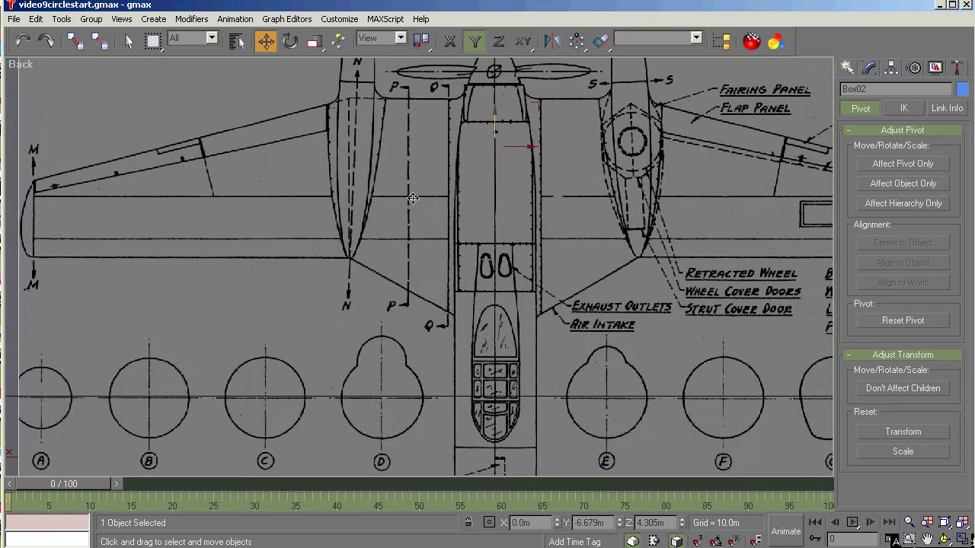
{"action": "left_click_drag", "start_coordinate": [494, 125], "coordinate": [495, 126]}
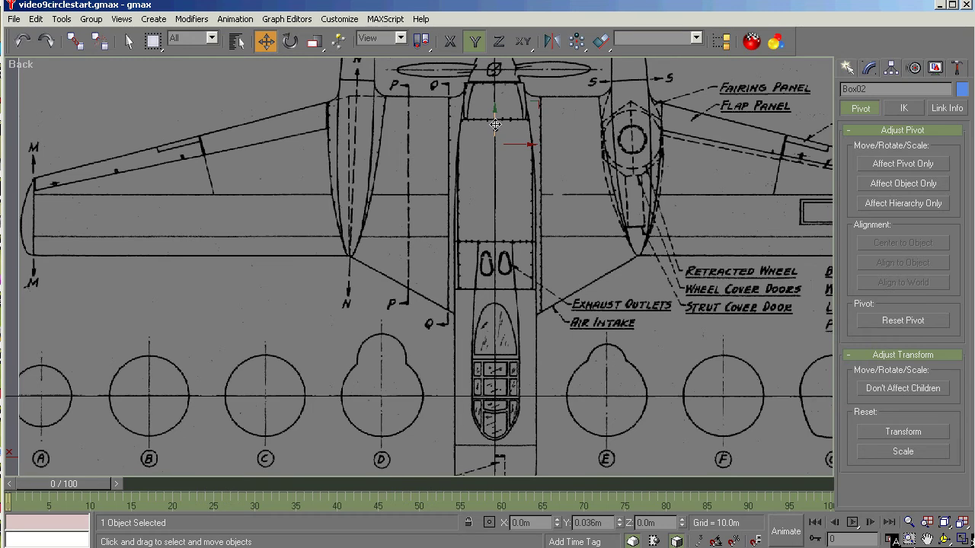
{"action": "scroll", "coordinate": [623, 305], "scroll_direction": "down", "scroll_amount": 3}
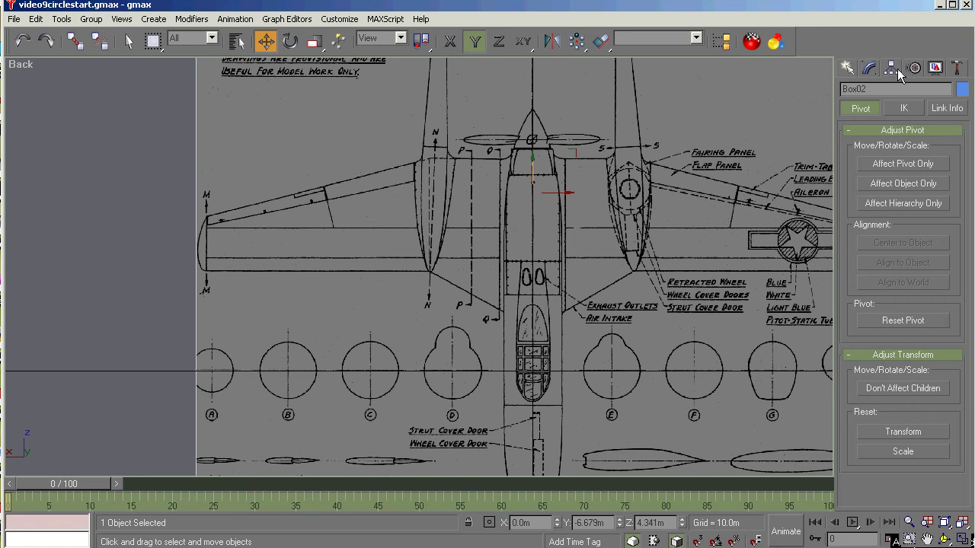
Step: Uncheck Show Frozen in Gray and freeze the Box02 blueprint plane
{"action": "left_click", "coordinate": [935, 68]}
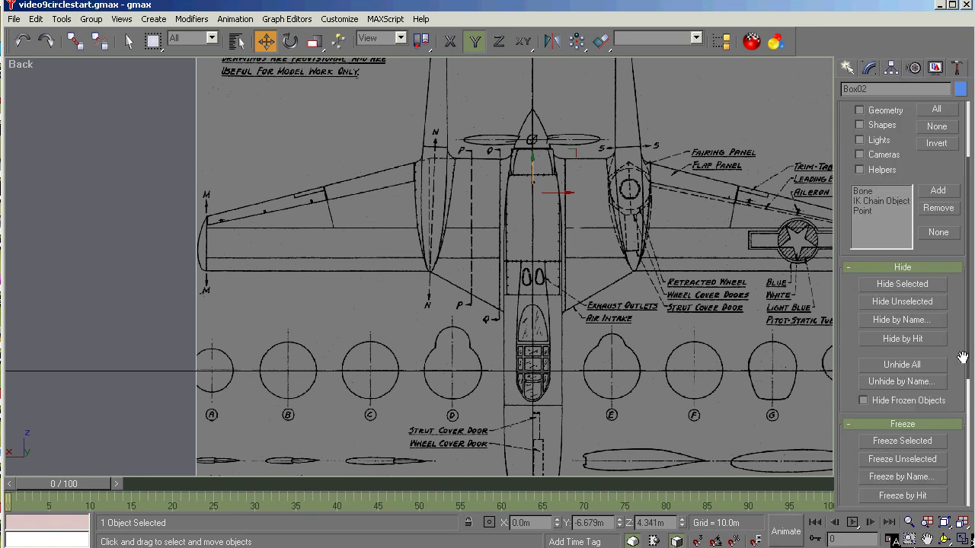
{"action": "left_click_drag", "start_coordinate": [966, 358], "coordinate": [967, 480]}
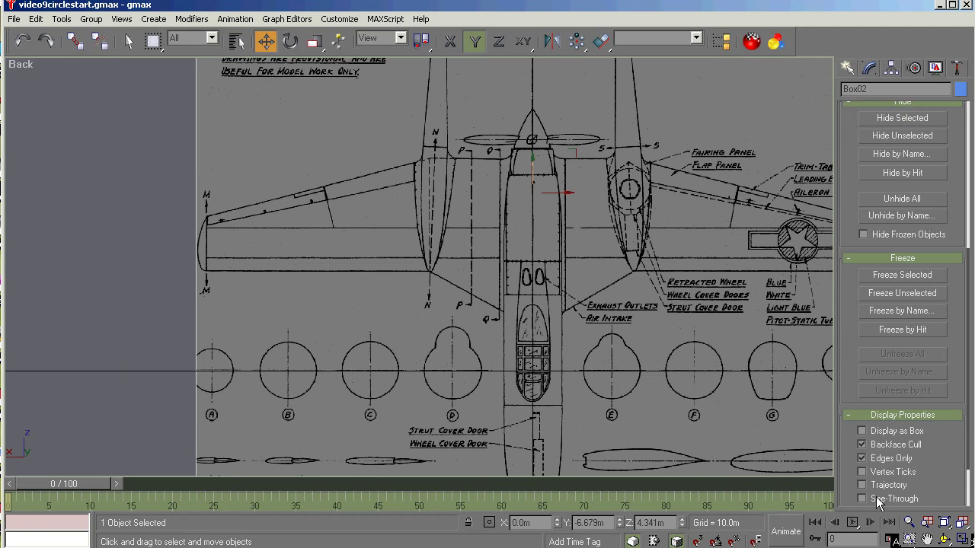
{"action": "left_click_drag", "start_coordinate": [971, 431], "coordinate": [966, 465]}
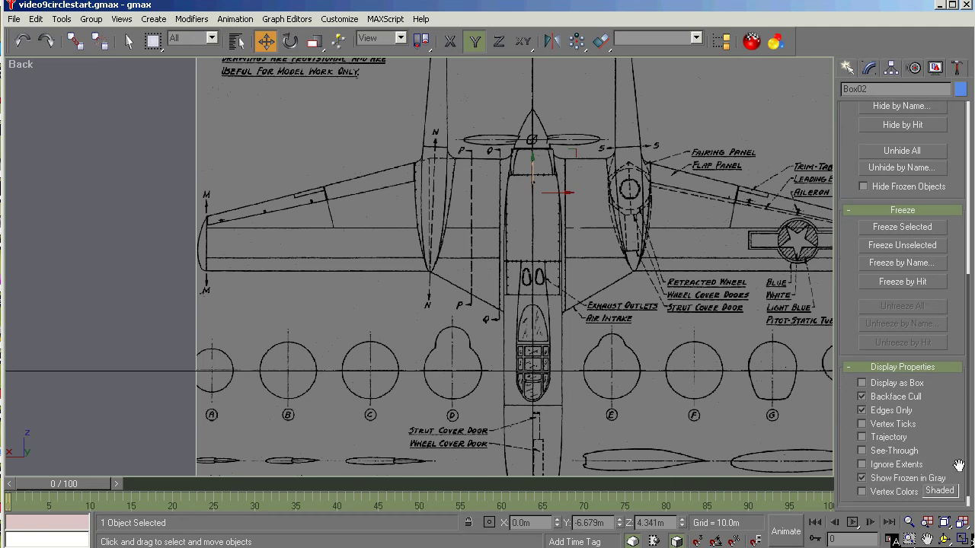
{"action": "left_click", "coordinate": [861, 478]}
{"action": "left_click", "coordinate": [880, 228]}
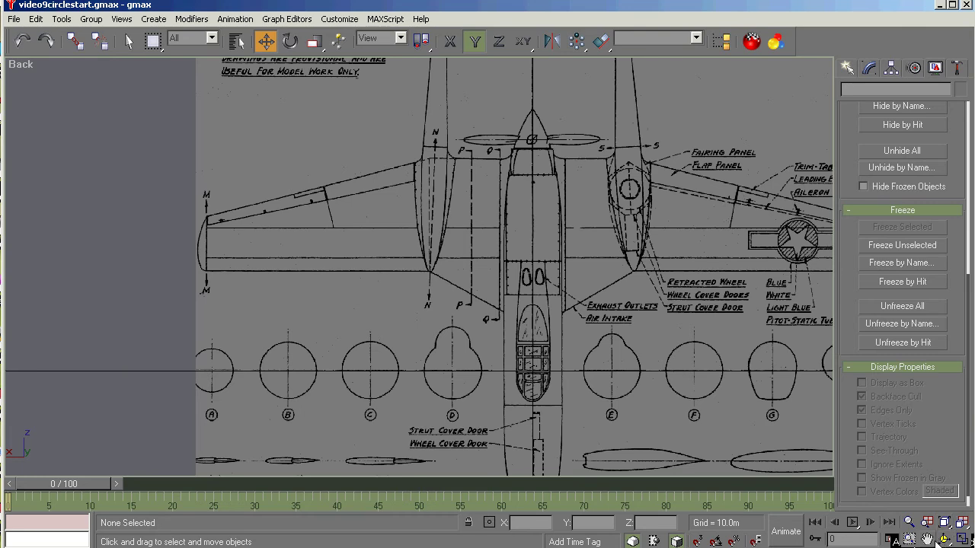
{"action": "left_click", "coordinate": [926, 538]}
{"action": "left_click_drag", "start_coordinate": [696, 436], "coordinate": [599, 329]}
{"action": "scroll", "coordinate": [353, 259], "scroll_direction": "up", "scroll_amount": 4}
{"action": "scroll", "coordinate": [531, 271], "scroll_direction": "down", "scroll_amount": 2}
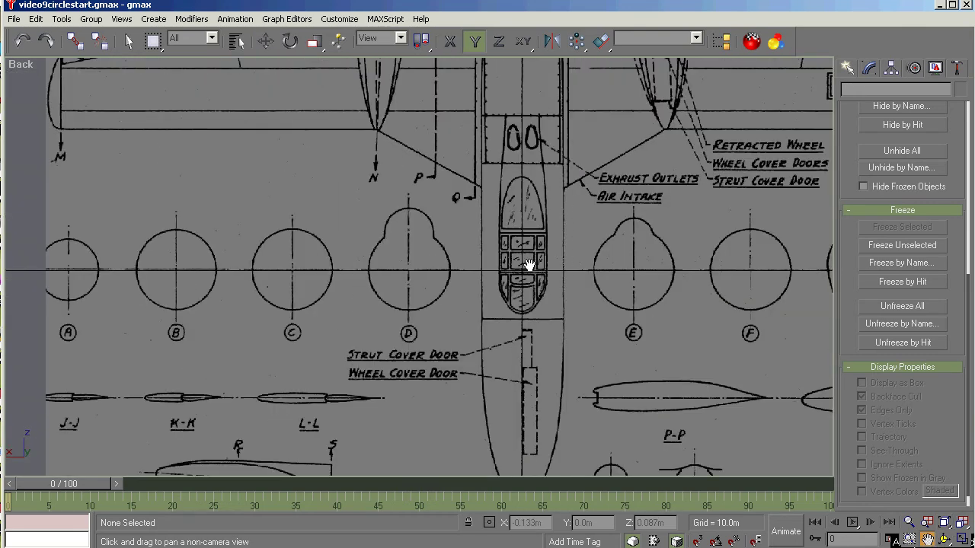
{"action": "scroll", "coordinate": [530, 265], "scroll_direction": "down", "scroll_amount": 4}
{"action": "scroll", "coordinate": [522, 263], "scroll_direction": "up", "scroll_amount": 2}
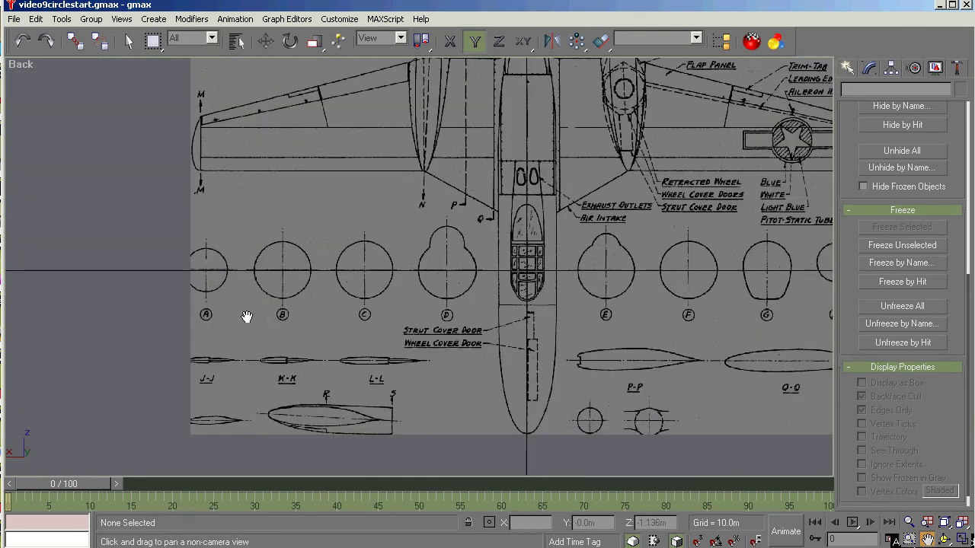
{"action": "left_click_drag", "start_coordinate": [313, 257], "coordinate": [375, 271]}
{"action": "scroll", "coordinate": [194, 280], "scroll_direction": "up", "scroll_amount": 5}
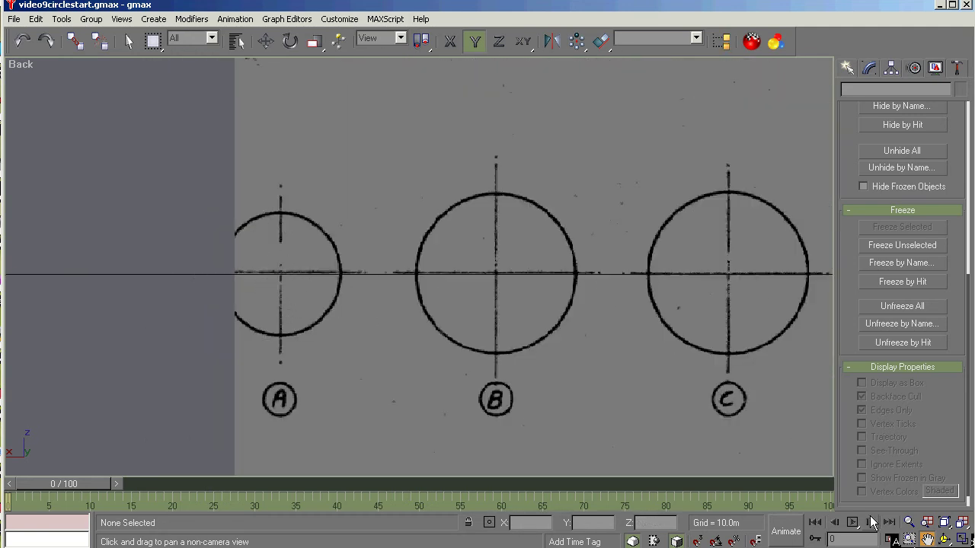
{"action": "left_click", "coordinate": [944, 522]}
{"action": "left_click", "coordinate": [945, 539]}
{"action": "left_click_drag", "start_coordinate": [418, 305], "coordinate": [348, 307]}
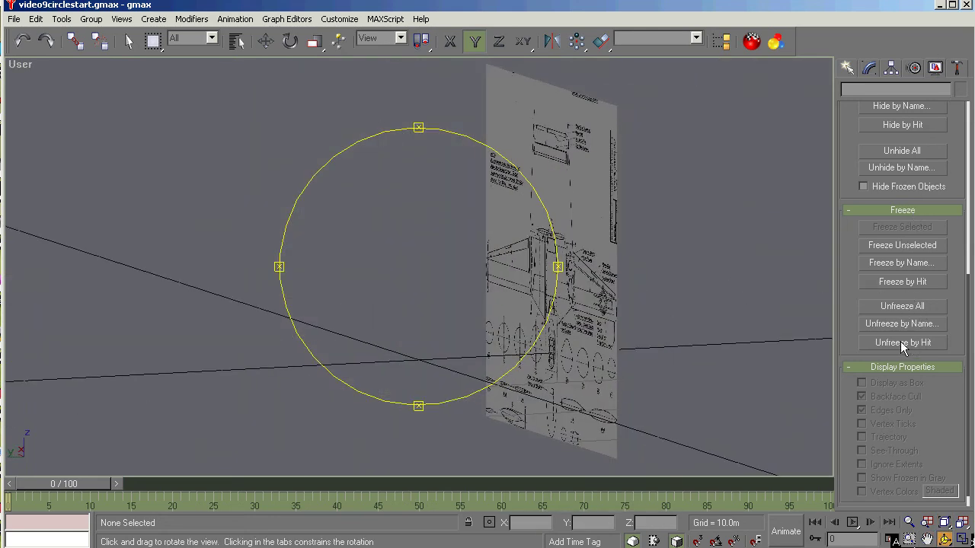
Step: Unhide the Box01 blueprint from the hidden-objects list
{"action": "left_click", "coordinate": [851, 207]}
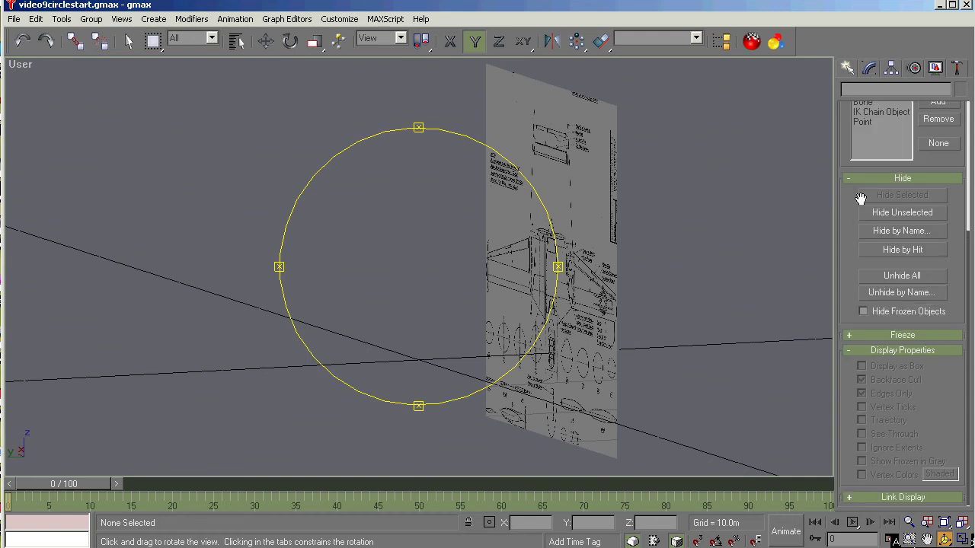
{"action": "left_click", "coordinate": [868, 292]}
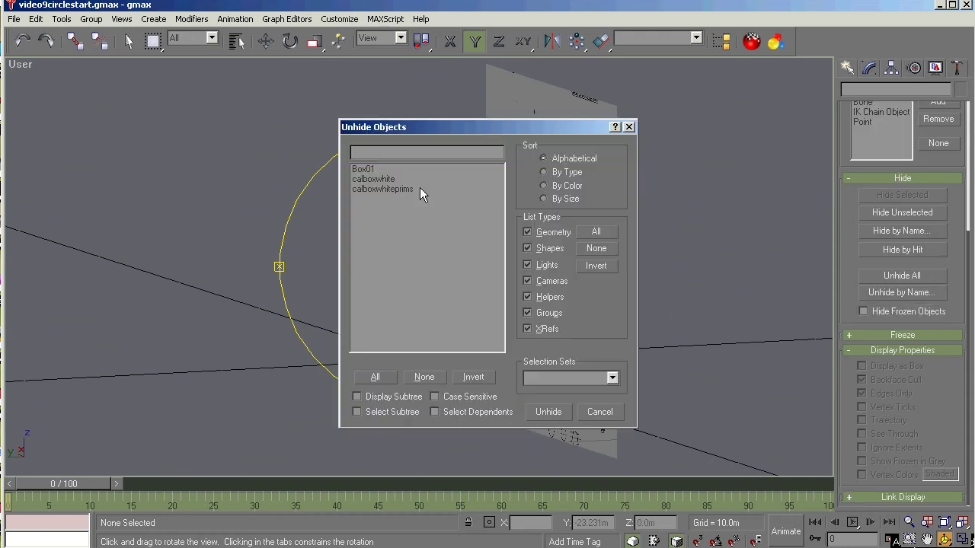
{"action": "left_click", "coordinate": [364, 169]}
{"action": "left_click", "coordinate": [542, 404]}
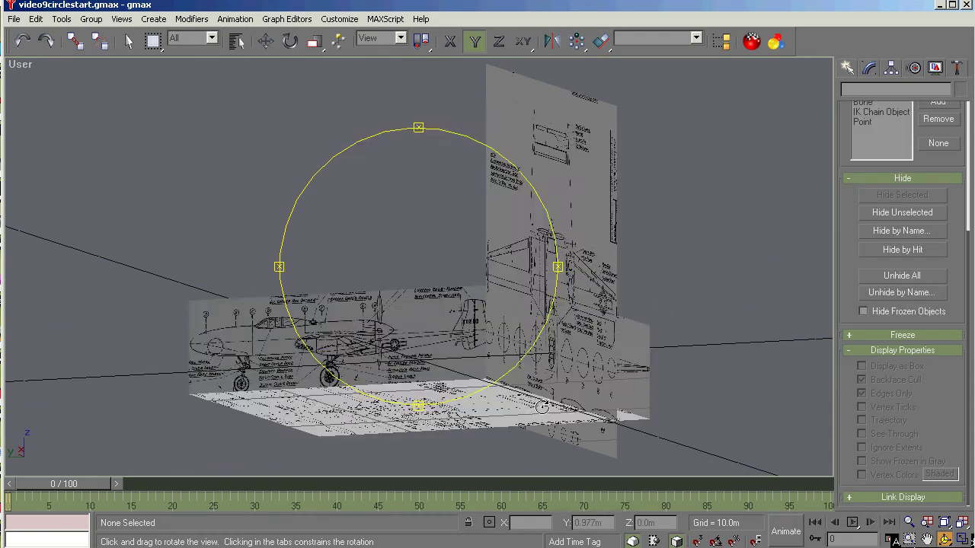
Step: Orbit around the blueprints, then return to the Back view with Move active
{"action": "left_click_drag", "start_coordinate": [541, 404], "coordinate": [439, 330]}
{"action": "left_click_drag", "start_coordinate": [331, 335], "coordinate": [349, 299]}
{"action": "key", "text": "l"}
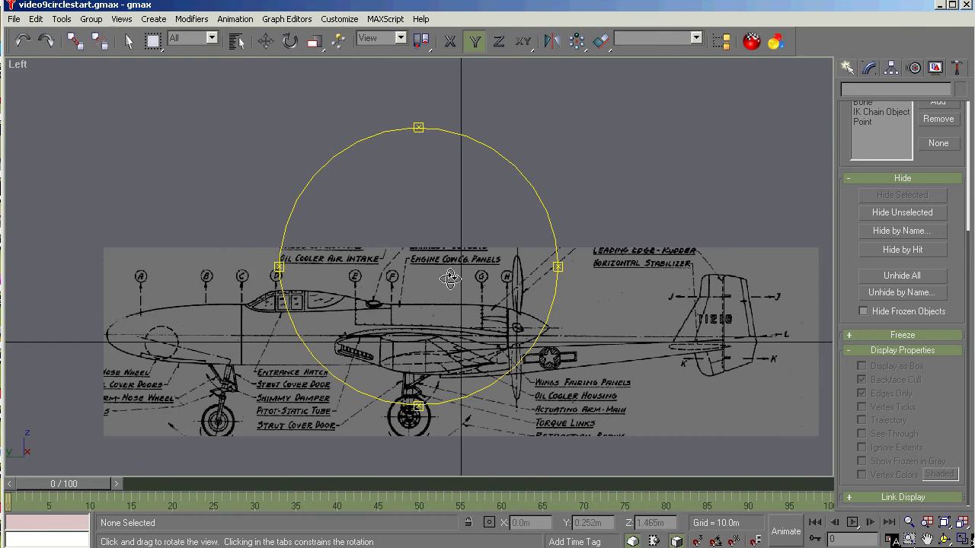
{"action": "left_click_drag", "start_coordinate": [416, 316], "coordinate": [490, 336]}
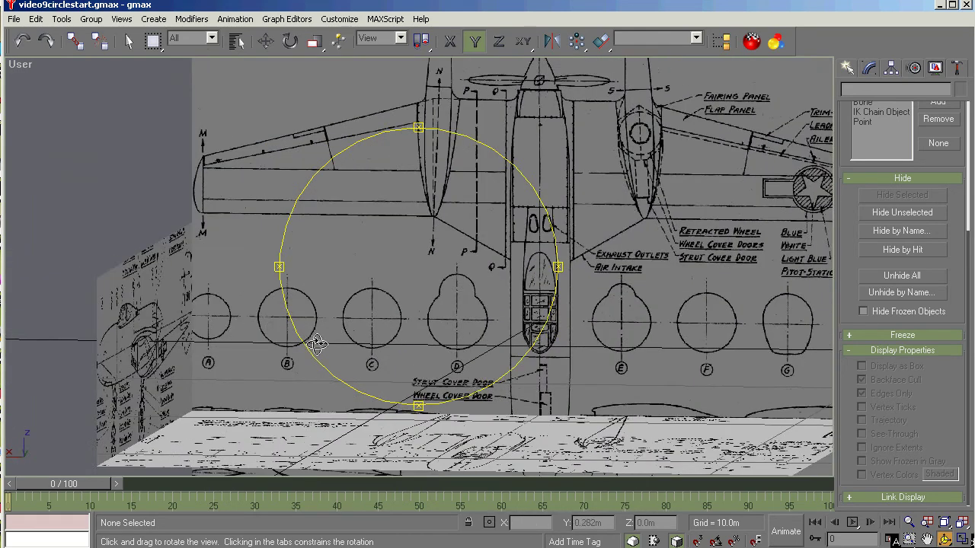
{"action": "left_click_drag", "start_coordinate": [614, 332], "coordinate": [533, 243]}
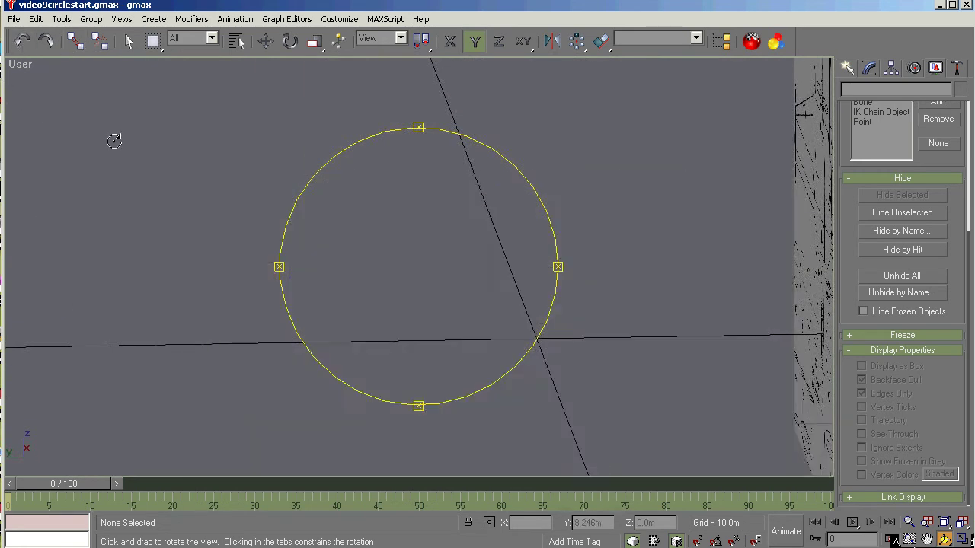
{"action": "left_click_drag", "start_coordinate": [114, 139], "coordinate": [472, 227]}
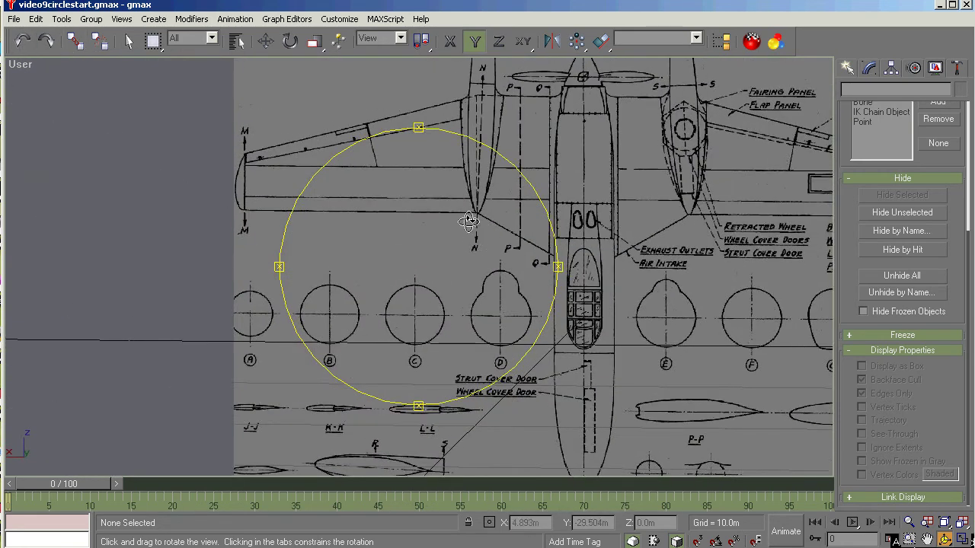
{"action": "key", "text": "k"}
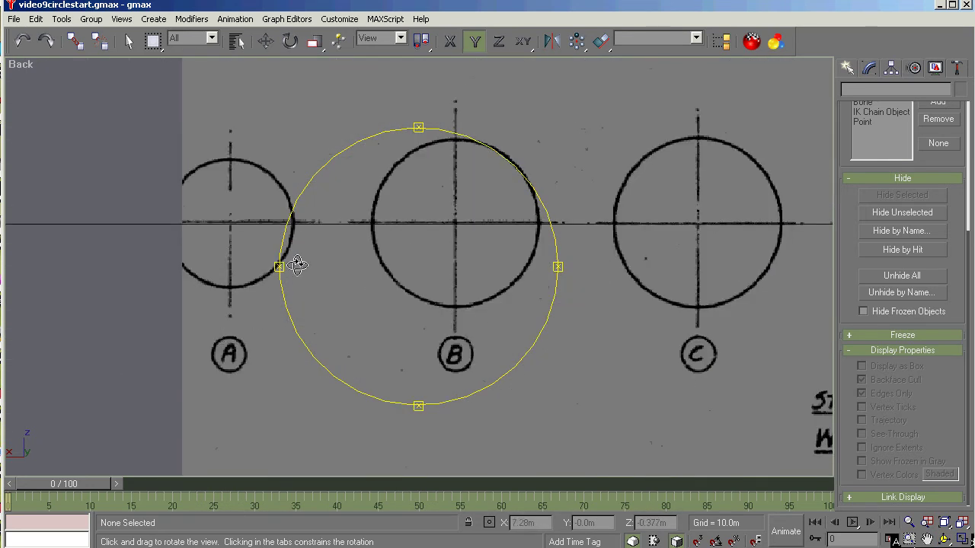
{"action": "key", "text": "w"}
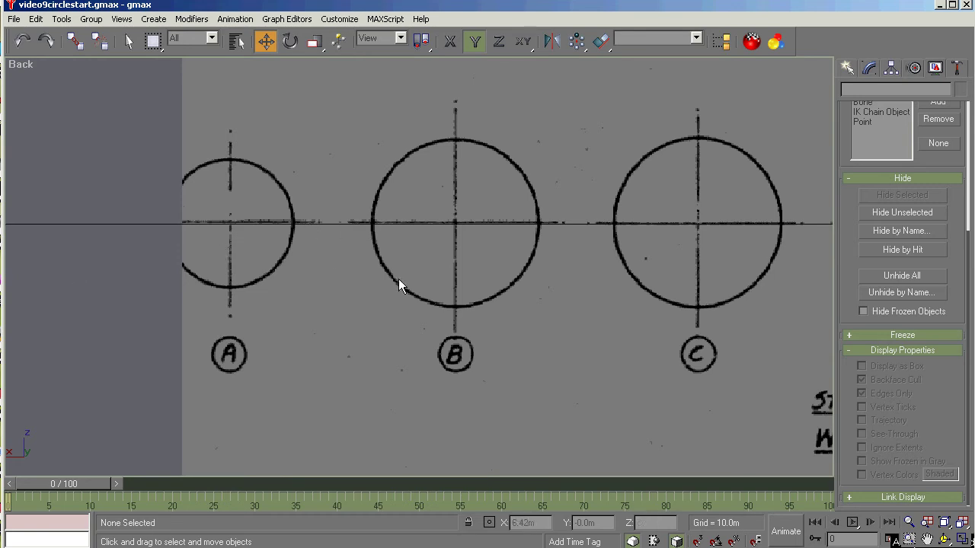
Step: Pan the Back view to circles A–C and draw Circle01 from circle A's centre, radius about 0.509 m
{"action": "left_click", "coordinate": [846, 67]}
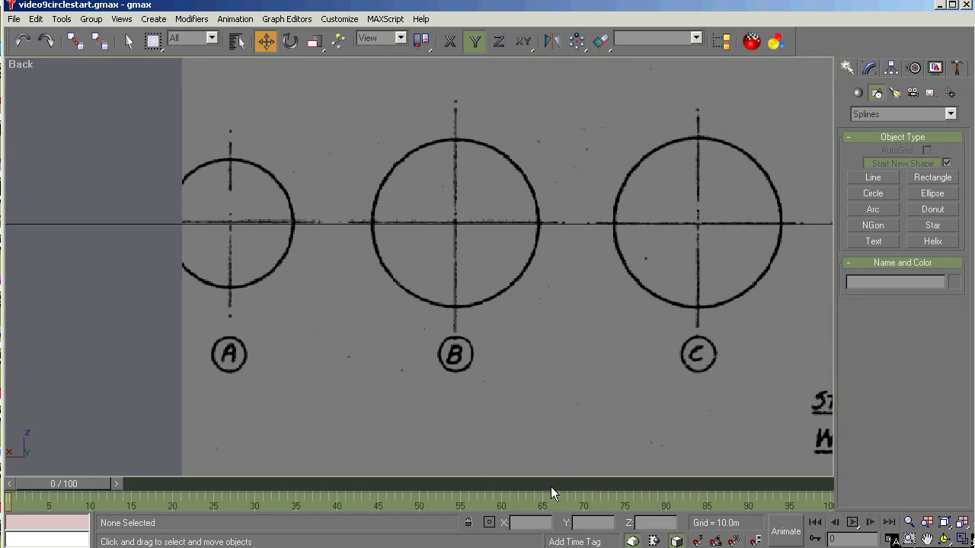
{"action": "left_click", "coordinate": [927, 539]}
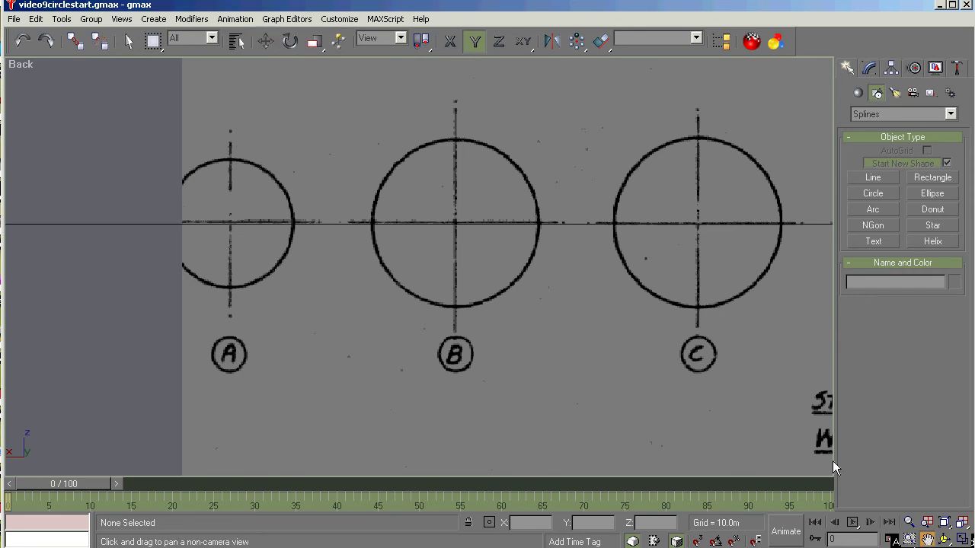
{"action": "left_click_drag", "start_coordinate": [784, 361], "coordinate": [317, 337]}
{"action": "left_click_drag", "start_coordinate": [755, 320], "coordinate": [264, 317]}
{"action": "mouse_move", "coordinate": [587, 298]}
{"action": "left_mouse_down"}
{"action": "mouse_move", "coordinate": [322, 298]}
{"action": "mouse_move", "coordinate": [505, 283]}
{"action": "left_mouse_up"}
{"action": "left_click_drag", "start_coordinate": [408, 285], "coordinate": [599, 288]}
{"action": "left_click_drag", "start_coordinate": [311, 287], "coordinate": [576, 297]}
{"action": "left_click_drag", "start_coordinate": [371, 306], "coordinate": [830, 304]}
{"action": "left_click_drag", "start_coordinate": [735, 246], "coordinate": [670, 231]}
{"action": "left_click_drag", "start_coordinate": [572, 278], "coordinate": [683, 312]}
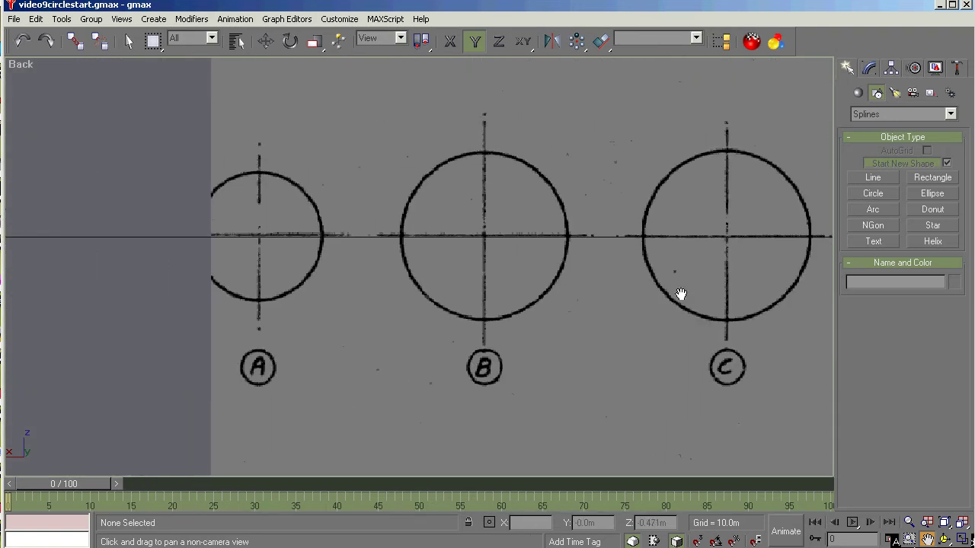
{"action": "left_click", "coordinate": [873, 195]}
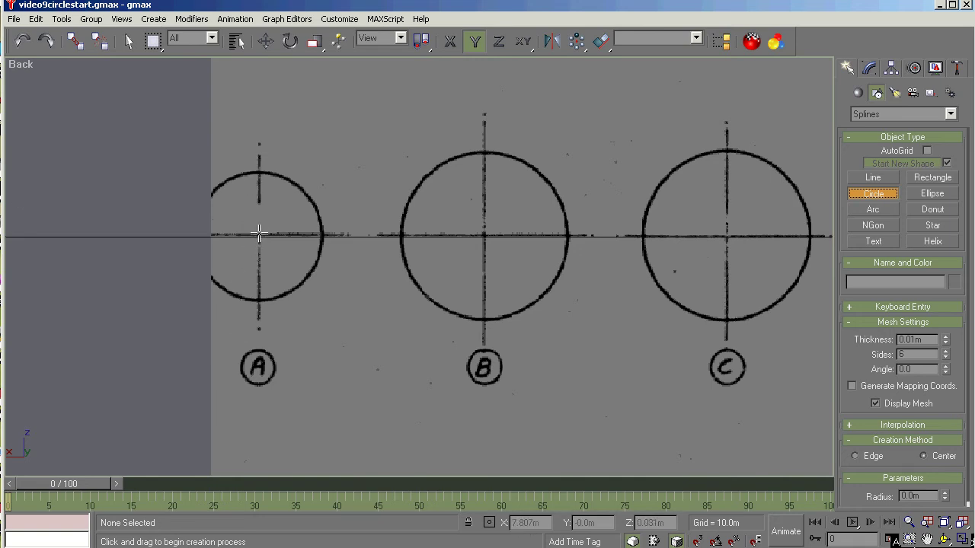
{"action": "left_click_drag", "start_coordinate": [259, 234], "coordinate": [259, 294]}
Step: Nudge Circle01 slightly downward over section drawing A
{"action": "scroll", "coordinate": [246, 241], "scroll_direction": "up", "scroll_amount": 4}
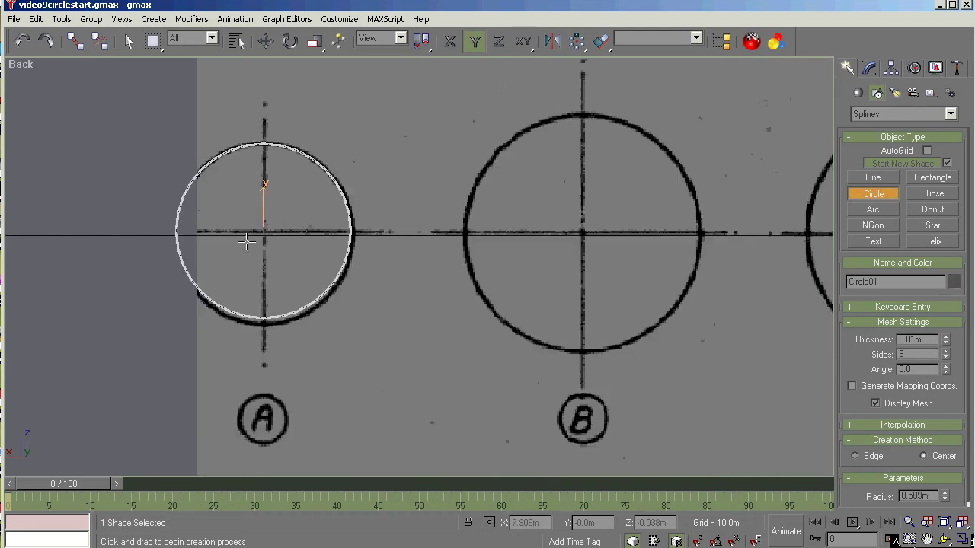
{"action": "left_click", "coordinate": [265, 43]}
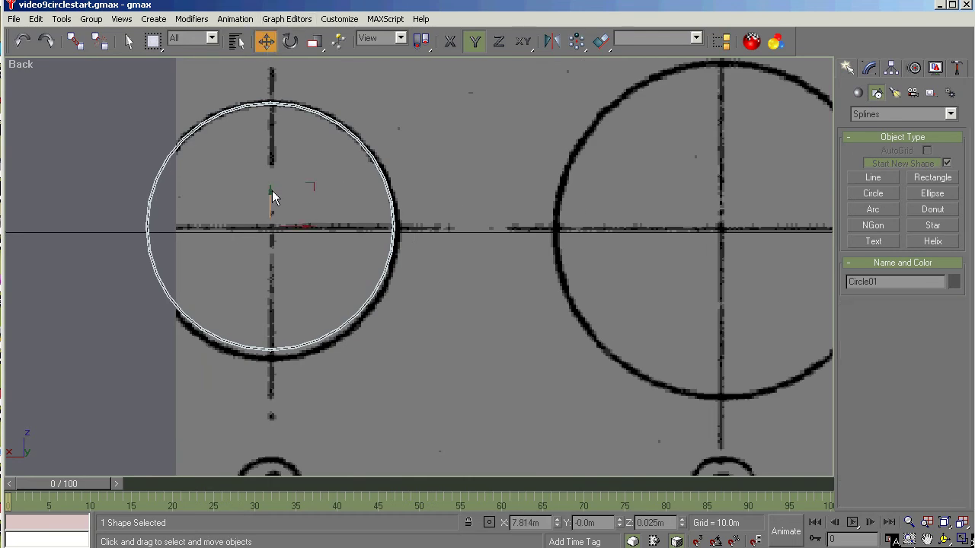
{"action": "left_click_drag", "start_coordinate": [273, 200], "coordinate": [273, 204]}
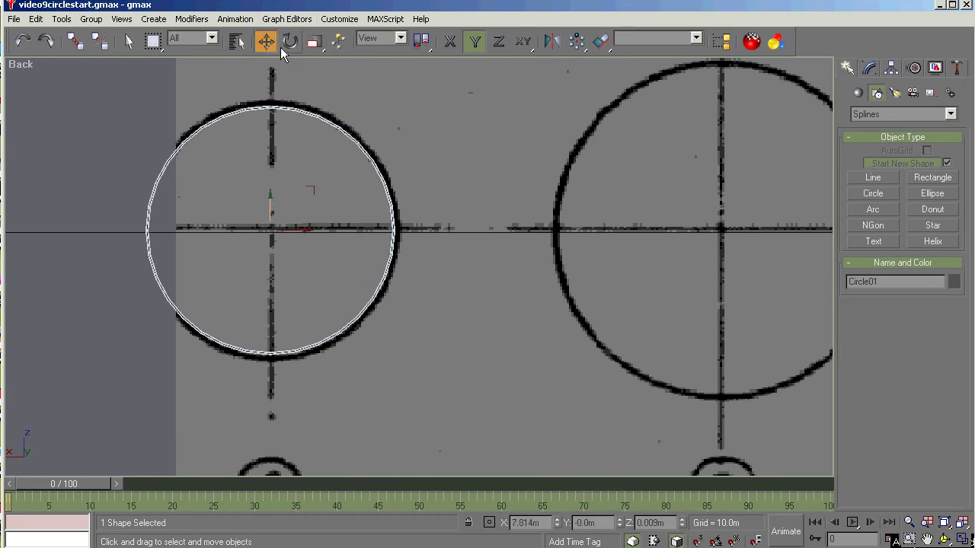
Step: Raise Circle01's radius step by step from 0.515 m to 0.53 m to match section A
{"action": "left_click", "coordinate": [869, 68]}
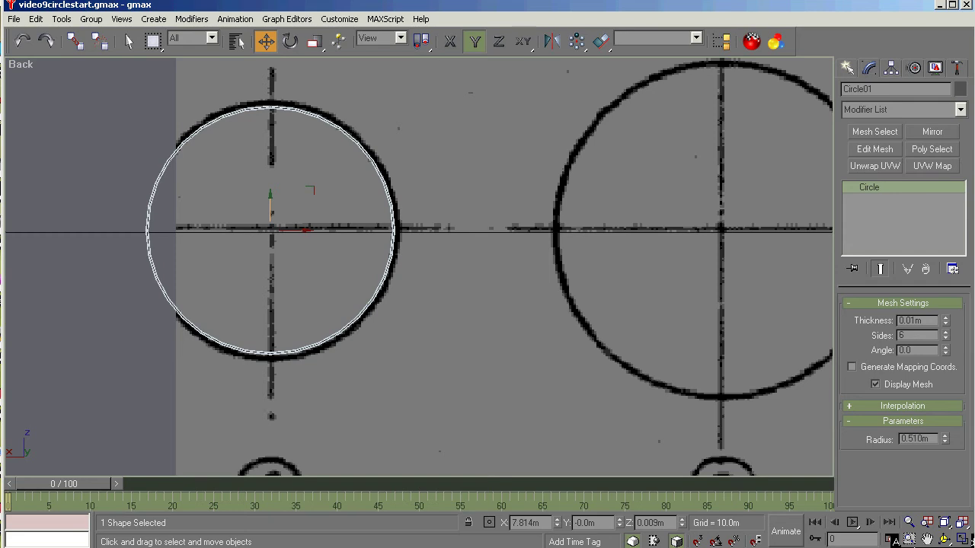
{"action": "double_click", "coordinate": [918, 438]}
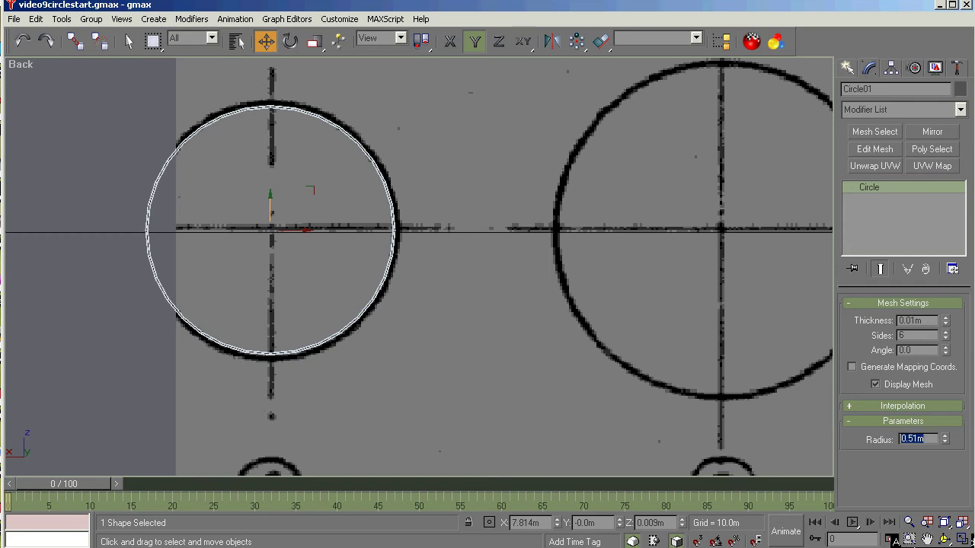
{"action": "key", "text": "Return"}
{"action": "key", "text": "Return"}
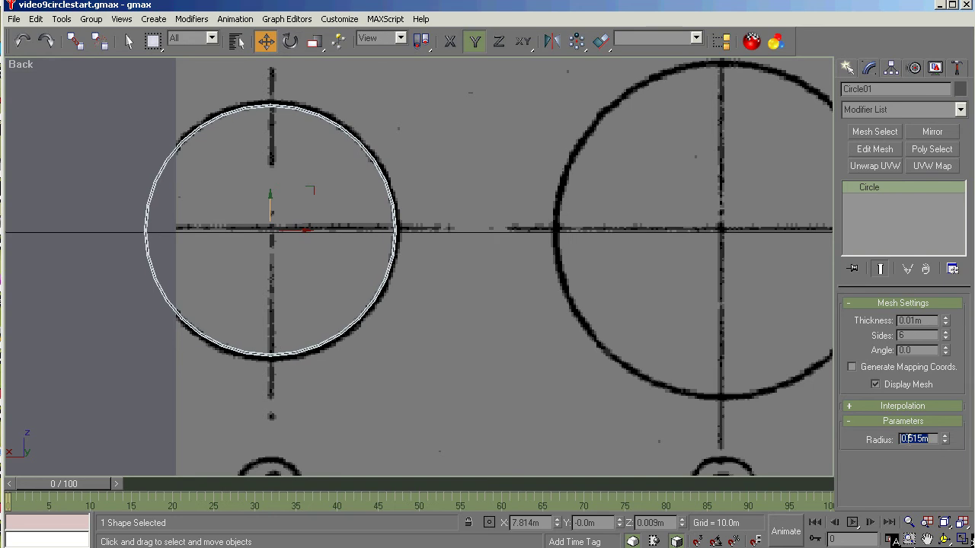
{"action": "left_click", "coordinate": [941, 463]}
{"action": "key", "text": "Return"}
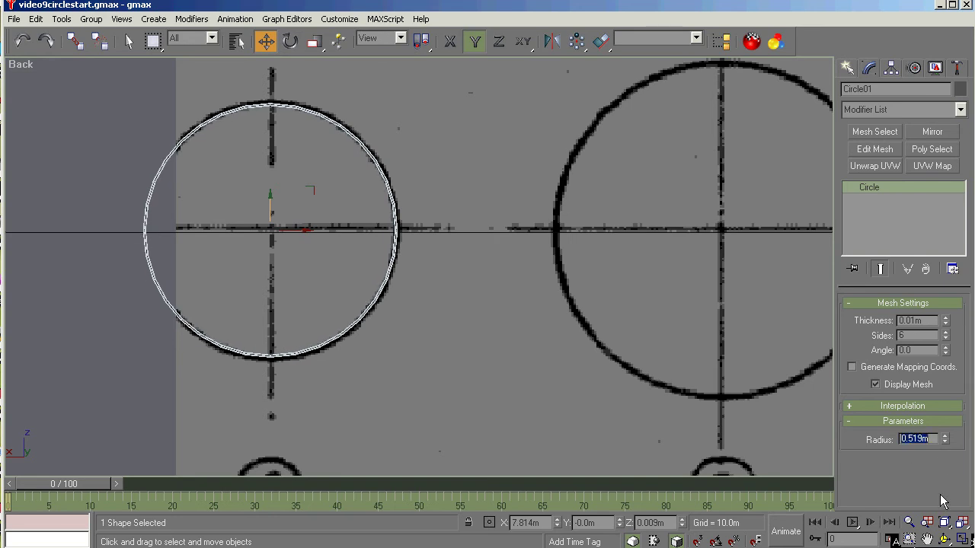
{"action": "left_click", "coordinate": [917, 438]}
{"action": "key", "text": "Return"}
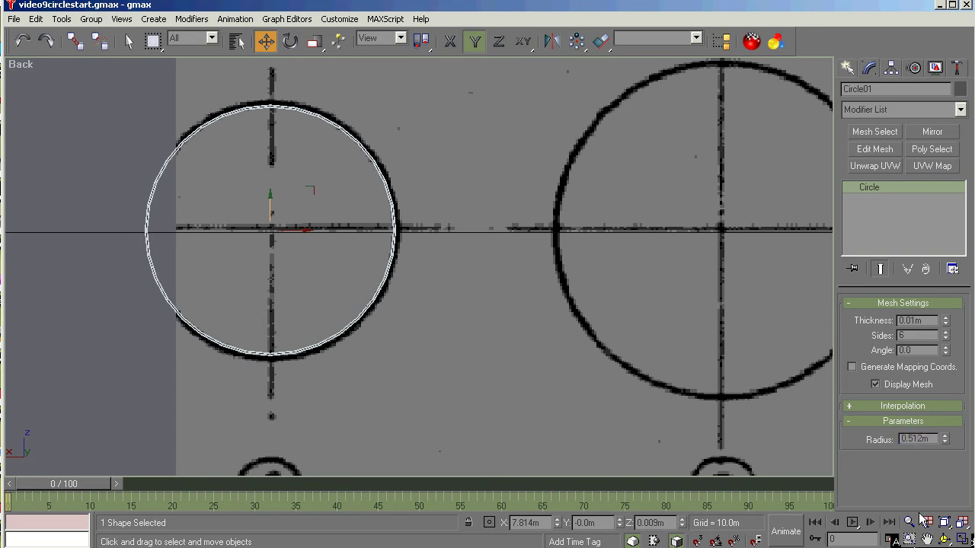
{"action": "type", "text": "22"}
{"action": "key", "text": "Return"}
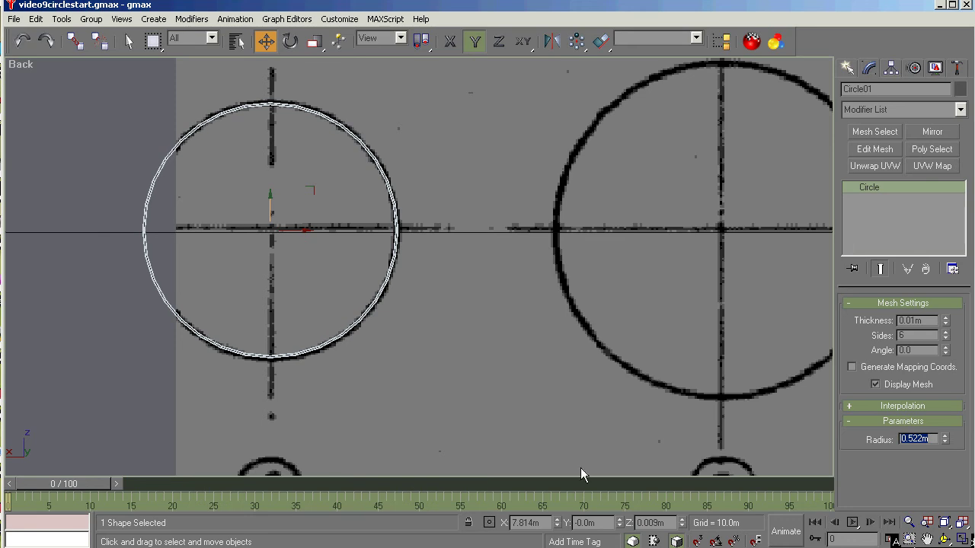
{"action": "left_click", "coordinate": [946, 436]}
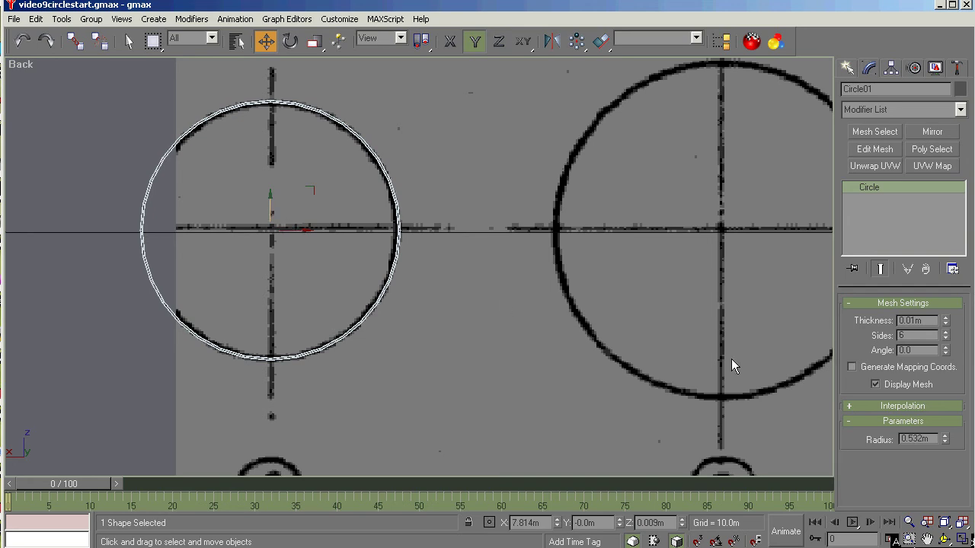
{"action": "double_click", "coordinate": [929, 439]}
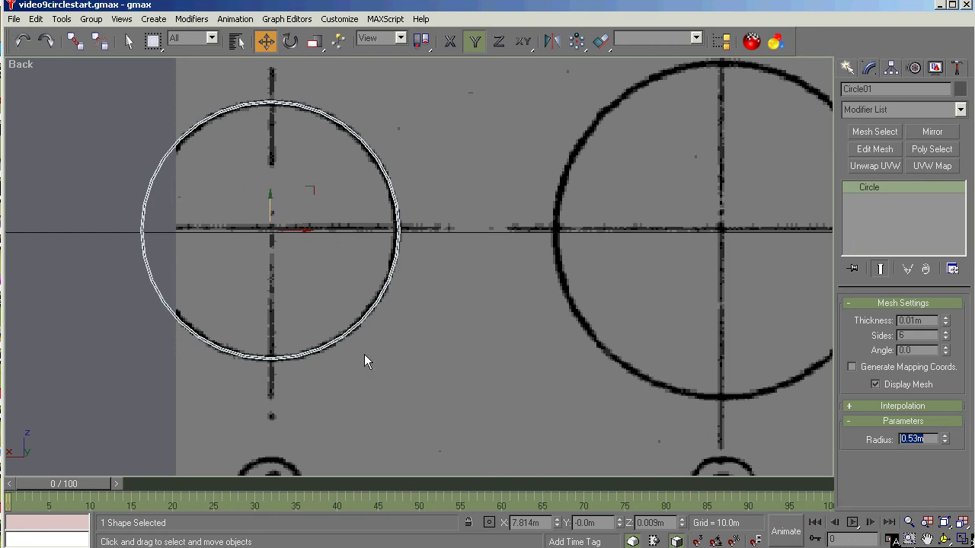
Step: Pan toward circle B and change the selected circle's name to ACircle01
{"action": "left_click", "coordinate": [927, 538]}
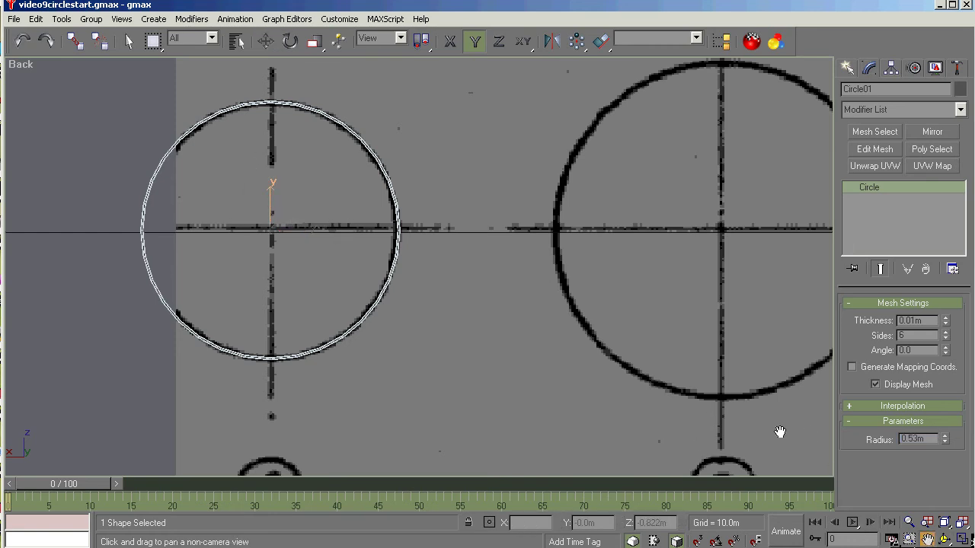
{"action": "left_click_drag", "start_coordinate": [765, 417], "coordinate": [675, 431]}
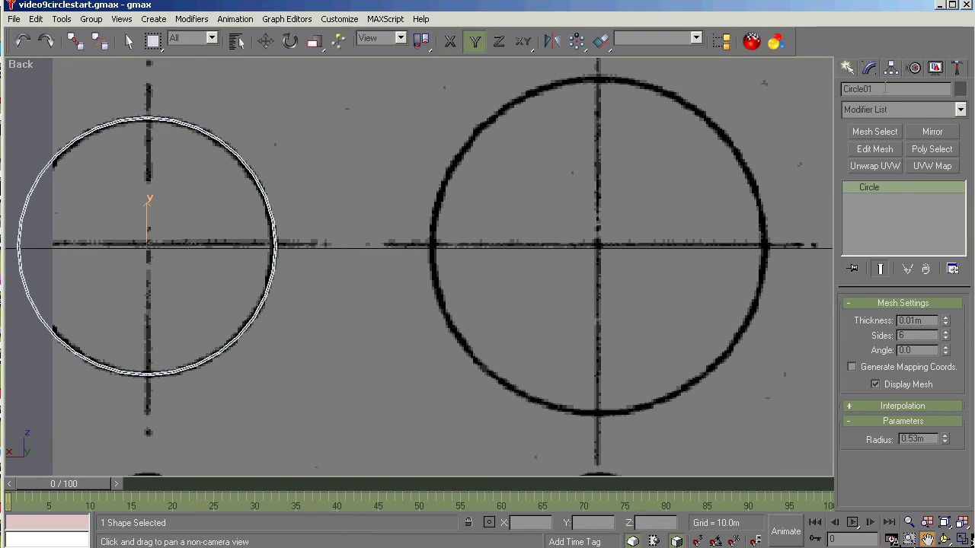
{"action": "left_click", "coordinate": [885, 87]}
{"action": "type", "text": "A"}
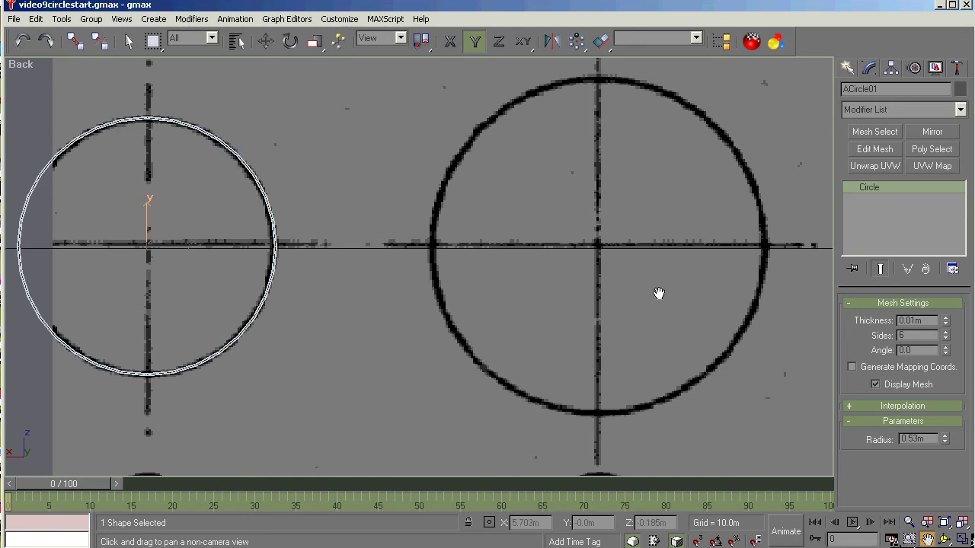
{"action": "left_click", "coordinate": [847, 72]}
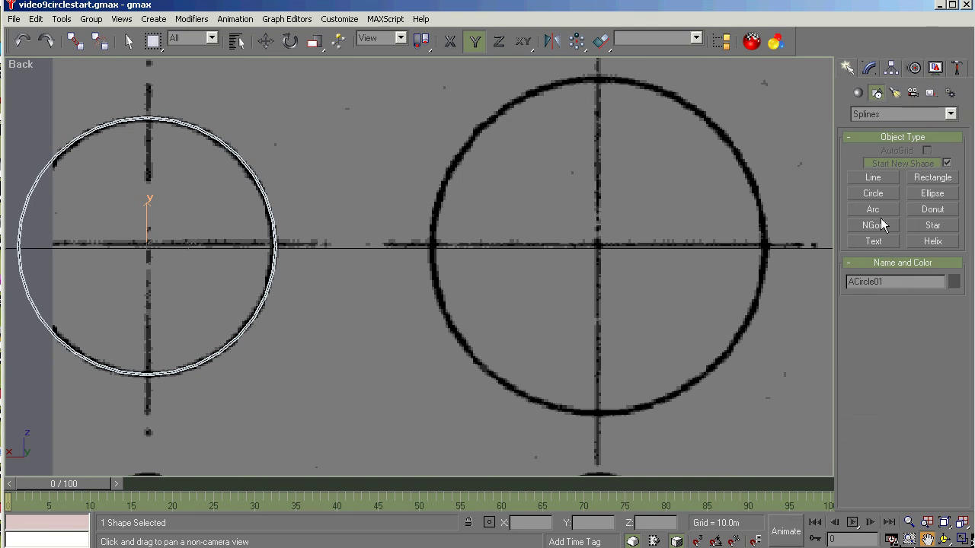
Step: Draw a circle of about 0.69m radius out from circle B's centre
{"action": "left_click", "coordinate": [872, 195]}
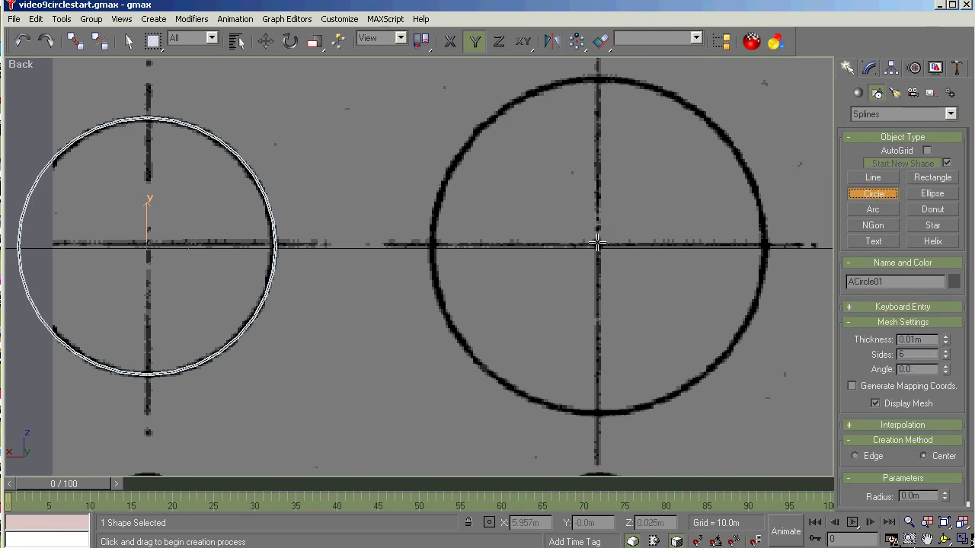
{"action": "left_click_drag", "start_coordinate": [598, 244], "coordinate": [581, 411]}
{"action": "left_click_drag", "start_coordinate": [581, 412], "coordinate": [584, 411]}
{"action": "left_click_drag", "start_coordinate": [584, 411], "coordinate": [585, 411]}
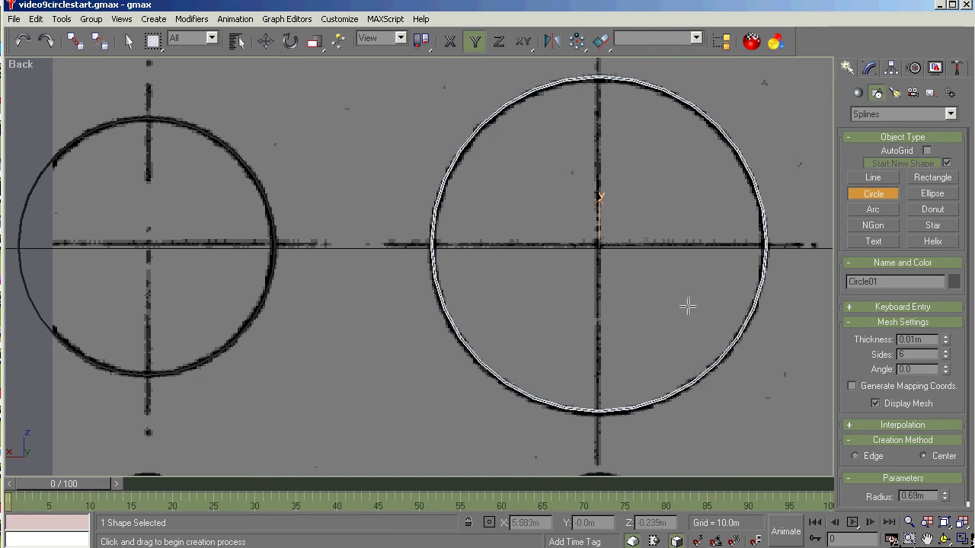
{"action": "left_click", "coordinate": [869, 195]}
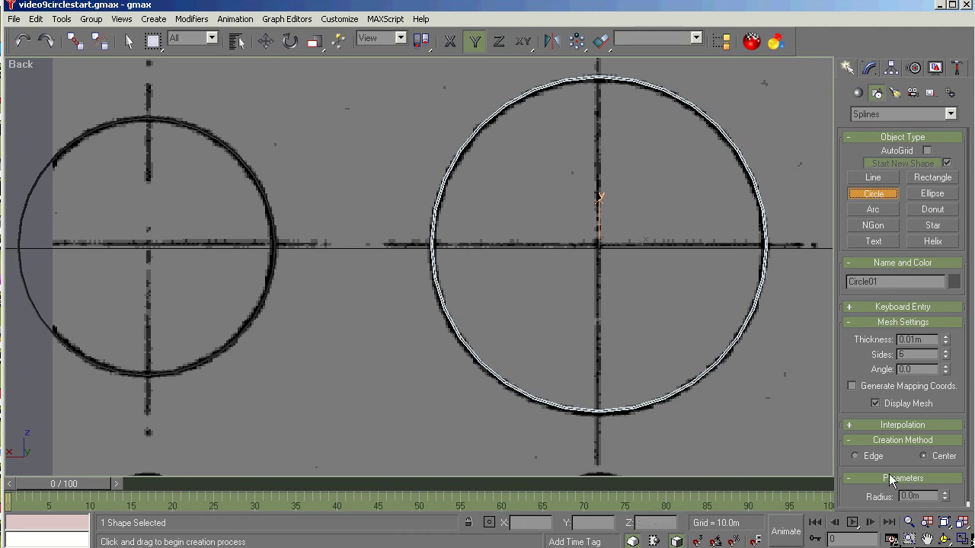
Step: Pan the new circle into view and select the first letter of its name
{"action": "left_click", "coordinate": [926, 540]}
{"action": "left_click_drag", "start_coordinate": [672, 351], "coordinate": [228, 318]}
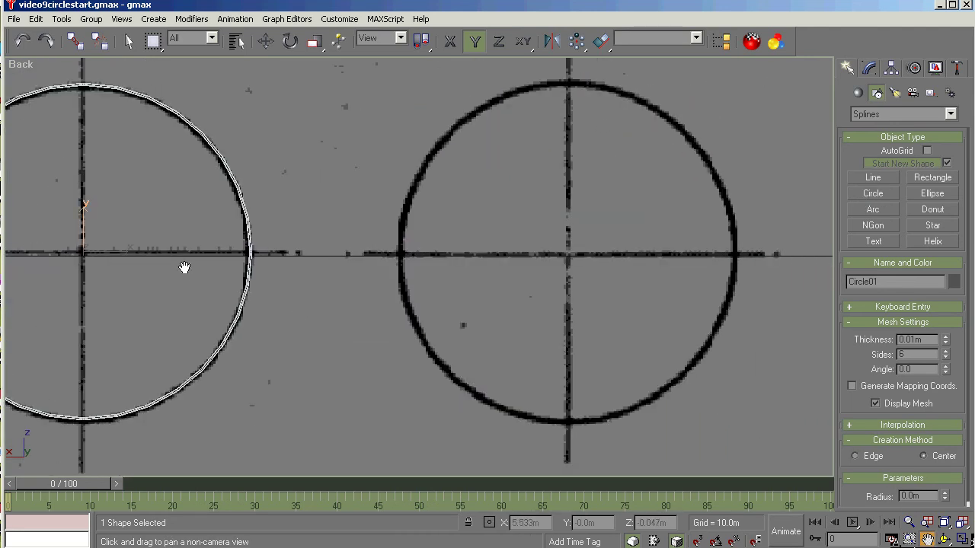
{"action": "left_click_drag", "start_coordinate": [267, 272], "coordinate": [414, 289]}
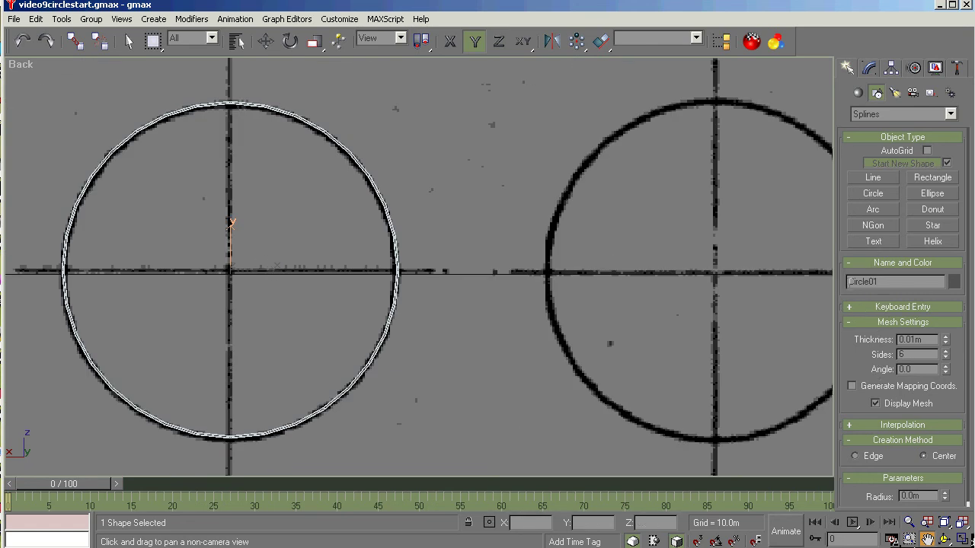
{"action": "left_click_drag", "start_coordinate": [848, 282], "coordinate": [851, 281]}
Step: Rename the new circle BCircle01 and frame circles A to D in the view
{"action": "type", "text": "B"}
{"action": "left_click_drag", "start_coordinate": [673, 422], "coordinate": [429, 405]}
{"action": "scroll", "coordinate": [525, 391], "scroll_direction": "down", "scroll_amount": 3}
{"action": "left_click_drag", "start_coordinate": [373, 352], "coordinate": [462, 340]}
Step: Clone circle B as CCircle02 and move the copy onto circle C
{"action": "left_click", "coordinate": [266, 41]}
{"action": "left_click_drag", "start_coordinate": [327, 280], "coordinate": [331, 282], "text": "shift"}
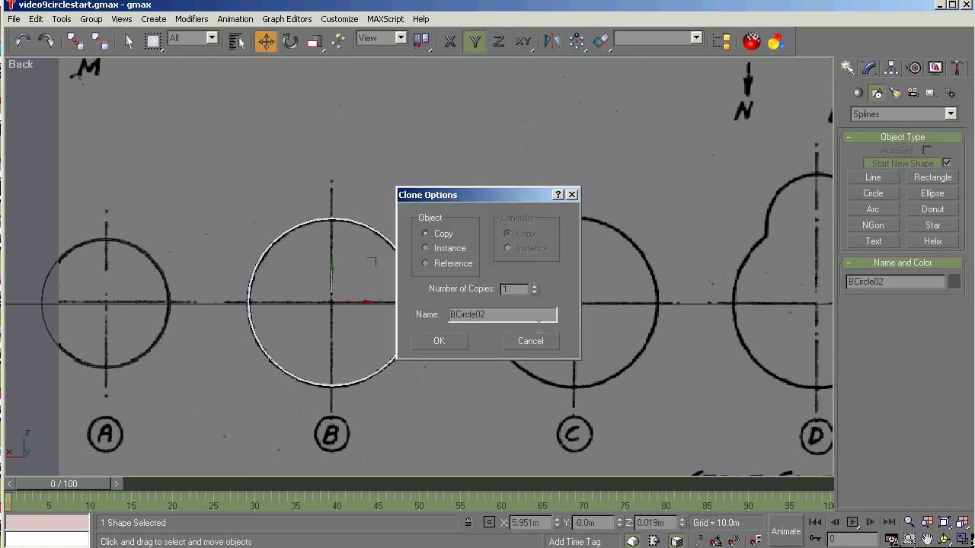
{"action": "key", "text": "Delete"}
{"action": "type", "text": "C"}
{"action": "left_click", "coordinate": [454, 341]}
{"action": "left_click_drag", "start_coordinate": [367, 303], "coordinate": [598, 322]}
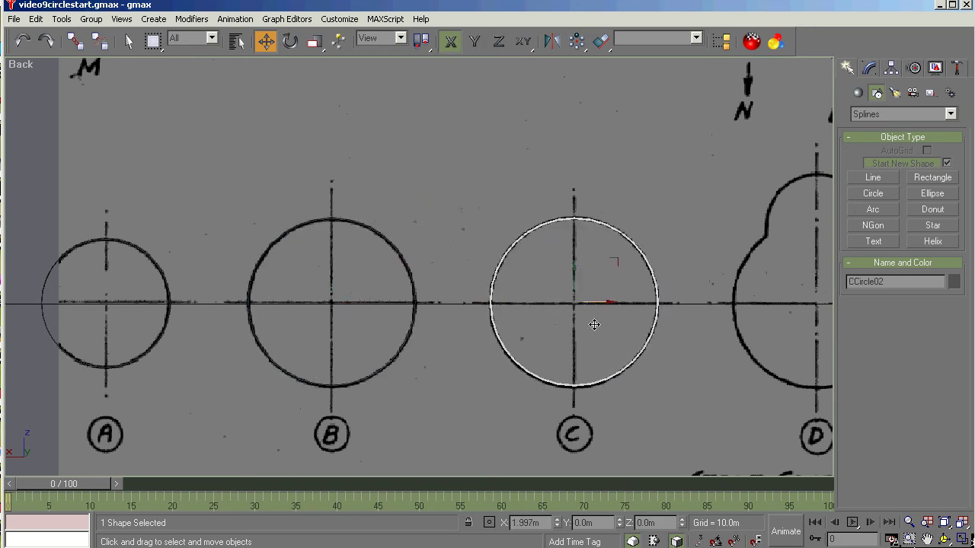
Step: Clone the C circle as CCircle03 and move it onto circle D
{"action": "scroll", "coordinate": [592, 304], "scroll_direction": "up", "scroll_amount": 3}
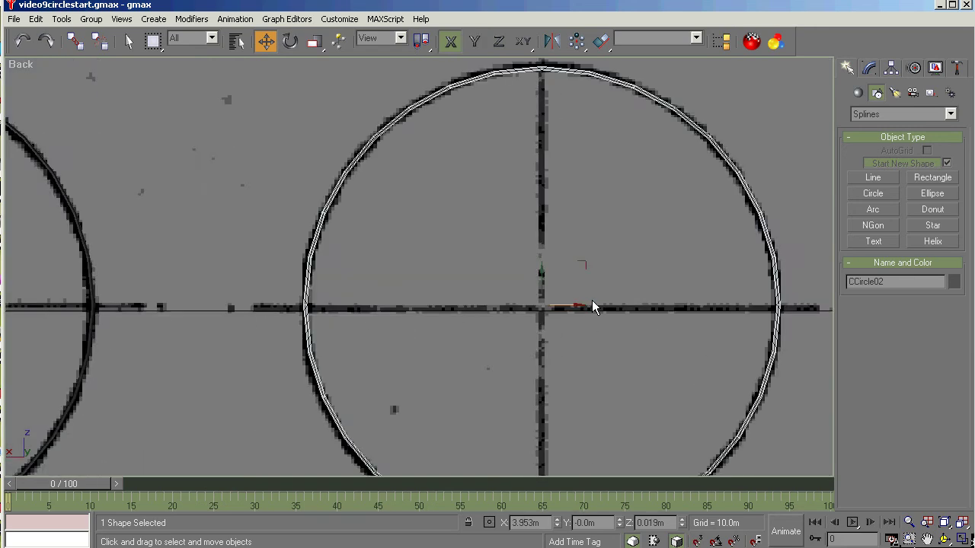
{"action": "scroll", "coordinate": [354, 251], "scroll_direction": "down", "scroll_amount": 5}
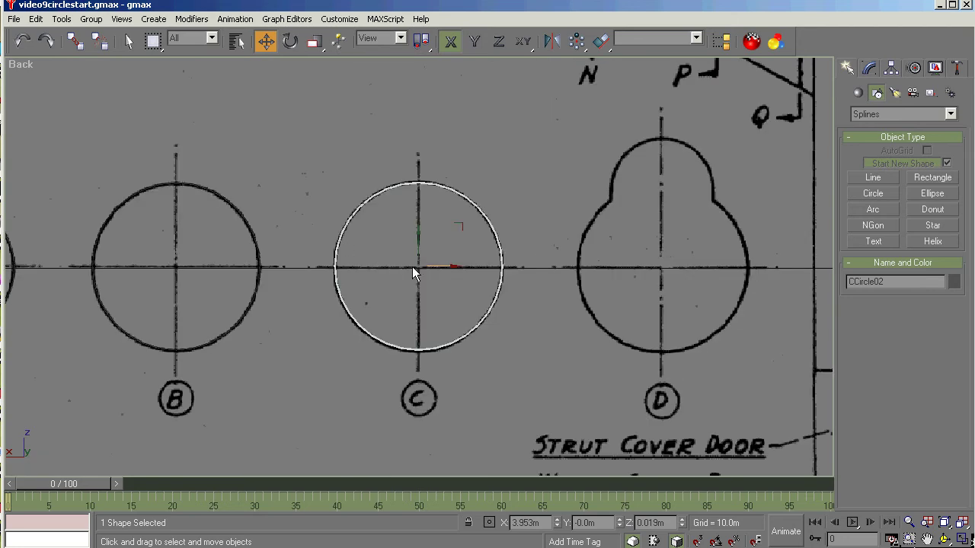
{"action": "key", "text": "ctrl+v"}
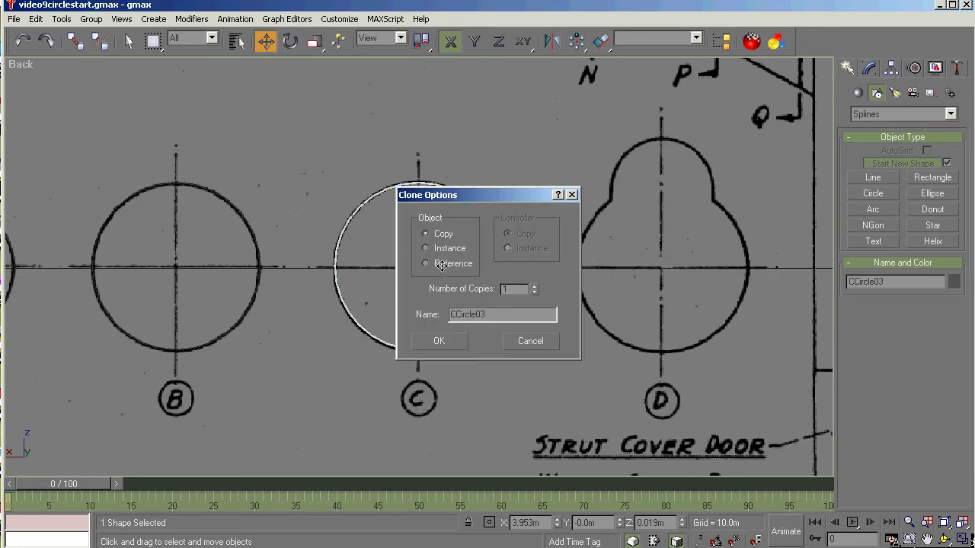
{"action": "left_click", "coordinate": [439, 342]}
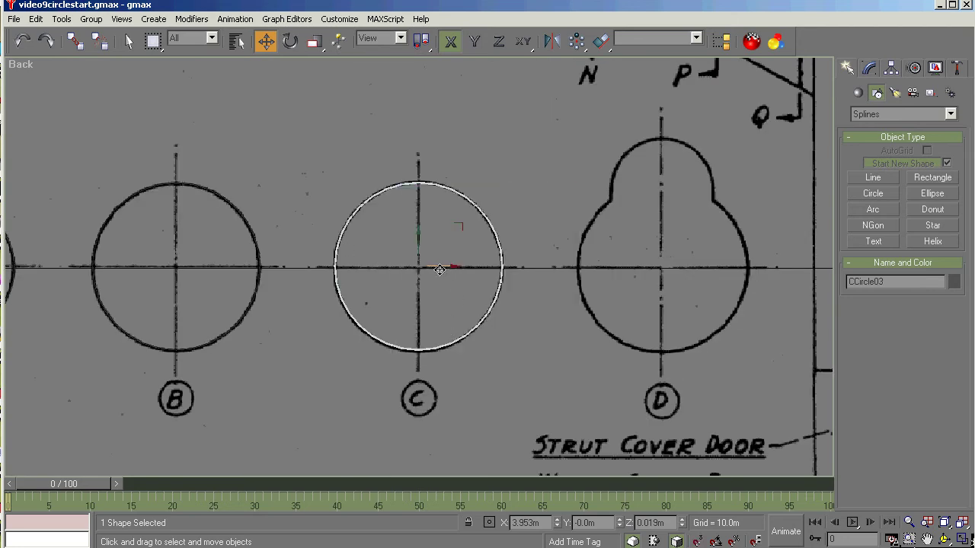
{"action": "left_click_drag", "start_coordinate": [442, 268], "coordinate": [683, 306]}
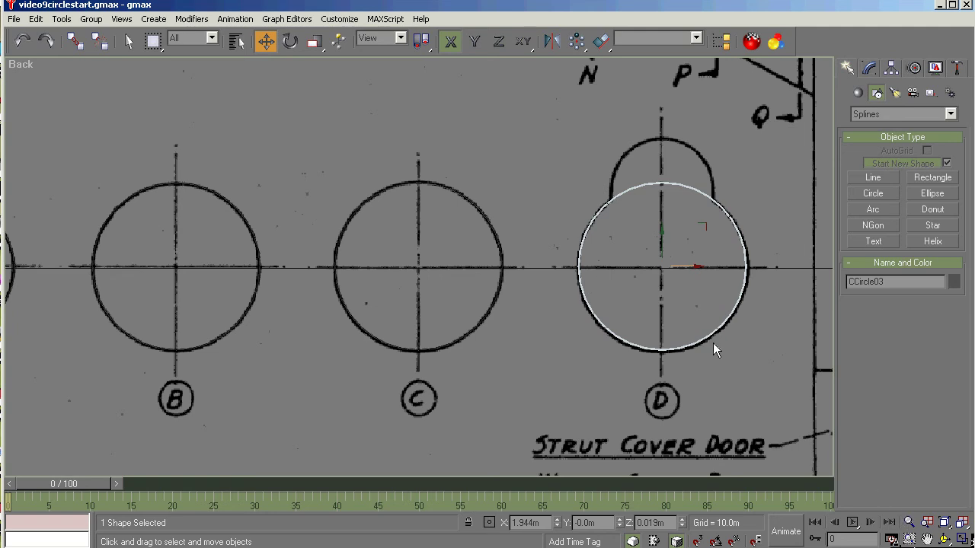
Step: Cancel a further copy and rename the station D circle DCircle03
{"action": "left_click_drag", "start_coordinate": [687, 264], "coordinate": [687, 266], "text": "shift"}
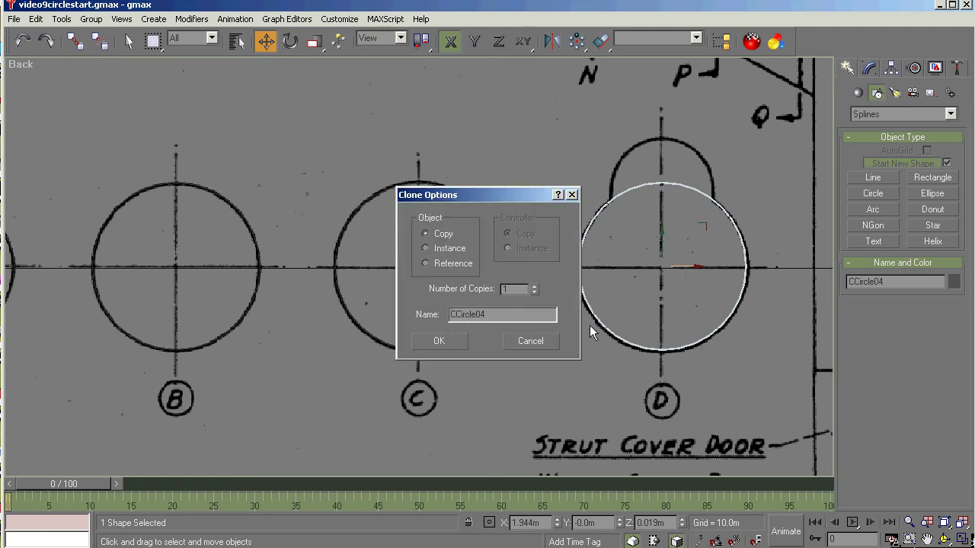
{"action": "left_click", "coordinate": [542, 341]}
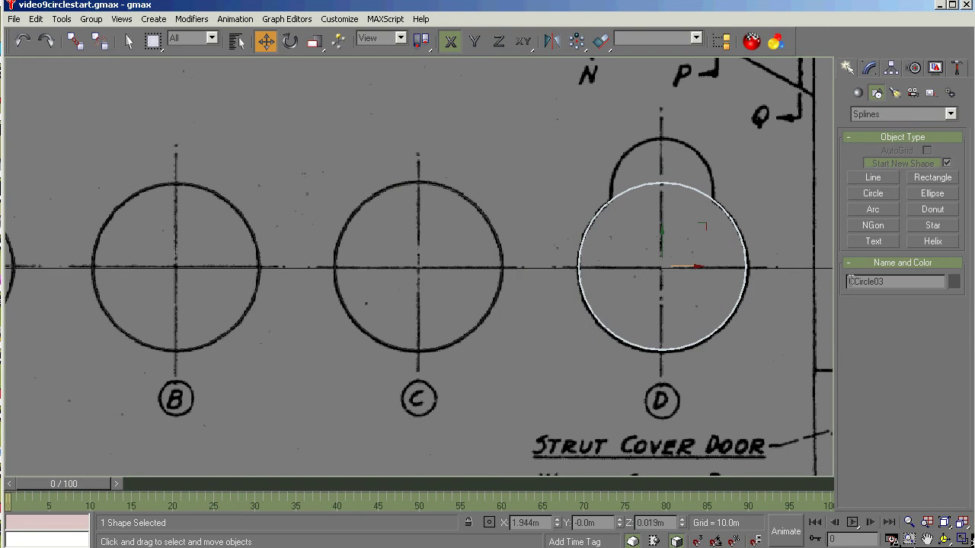
{"action": "key", "text": "Delete"}
{"action": "type", "text": "D"}
Step: Pan to station E, clone the D circle as ECircle04, and move it right toward E
{"action": "left_click", "coordinate": [928, 539]}
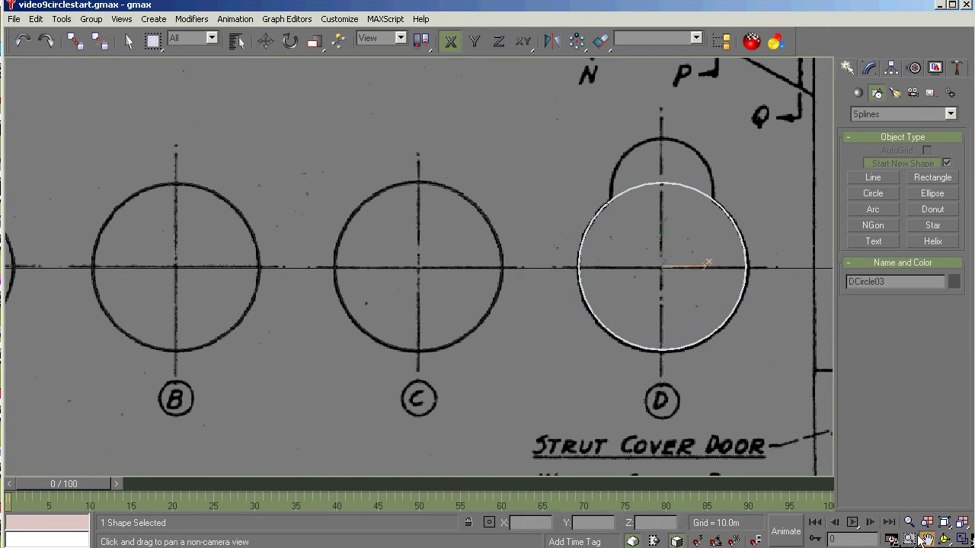
{"action": "left_click_drag", "start_coordinate": [790, 430], "coordinate": [241, 431]}
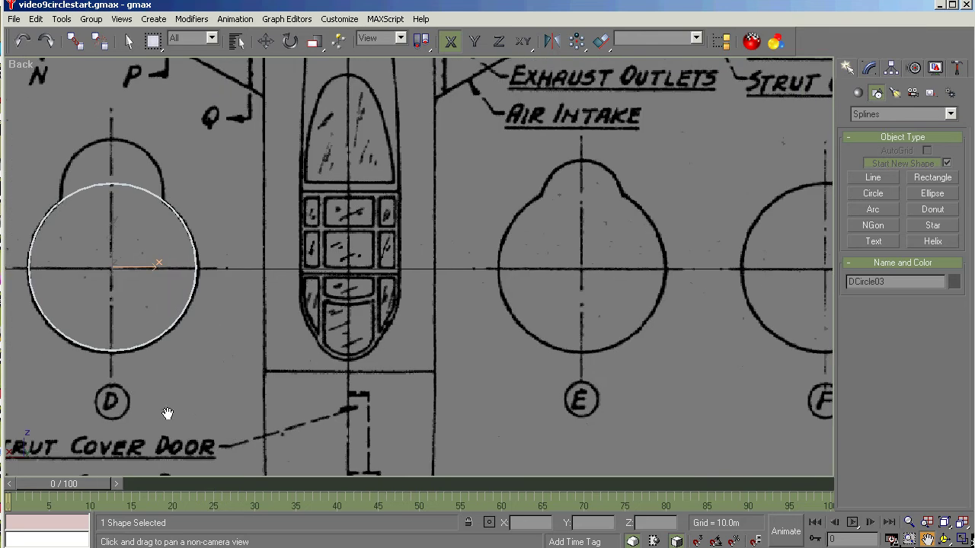
{"action": "left_click", "coordinate": [265, 41]}
{"action": "left_click", "coordinate": [134, 270], "text": "shift"}
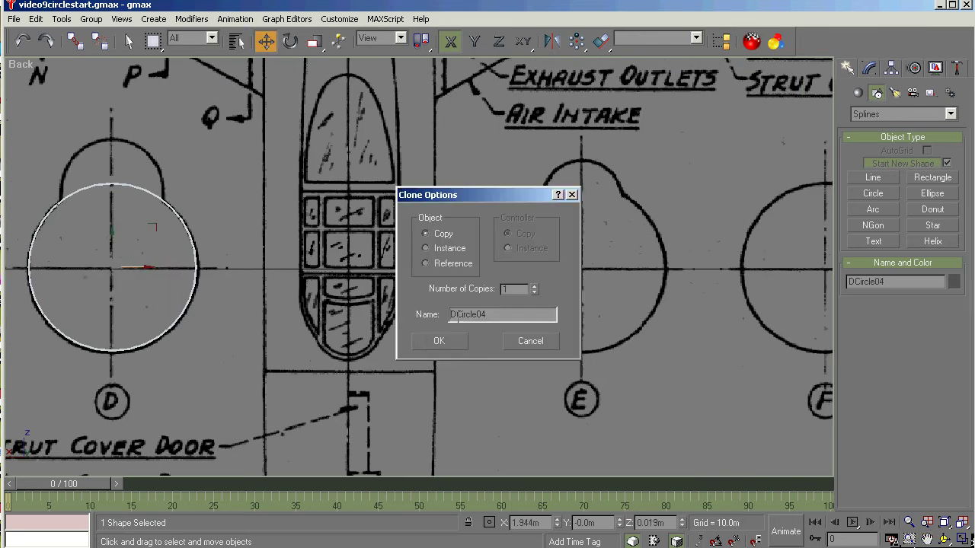
{"action": "key", "text": "BackSpace"}
{"action": "type", "text": "E"}
{"action": "key", "text": "Return"}
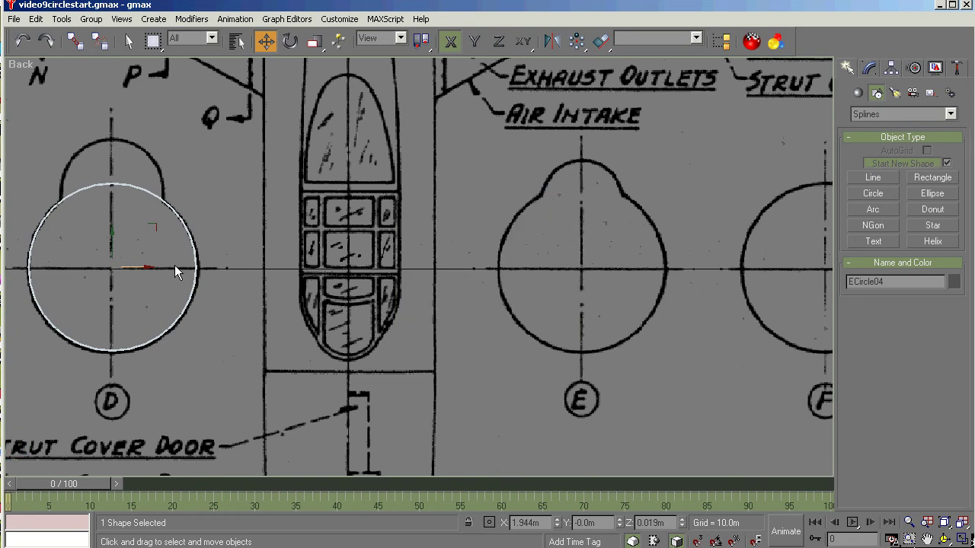
{"action": "left_click_drag", "start_coordinate": [175, 267], "coordinate": [602, 291]}
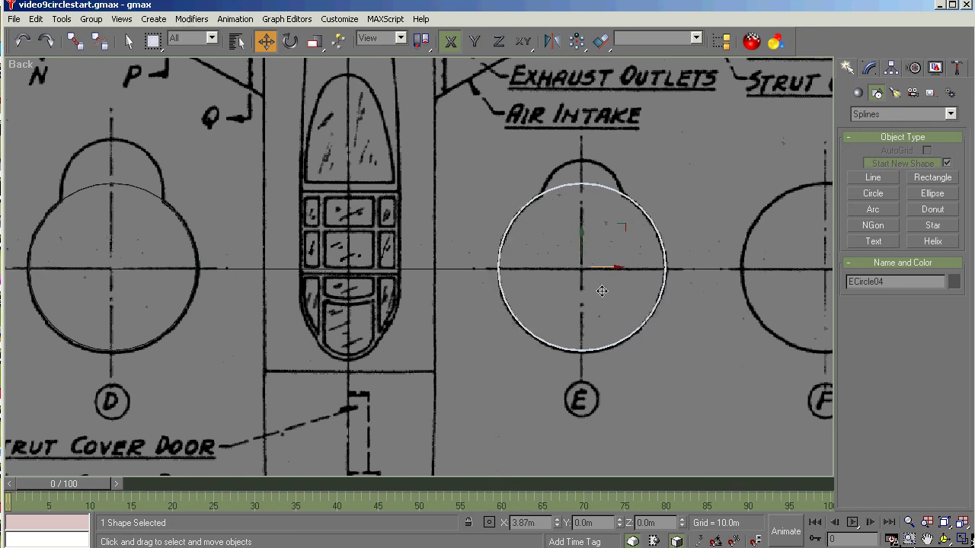
Step: Clone the station E circle as FCircle05 and move the copy onto station F
{"action": "scroll", "coordinate": [195, 301], "scroll_direction": "down", "scroll_amount": 2}
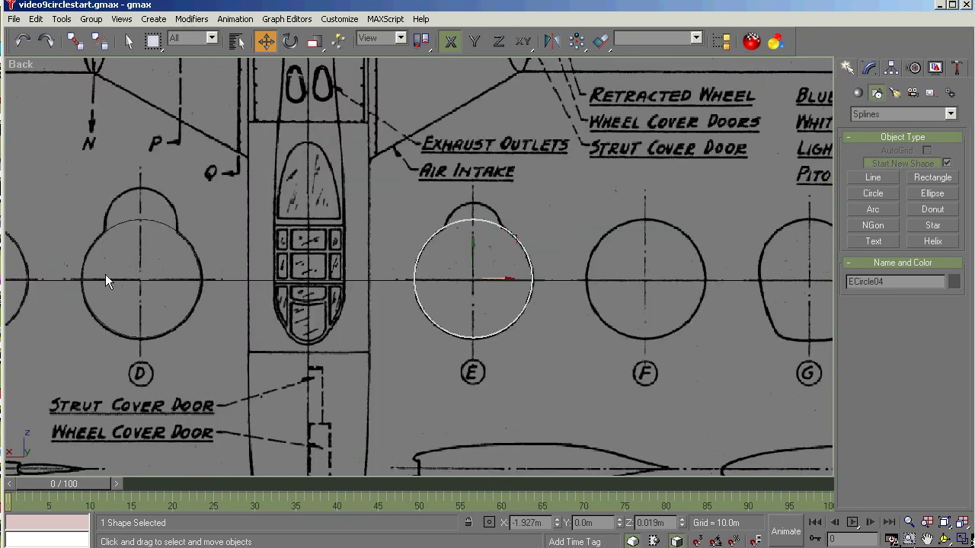
{"action": "scroll", "coordinate": [46, 278], "scroll_direction": "down", "scroll_amount": 2}
{"action": "scroll", "coordinate": [480, 308], "scroll_direction": "up", "scroll_amount": 2}
{"action": "scroll", "coordinate": [479, 308], "scroll_direction": "up", "scroll_amount": 2}
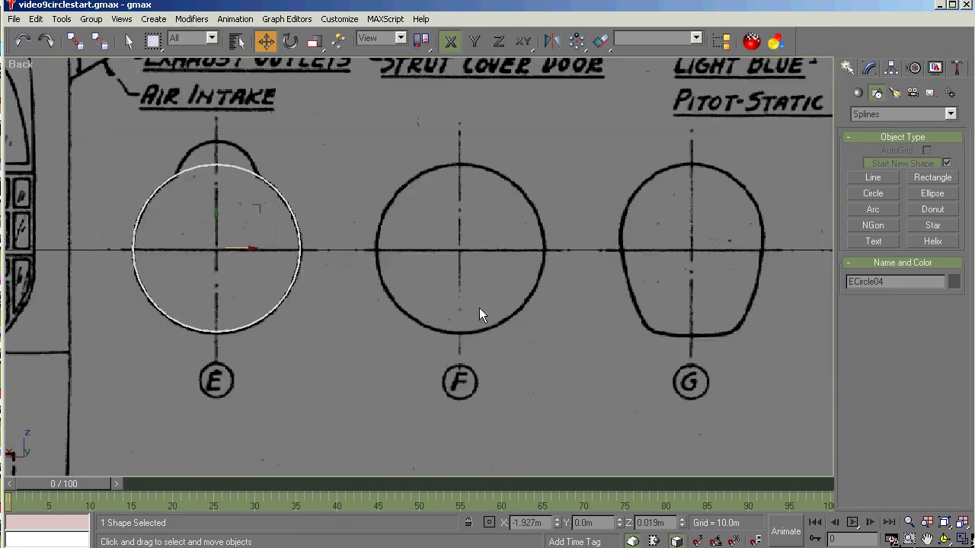
{"action": "left_click", "coordinate": [236, 253]}
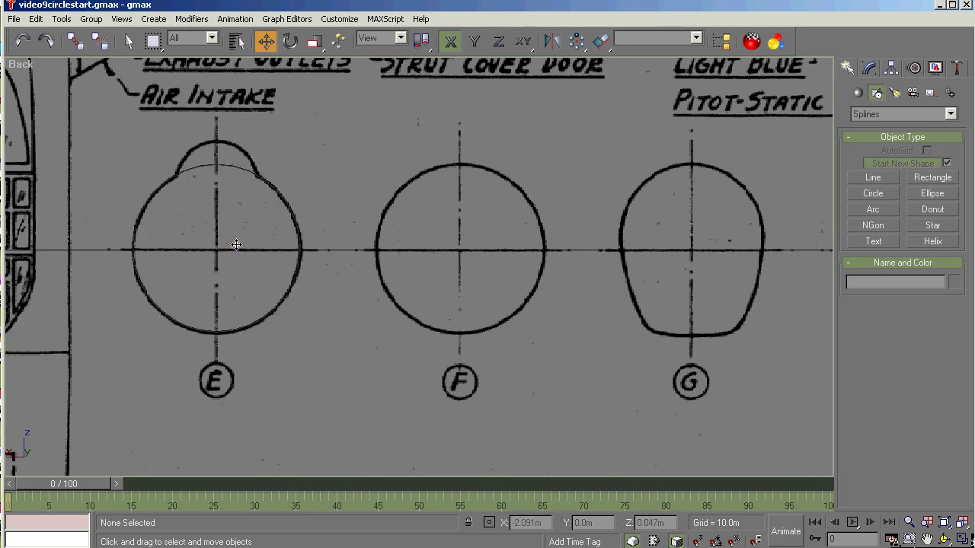
{"action": "left_click", "coordinate": [150, 297]}
{"action": "key", "text": "ctrl+v"}
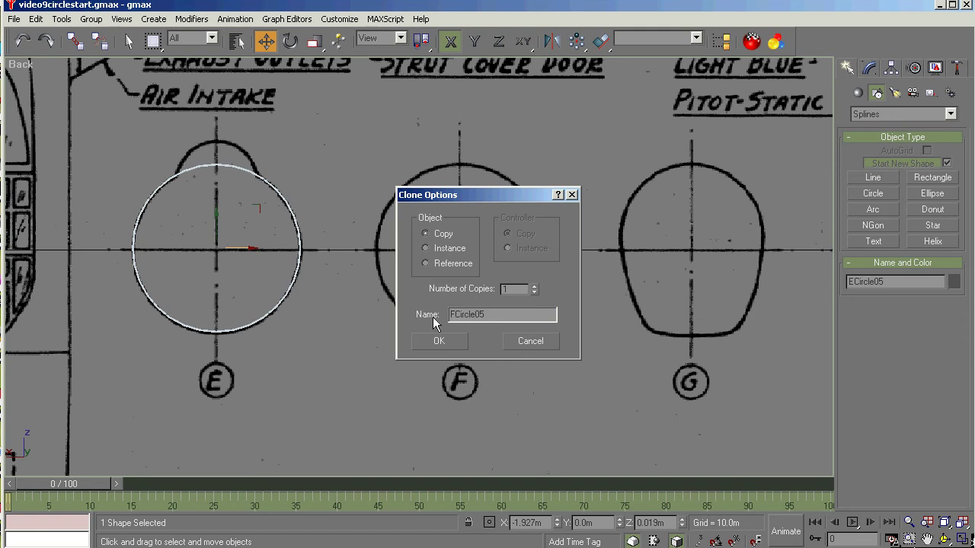
{"action": "left_click", "coordinate": [433, 340]}
{"action": "left_click_drag", "start_coordinate": [236, 250], "coordinate": [479, 278]}
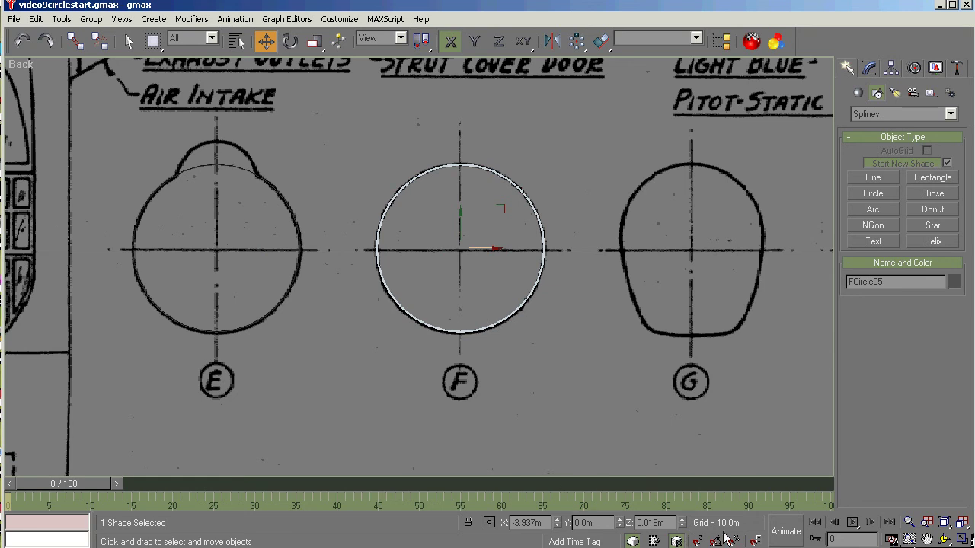
Step: Pan to bring station H into view and deselect the station F circle
{"action": "left_click", "coordinate": [927, 539]}
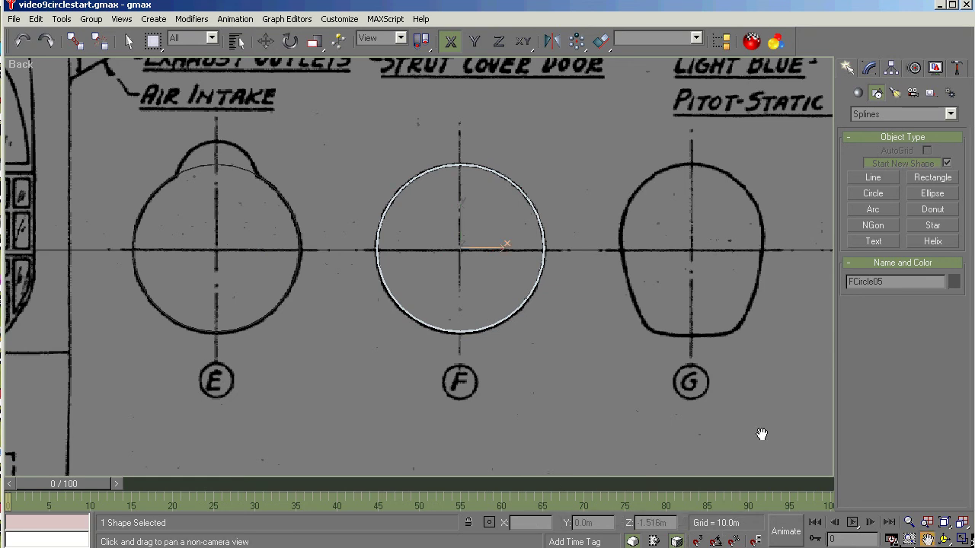
{"action": "left_click_drag", "start_coordinate": [762, 433], "coordinate": [477, 429]}
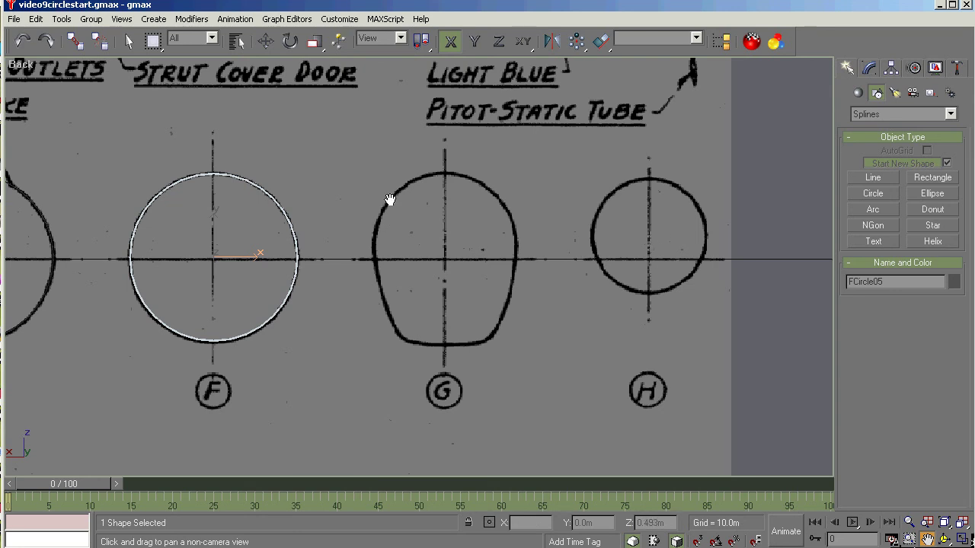
{"action": "right_click", "coordinate": [333, 200]}
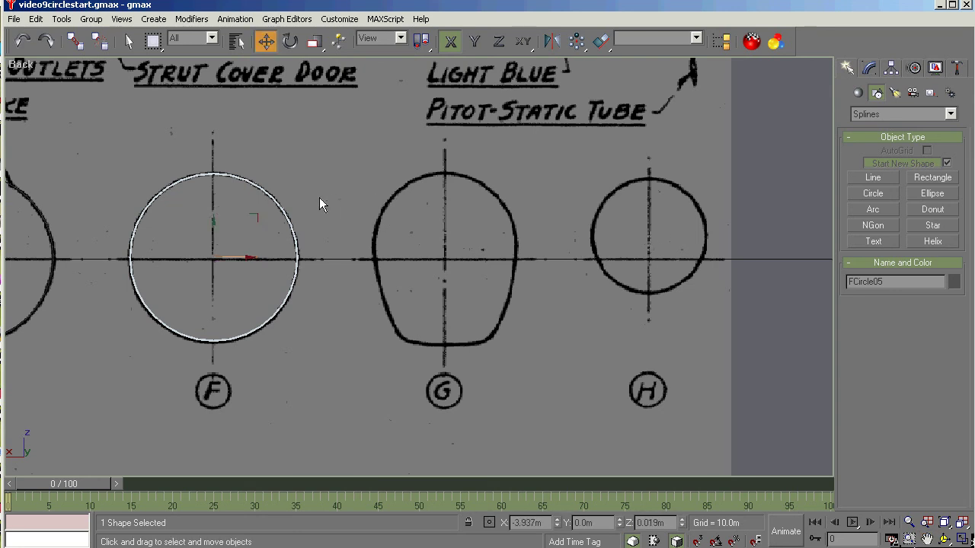
{"action": "left_click", "coordinate": [195, 147]}
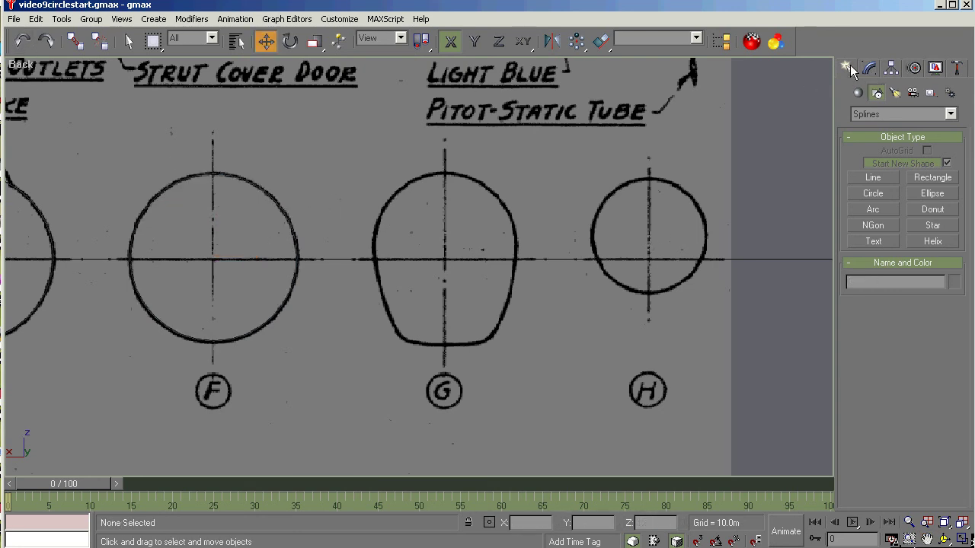
Step: Draw a circle from station G's centre and raise it vertically to fit G's rounded top
{"action": "left_click", "coordinate": [863, 194]}
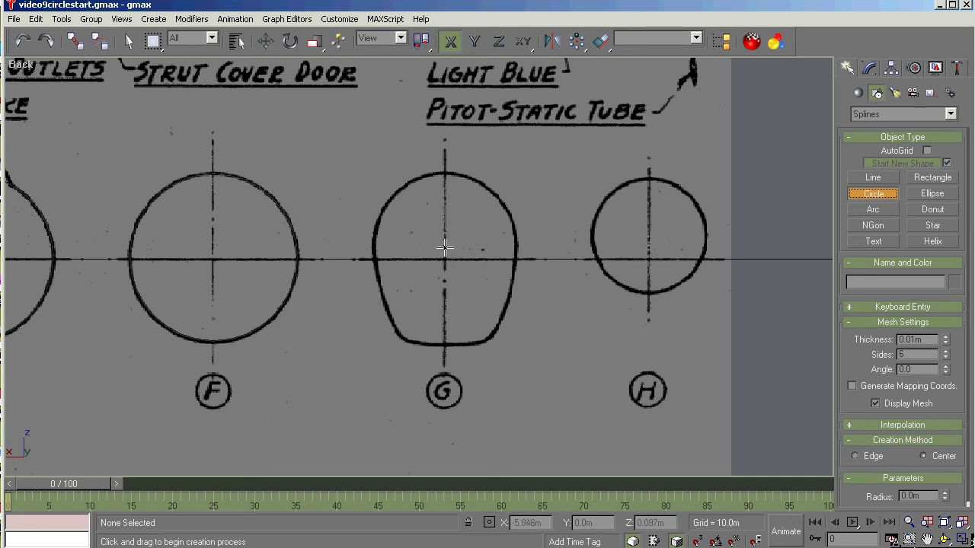
{"action": "left_click_drag", "start_coordinate": [445, 247], "coordinate": [444, 317]}
{"action": "left_click", "coordinate": [265, 41]}
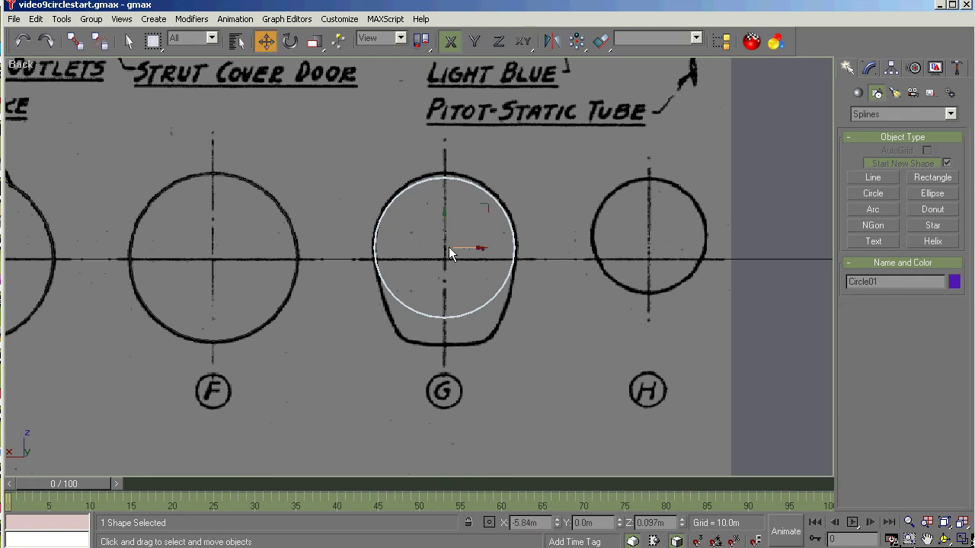
{"action": "key", "text": "F6"}
{"action": "left_click_drag", "start_coordinate": [444, 226], "coordinate": [444, 221]}
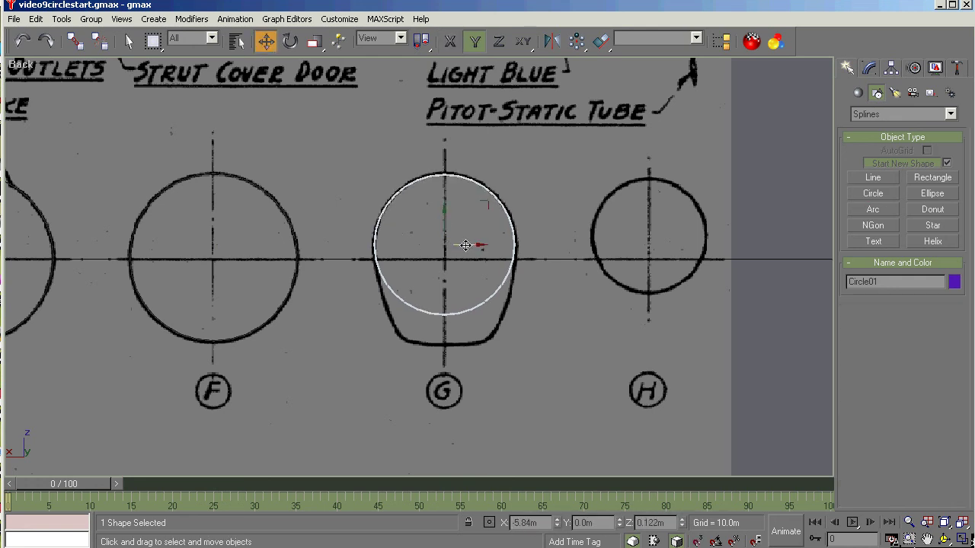
{"action": "key", "text": "F5"}
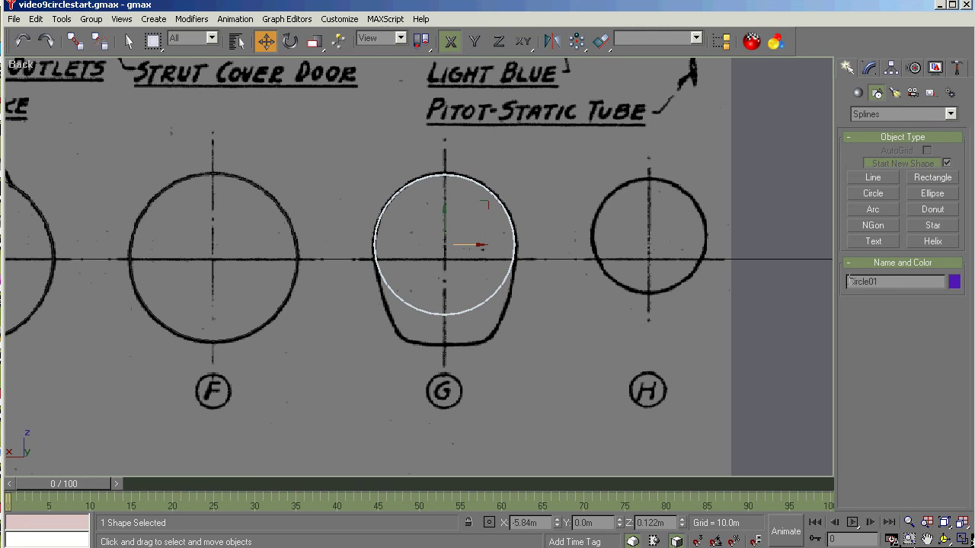
Step: Rename the new circle GCircle01
{"action": "left_click", "coordinate": [930, 282]}
{"action": "key", "text": "Home"}
{"action": "type", "text": "G"}
Step: Draw a circle from station H's centre matching its outline, then exit circle creation
{"action": "left_click", "coordinate": [873, 193]}
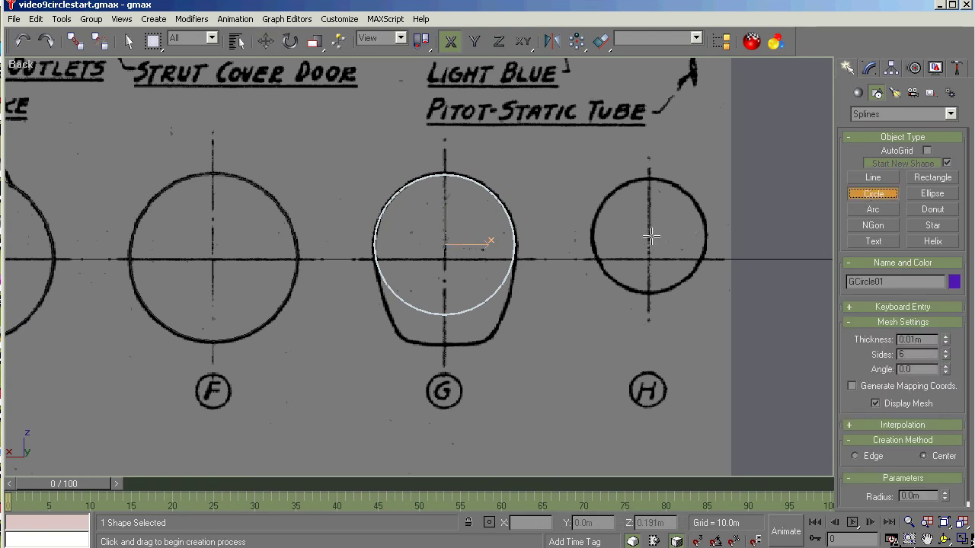
{"action": "left_click_drag", "start_coordinate": [649, 236], "coordinate": [652, 291]}
{"action": "scroll", "coordinate": [647, 274], "scroll_direction": "up", "scroll_amount": 2}
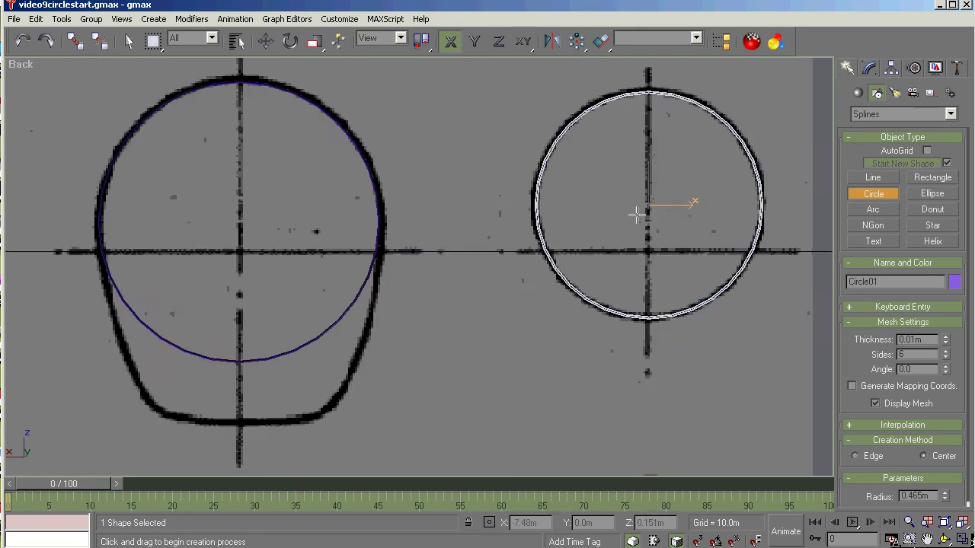
{"action": "scroll", "coordinate": [637, 214], "scroll_direction": "up", "scroll_amount": 1}
{"action": "scroll", "coordinate": [634, 227], "scroll_direction": "down", "scroll_amount": 2}
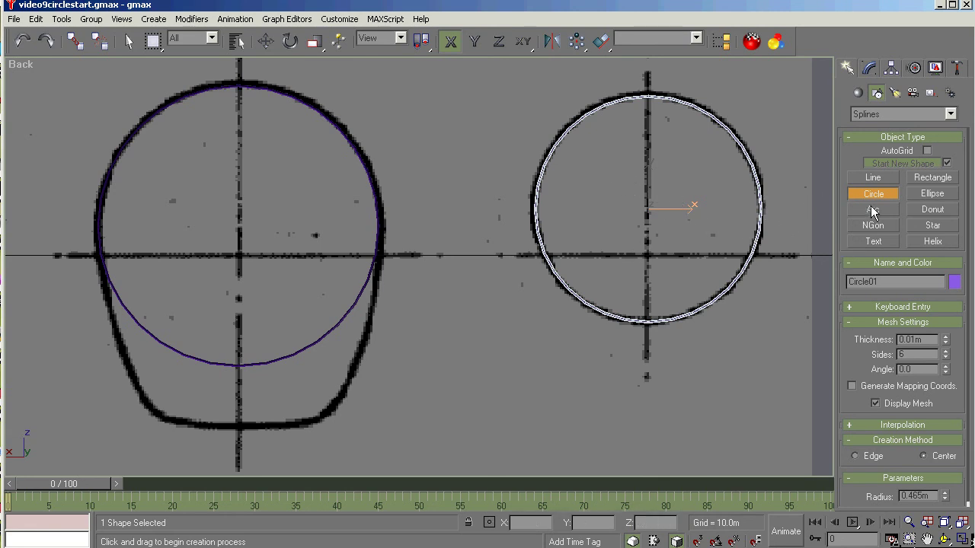
{"action": "left_click", "coordinate": [781, 240]}
{"action": "right_click", "coordinate": [787, 286]}
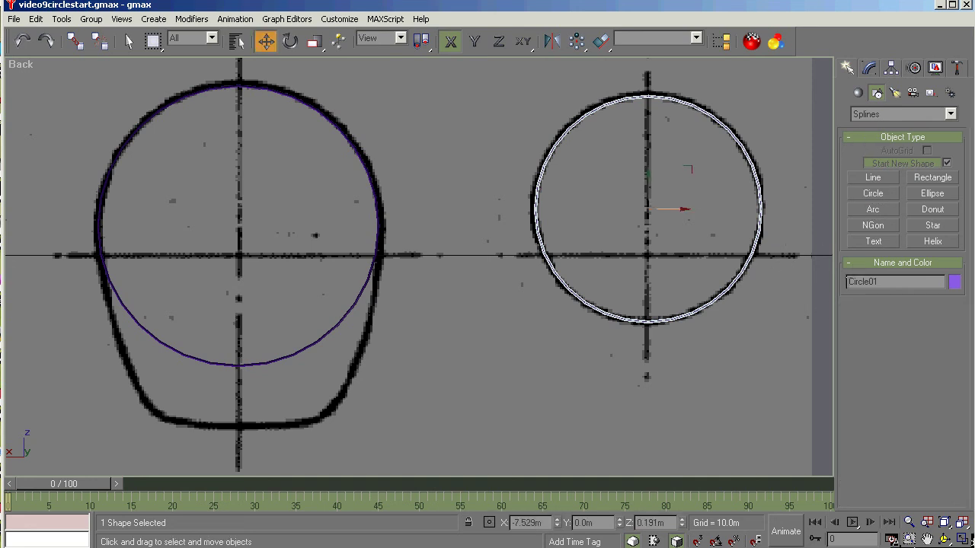
Step: Begin renaming the new circle to HCircle01 in the name field
{"action": "scroll", "coordinate": [750, 312], "scroll_direction": "down", "scroll_amount": 2}
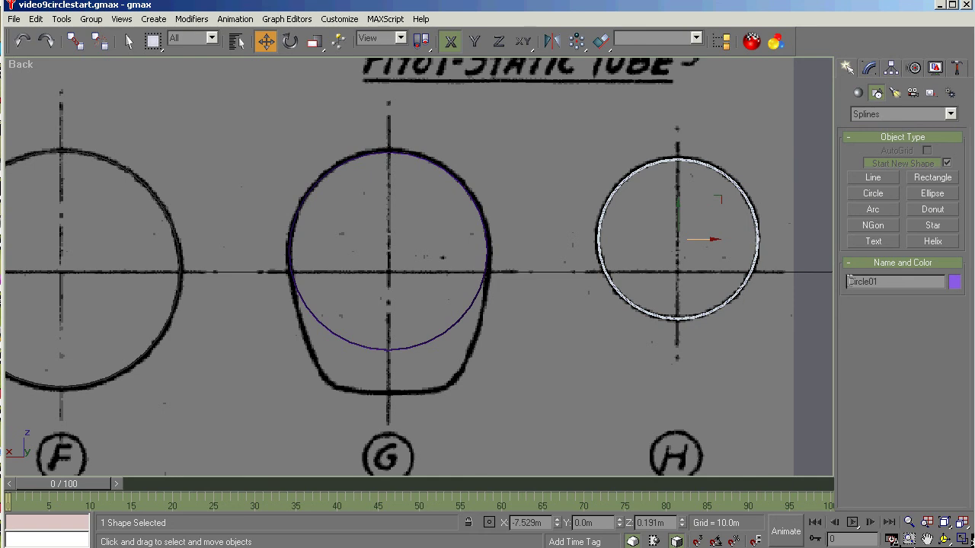
{"action": "left_click", "coordinate": [869, 280]}
{"action": "key", "text": "Home"}
Step: Finish naming HCircle01, deselect it, and orbit to see the circles in 3D
{"action": "type", "text": "H"}
{"action": "left_click", "coordinate": [766, 337]}
{"action": "scroll", "coordinate": [751, 324], "scroll_direction": "down", "scroll_amount": 4}
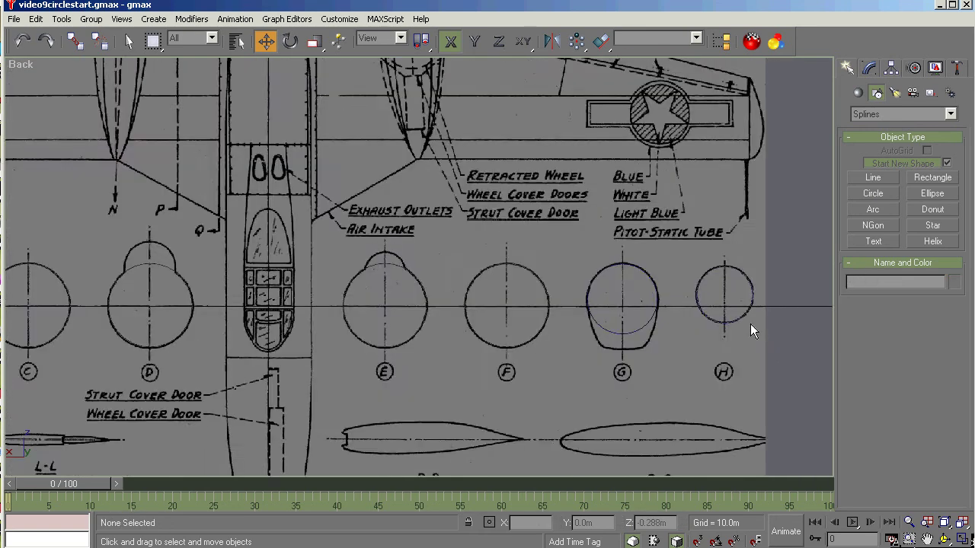
{"action": "scroll", "coordinate": [751, 330], "scroll_direction": "down", "scroll_amount": 2}
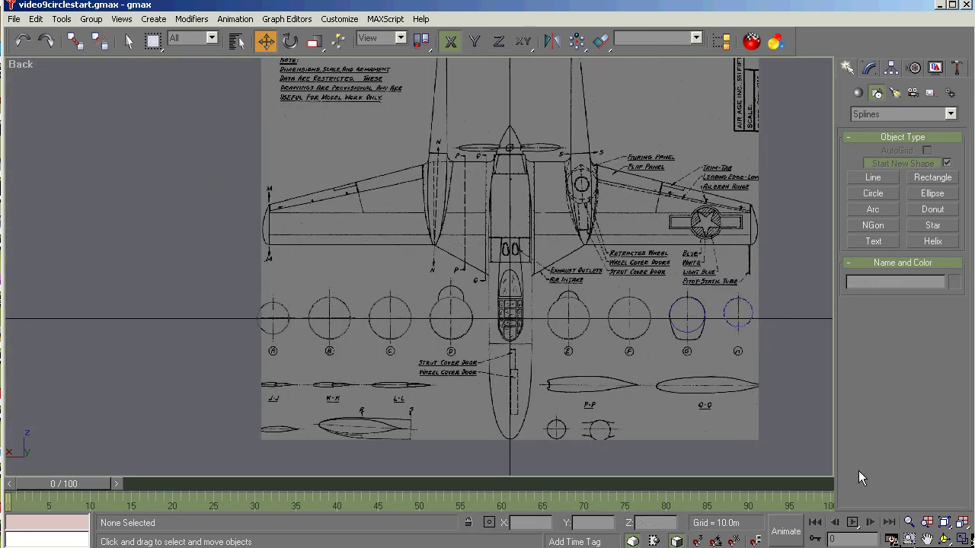
{"action": "left_click", "coordinate": [945, 539]}
{"action": "mouse_move", "coordinate": [458, 291]}
{"action": "left_mouse_down"}
{"action": "mouse_move", "coordinate": [398, 378]}
{"action": "mouse_move", "coordinate": [383, 322]}
{"action": "left_mouse_up"}
{"action": "left_click_drag", "start_coordinate": [675, 324], "coordinate": [677, 320]}
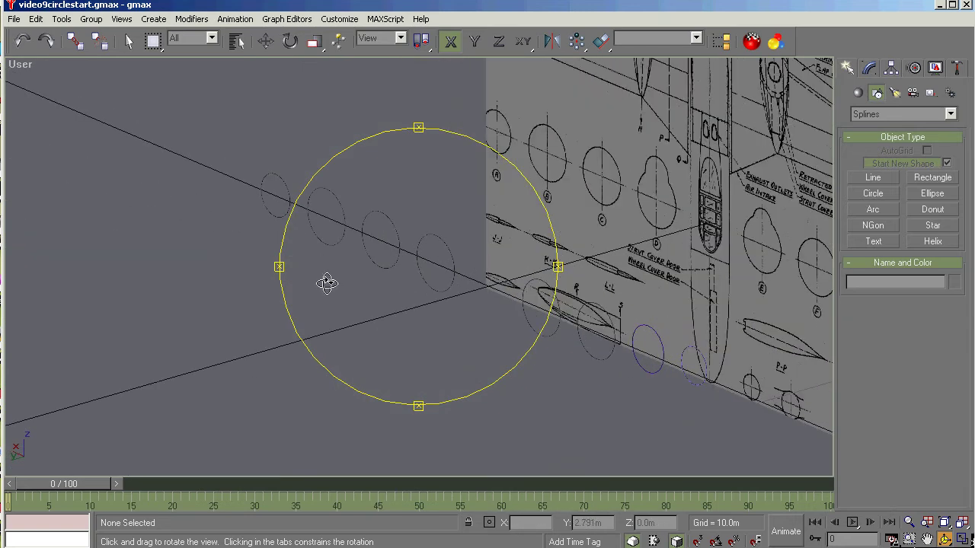
Step: Select all eight section circles, then switch to a straight-on Back view zoomed on section D
{"action": "left_click", "coordinate": [129, 41]}
{"action": "left_click_drag", "start_coordinate": [202, 128], "coordinate": [806, 436]}
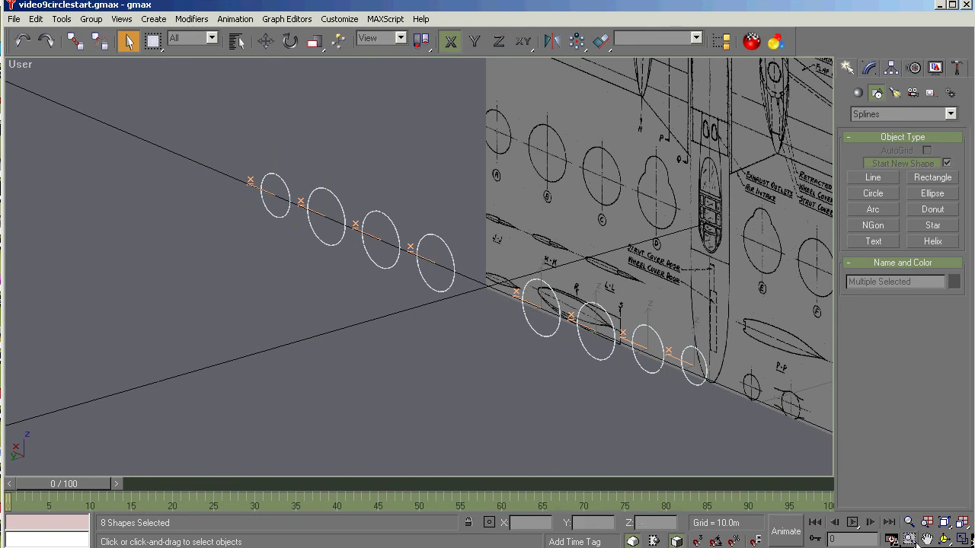
{"action": "left_click", "coordinate": [944, 539]}
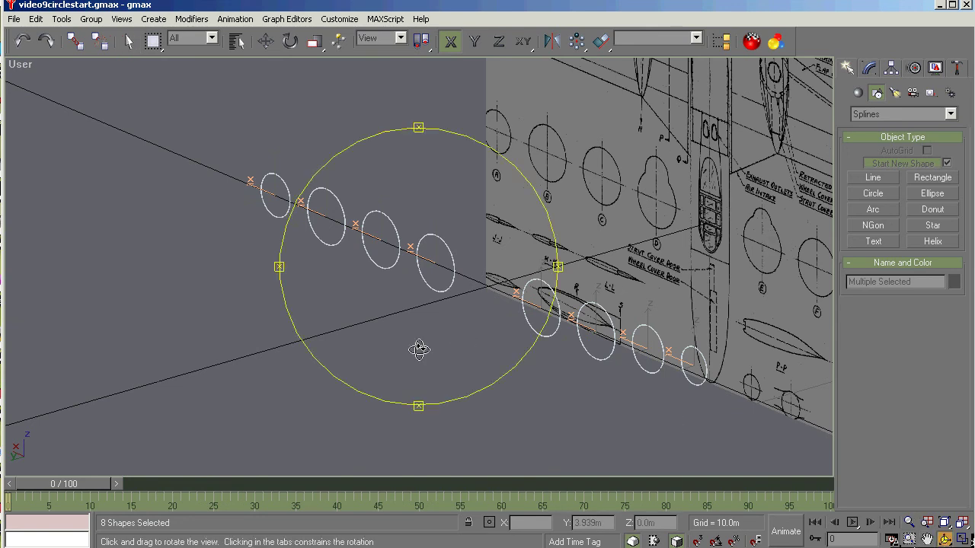
{"action": "left_click_drag", "start_coordinate": [420, 350], "coordinate": [487, 306]}
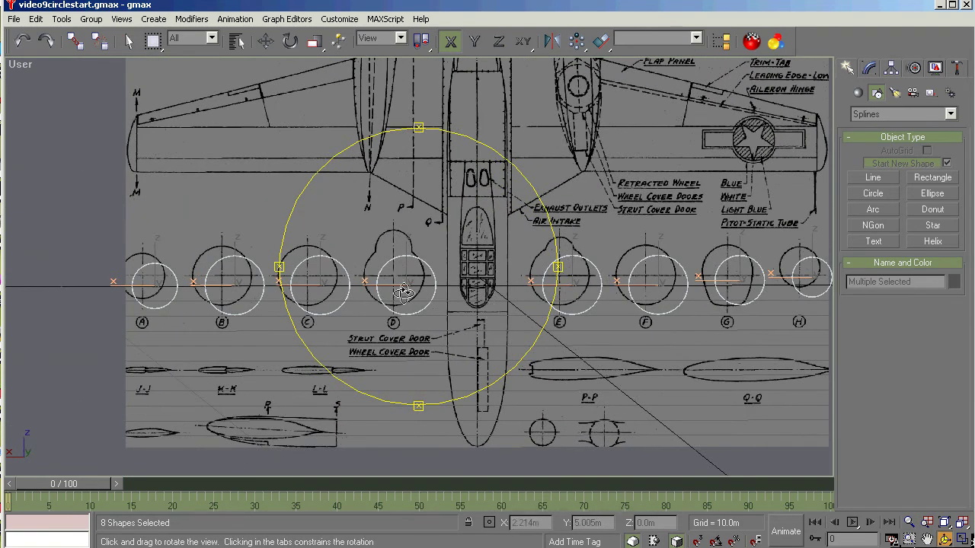
{"action": "key", "text": "k"}
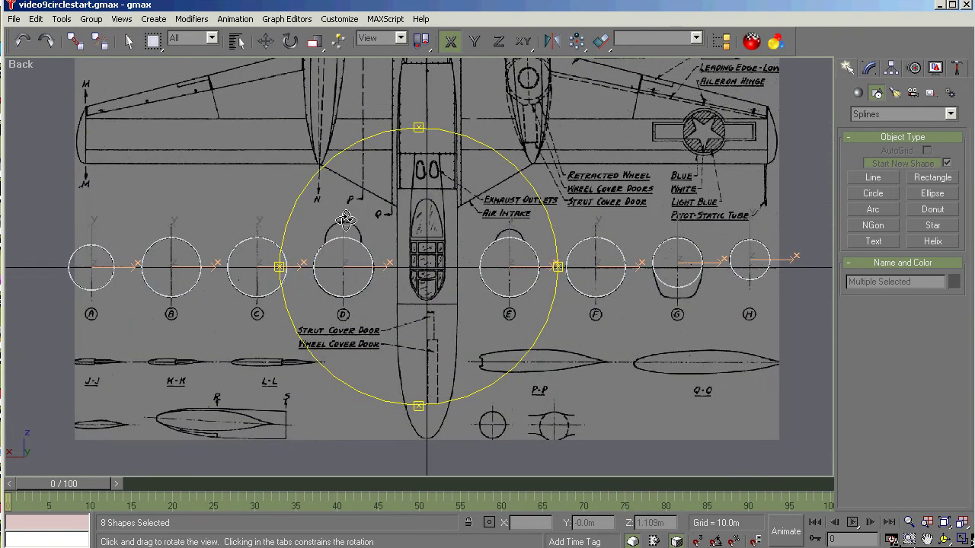
{"action": "scroll", "coordinate": [338, 218], "scroll_direction": "up", "scroll_amount": 8}
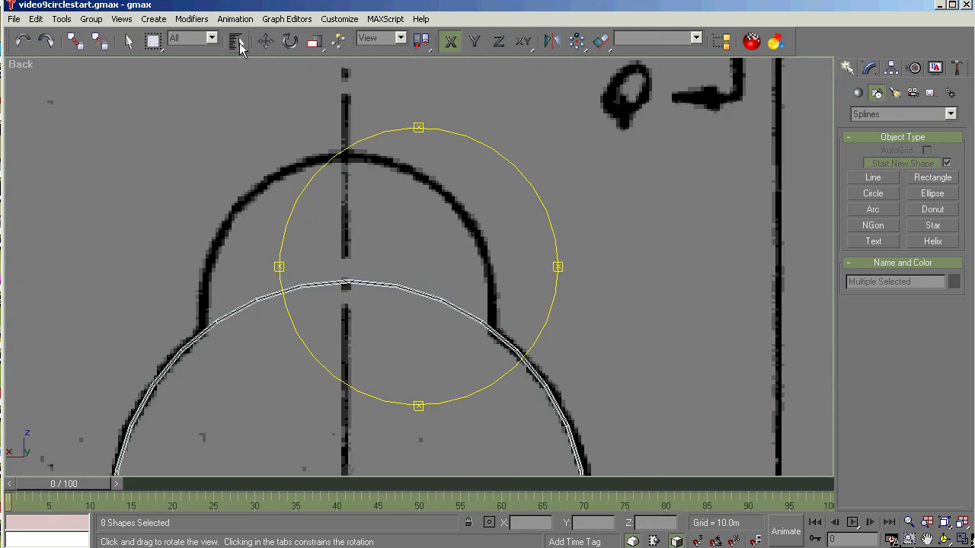
Step: Draw a circle over section D's top bump and nudge it down to fit
{"action": "left_click", "coordinate": [874, 195]}
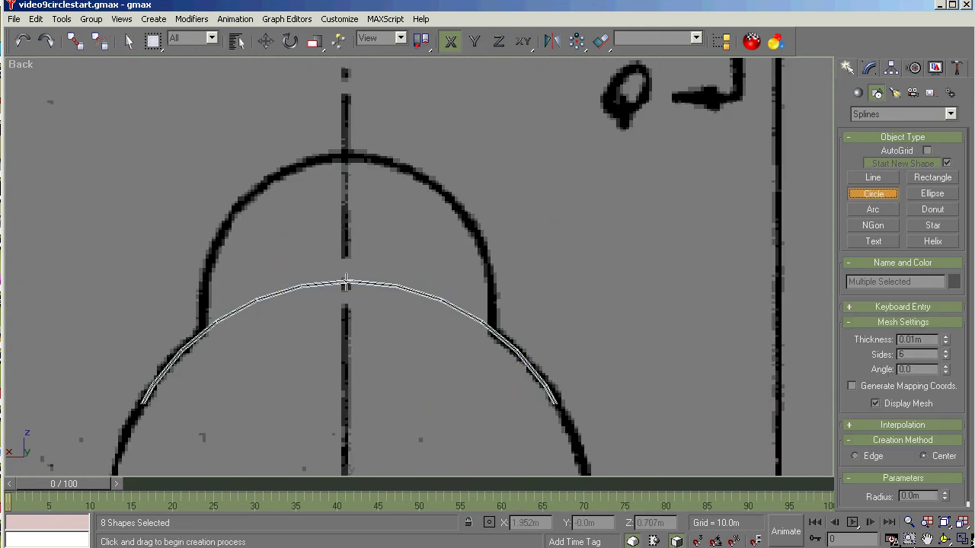
{"action": "left_click_drag", "start_coordinate": [346, 283], "coordinate": [353, 422]}
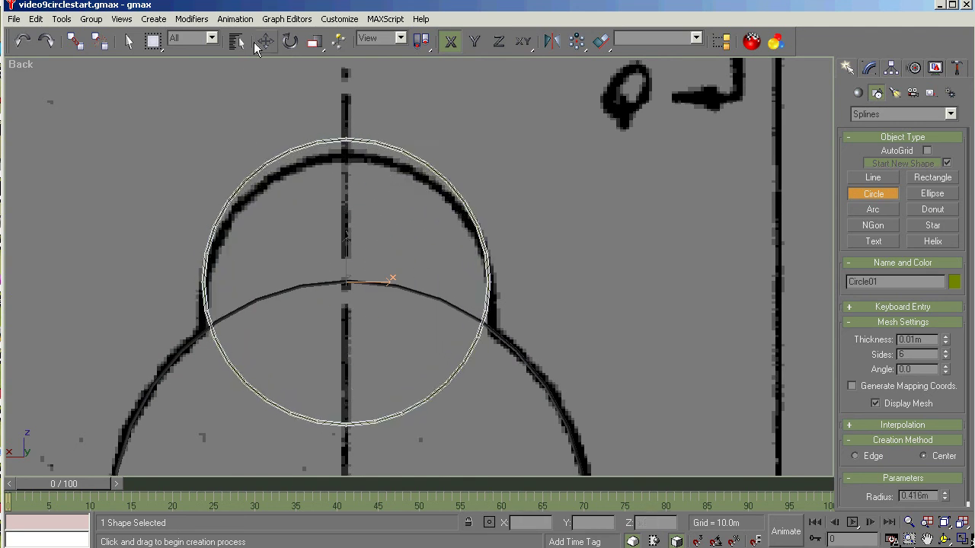
{"action": "left_click", "coordinate": [264, 42]}
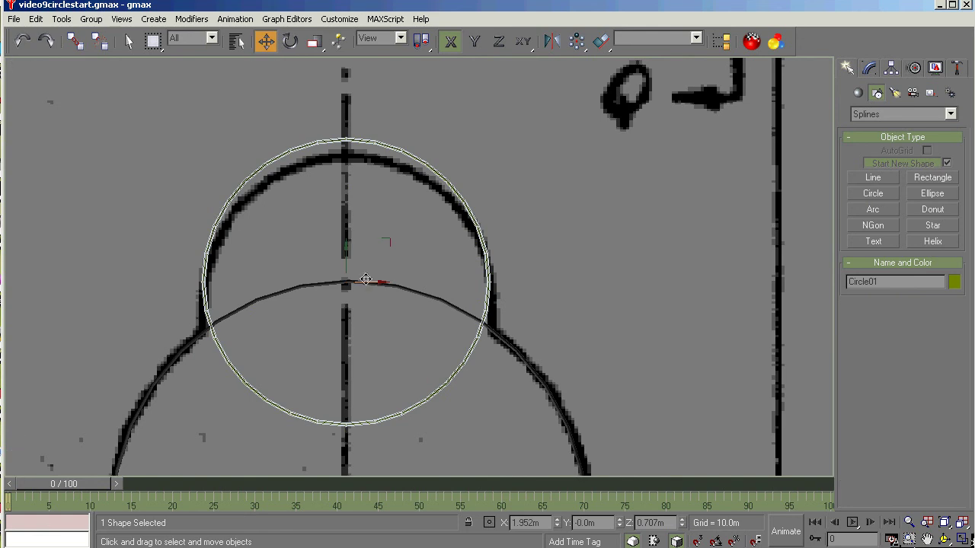
{"action": "left_click_drag", "start_coordinate": [348, 259], "coordinate": [349, 273]}
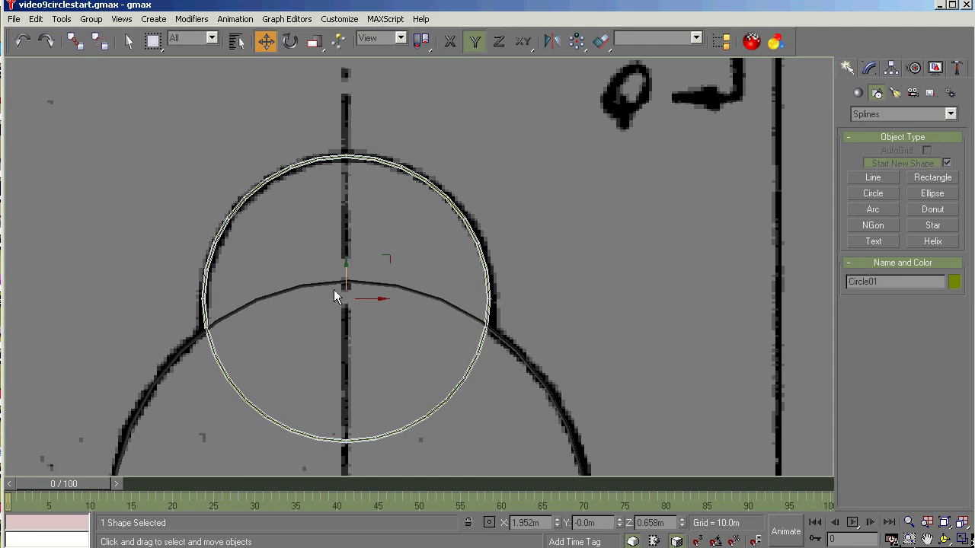
Step: Check the circle's fit, reselect it, and rename it DTOPCircle01
{"action": "left_click", "coordinate": [172, 195]}
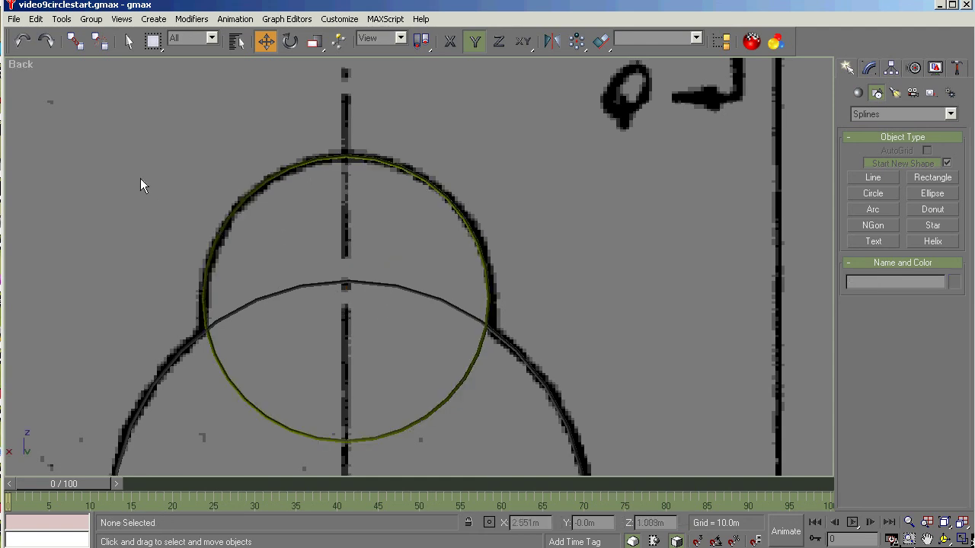
{"action": "left_click", "coordinate": [215, 231]}
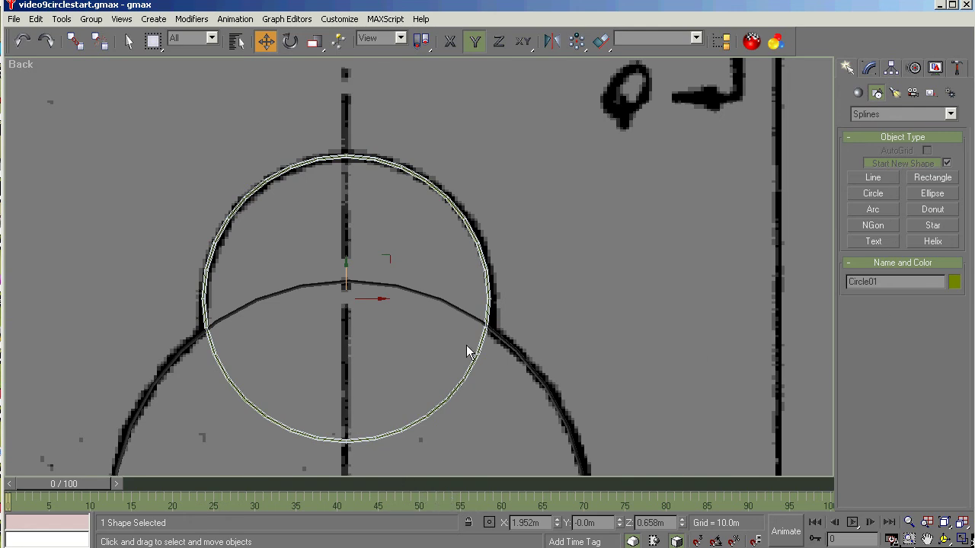
{"action": "scroll", "coordinate": [468, 351], "scroll_direction": "down", "scroll_amount": 6}
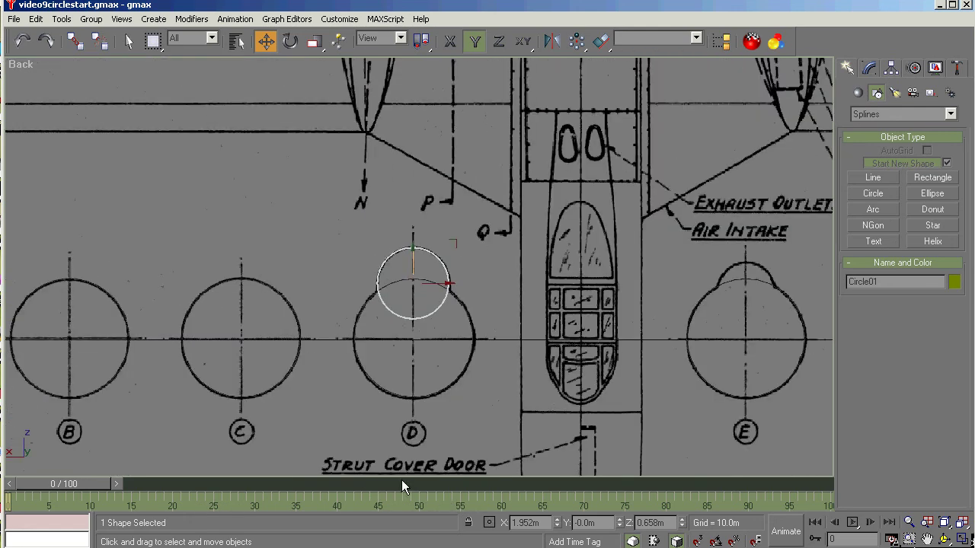
{"action": "scroll", "coordinate": [315, 343], "scroll_direction": "up", "scroll_amount": 5}
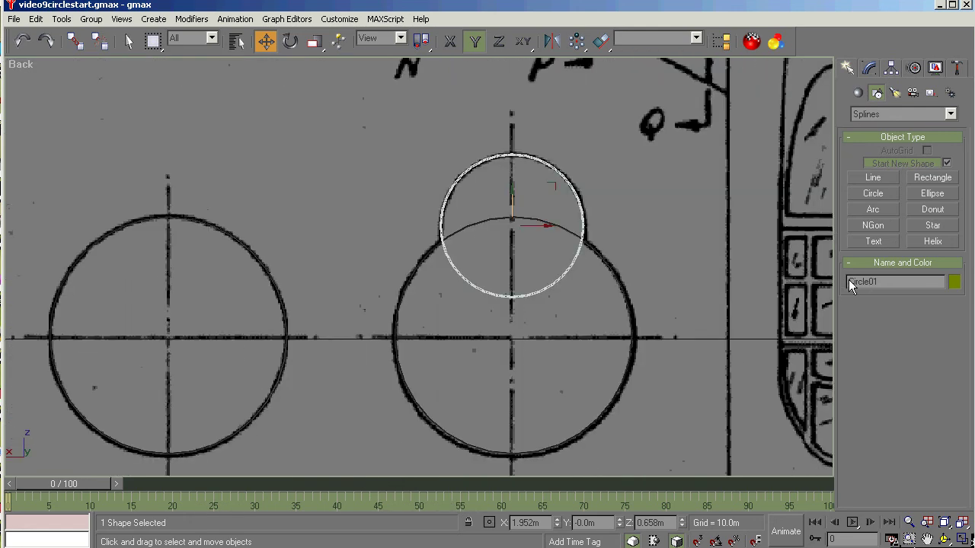
{"action": "type", "text": "DTOP"}
Step: Draw a circle over section E's top bump, nudging it up and right onto the centreline
{"action": "left_click", "coordinate": [446, 361]}
{"action": "scroll", "coordinate": [255, 268], "scroll_direction": "down", "scroll_amount": 10}
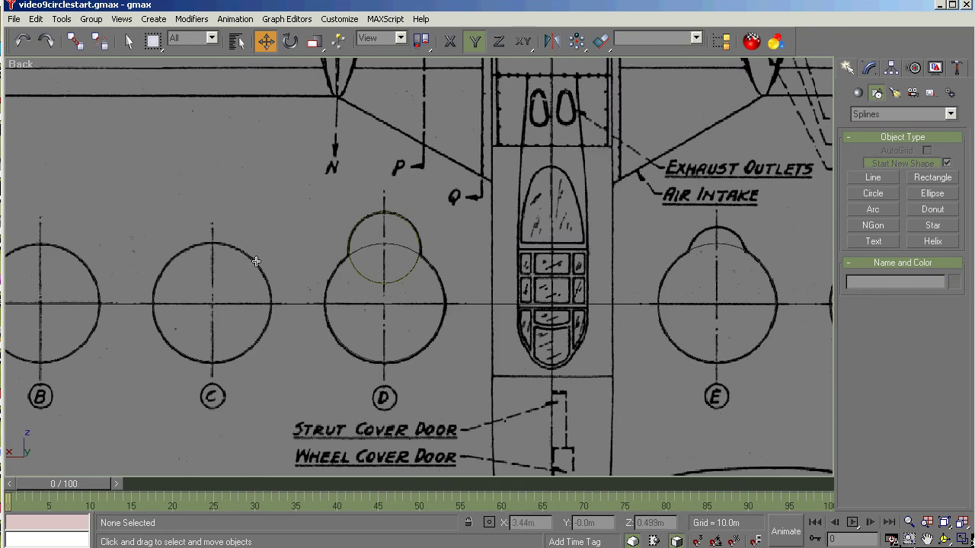
{"action": "scroll", "coordinate": [591, 261], "scroll_direction": "up", "scroll_amount": 10}
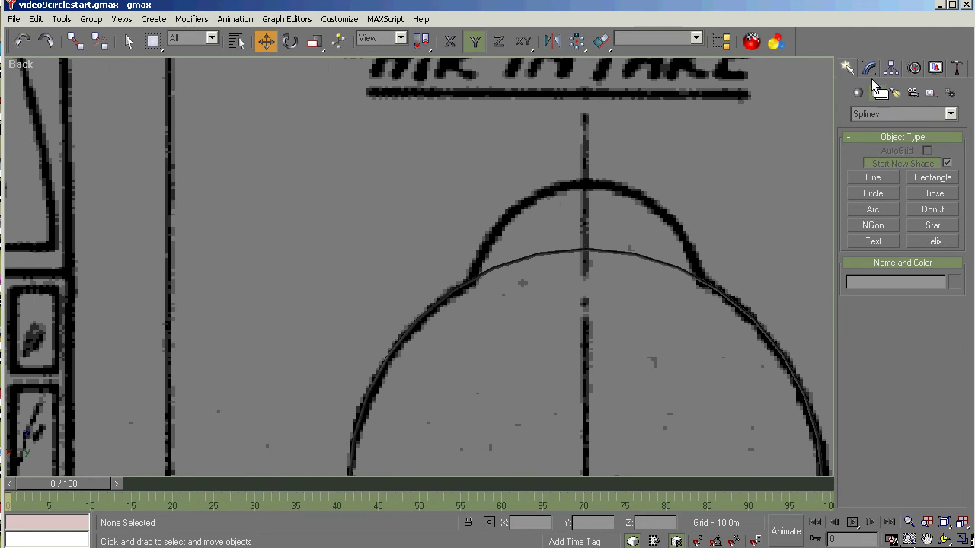
{"action": "left_click", "coordinate": [869, 193]}
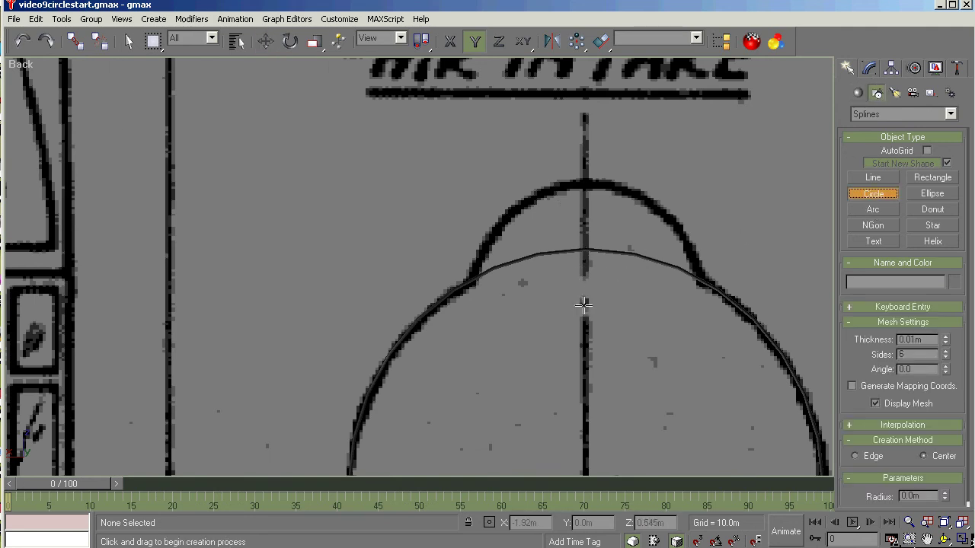
{"action": "left_click_drag", "start_coordinate": [583, 306], "coordinate": [590, 420]}
{"action": "left_click", "coordinate": [265, 42]}
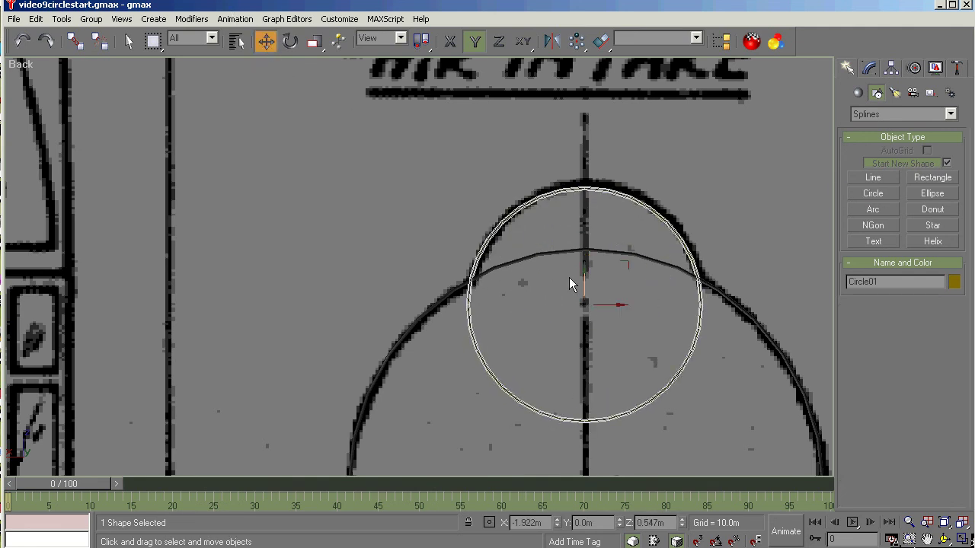
{"action": "left_click_drag", "start_coordinate": [584, 279], "coordinate": [583, 276]}
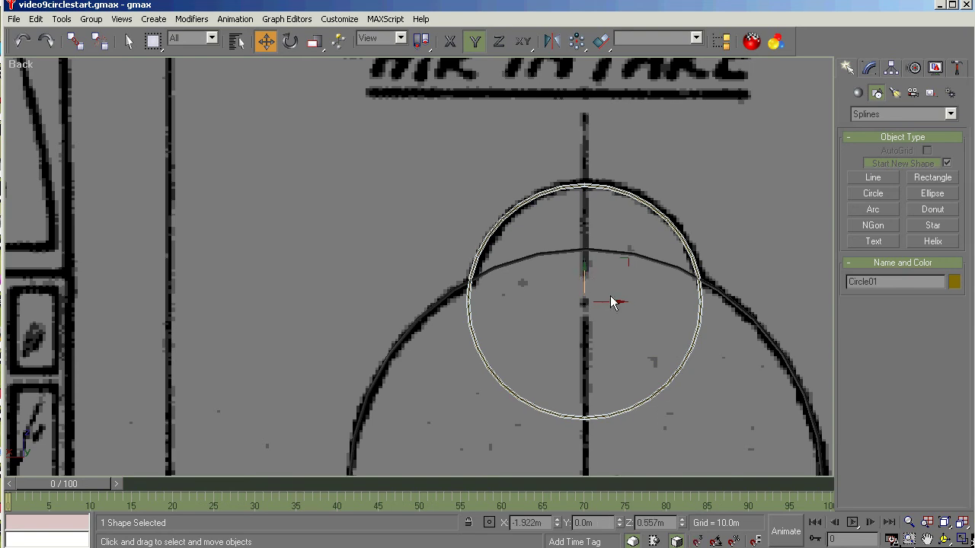
{"action": "left_click_drag", "start_coordinate": [610, 298], "coordinate": [614, 302]}
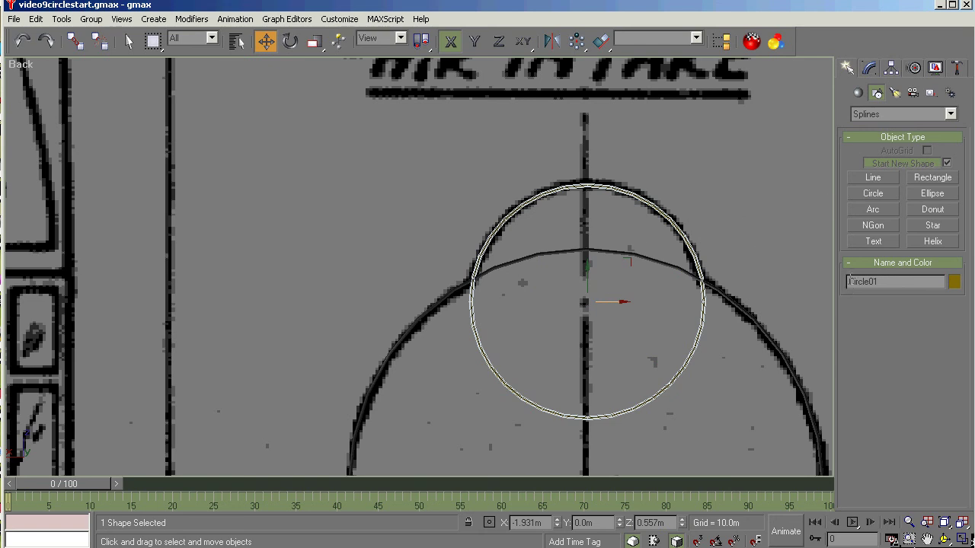
Step: Zoom to check the renamed ETOPCircle01 circle, then deselect it
{"action": "scroll", "coordinate": [354, 151], "scroll_direction": "down", "scroll_amount": 5}
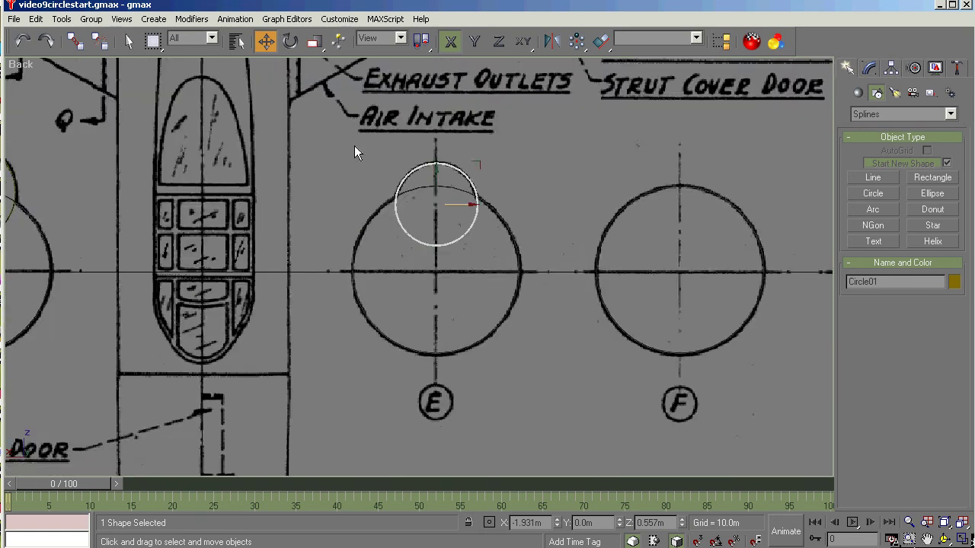
{"action": "scroll", "coordinate": [354, 145], "scroll_direction": "up", "scroll_amount": 3}
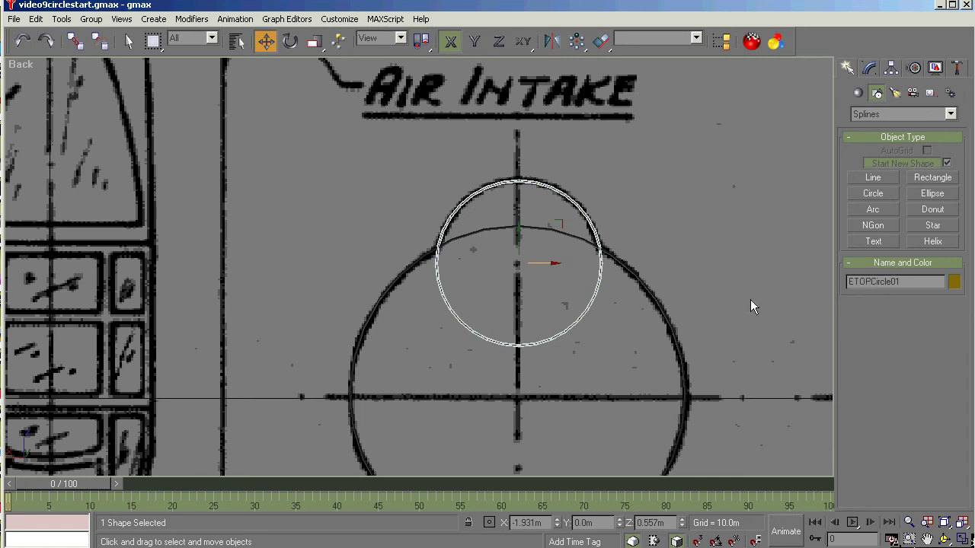
{"action": "left_click", "coordinate": [752, 274]}
{"action": "scroll", "coordinate": [688, 235], "scroll_direction": "down", "scroll_amount": 6}
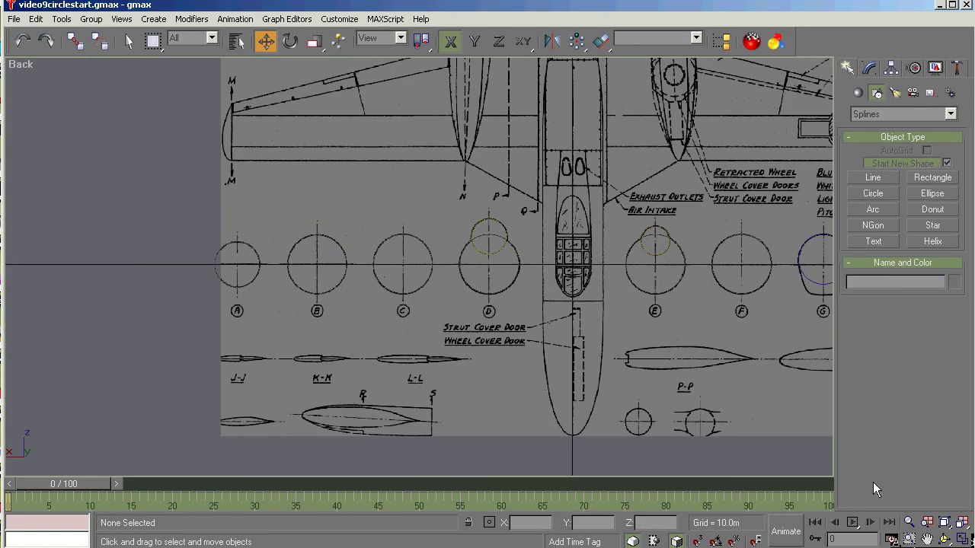
Step: Orbit into a perspective view and box-select all ten section circles
{"action": "left_click", "coordinate": [944, 539]}
{"action": "left_click_drag", "start_coordinate": [533, 330], "coordinate": [224, 315]}
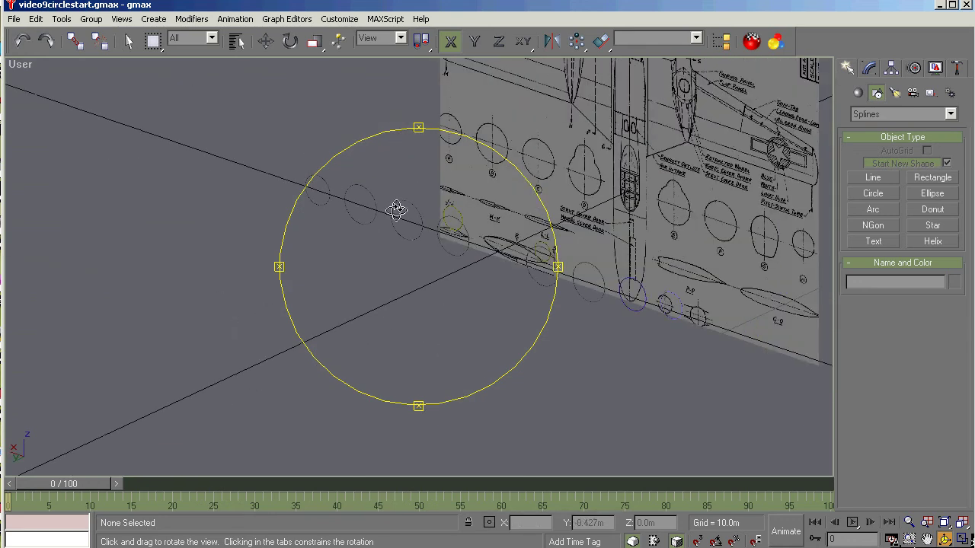
{"action": "left_click_drag", "start_coordinate": [399, 211], "coordinate": [373, 317]}
{"action": "key", "text": "w"}
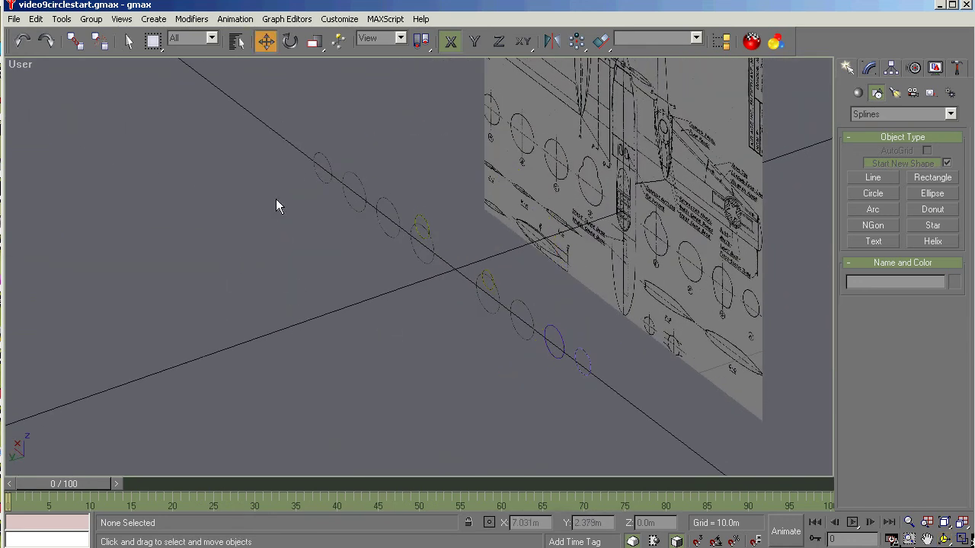
{"action": "left_click_drag", "start_coordinate": [283, 145], "coordinate": [588, 396]}
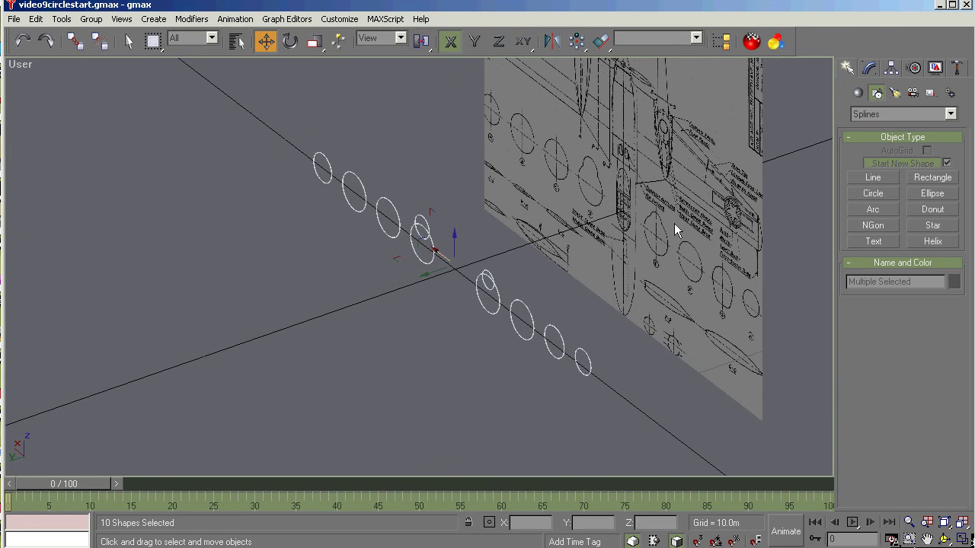
Step: With Affect Pivot Only, centre every pivot on its circle and align it to World
{"action": "left_click", "coordinate": [891, 68]}
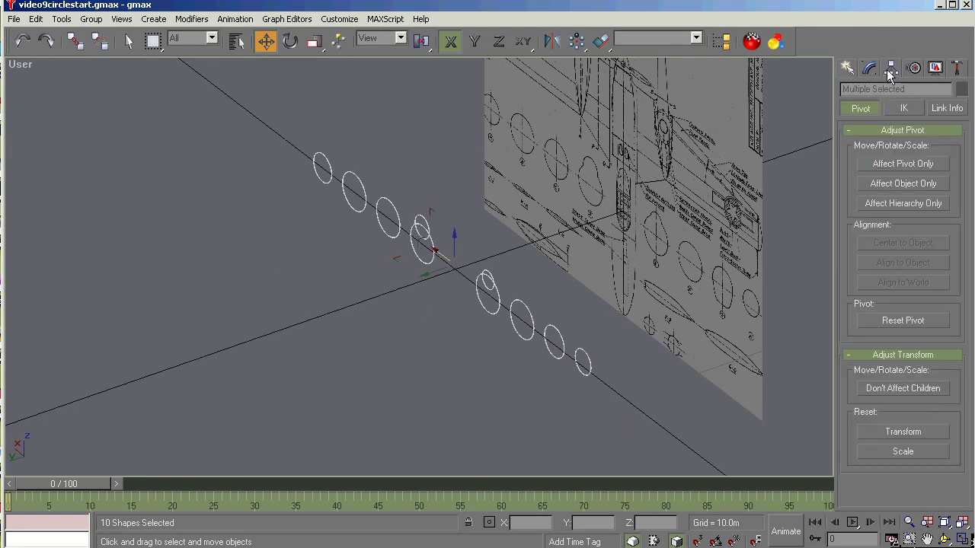
{"action": "left_click", "coordinate": [883, 165]}
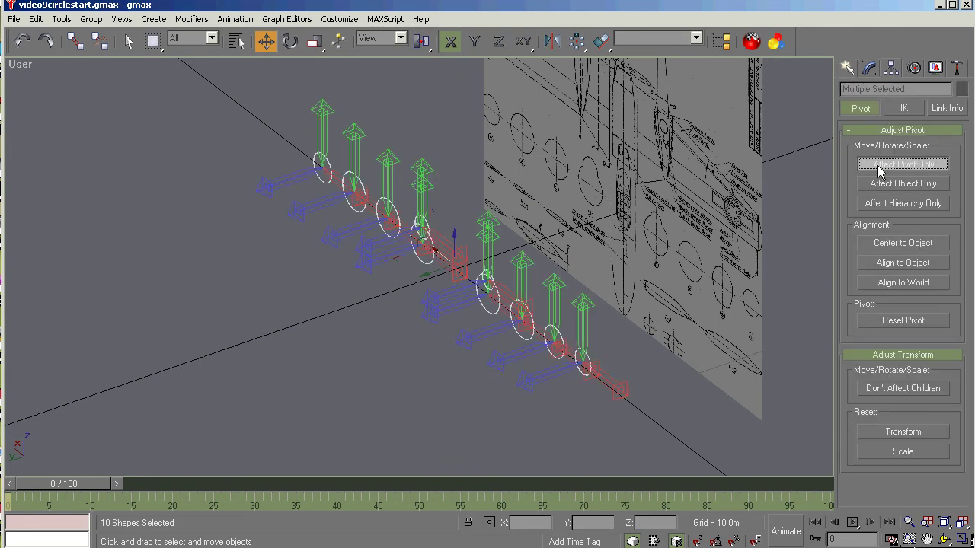
{"action": "left_click", "coordinate": [897, 245]}
{"action": "left_click", "coordinate": [902, 283]}
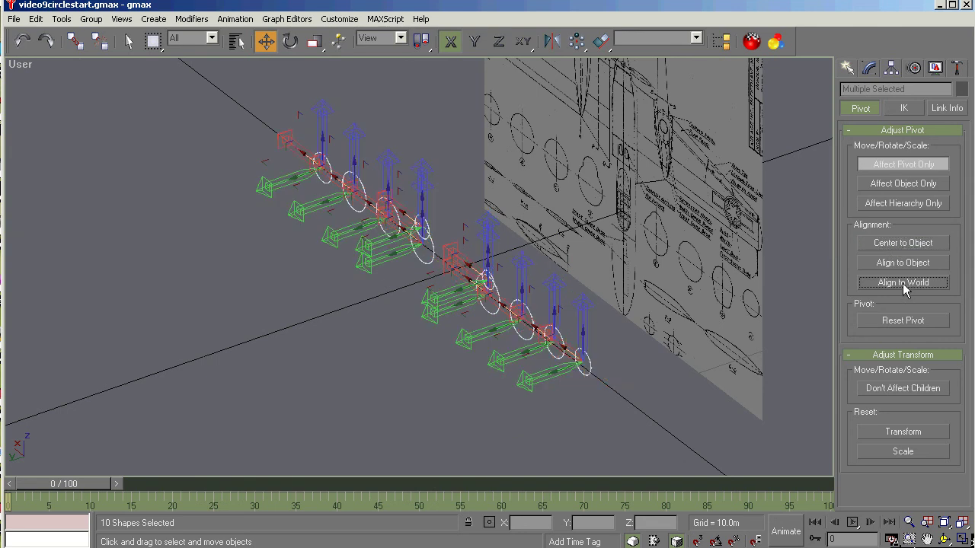
{"action": "left_click", "coordinate": [892, 163]}
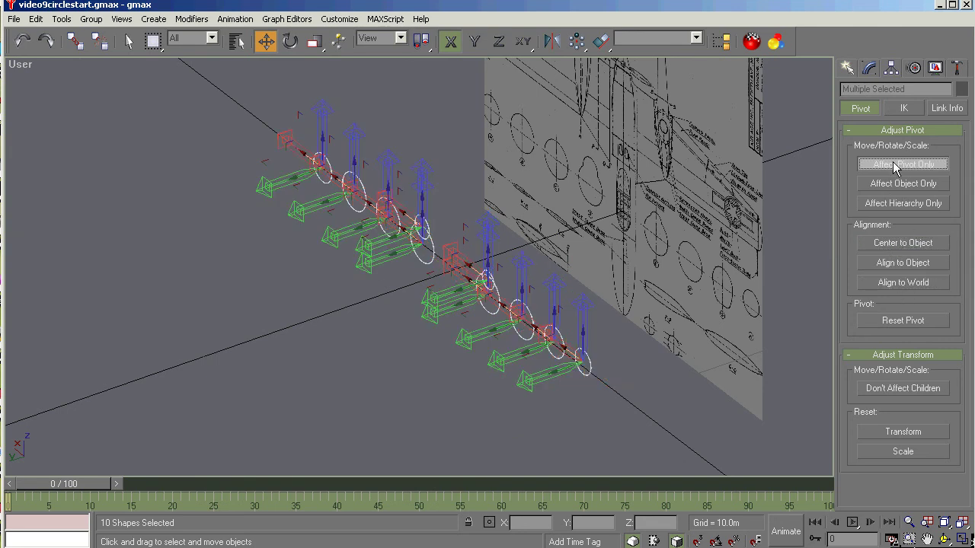
{"action": "left_click", "coordinate": [945, 539]}
Step: Collapse the ten selected section circles into one stack at the same X position
{"action": "left_click_drag", "start_coordinate": [465, 379], "coordinate": [470, 355]}
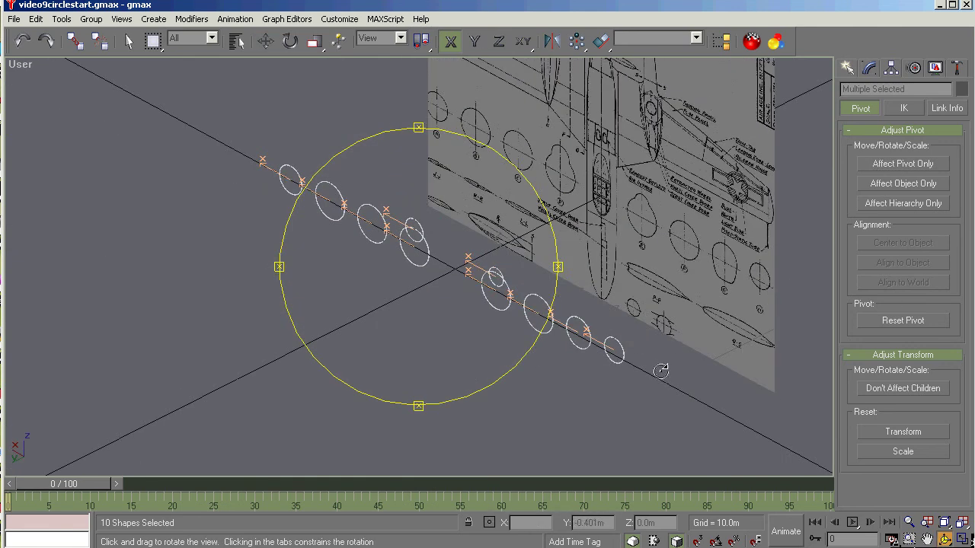
{"action": "mouse_move", "coordinate": [359, 304]}
{"action": "left_mouse_down"}
{"action": "mouse_move", "coordinate": [396, 287]}
{"action": "mouse_move", "coordinate": [360, 310]}
{"action": "left_mouse_up"}
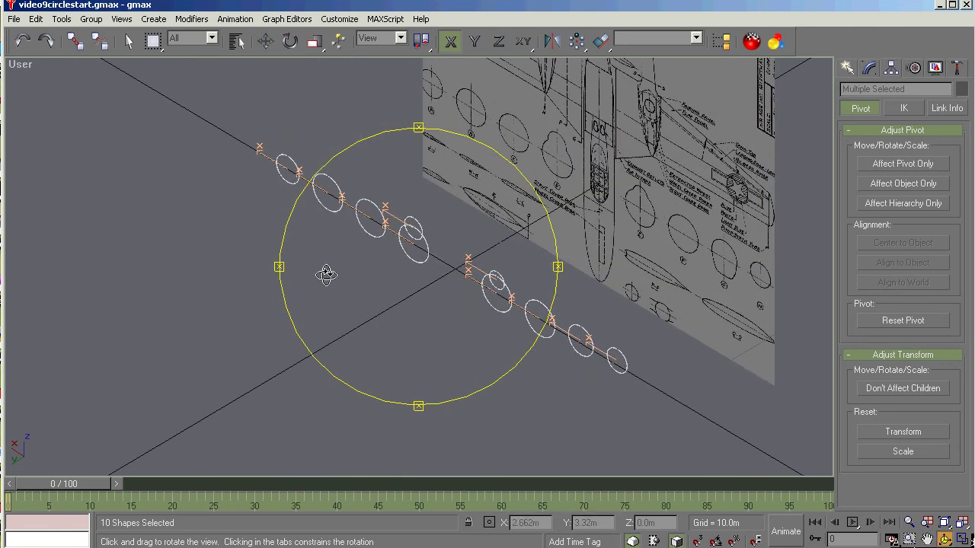
{"action": "left_click", "coordinate": [267, 42]}
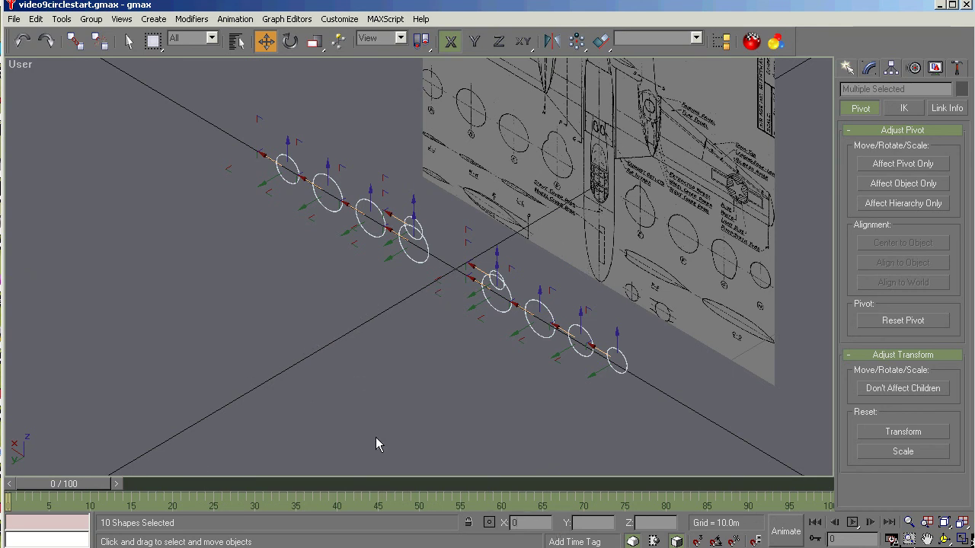
{"action": "key", "text": "ctrl+z"}
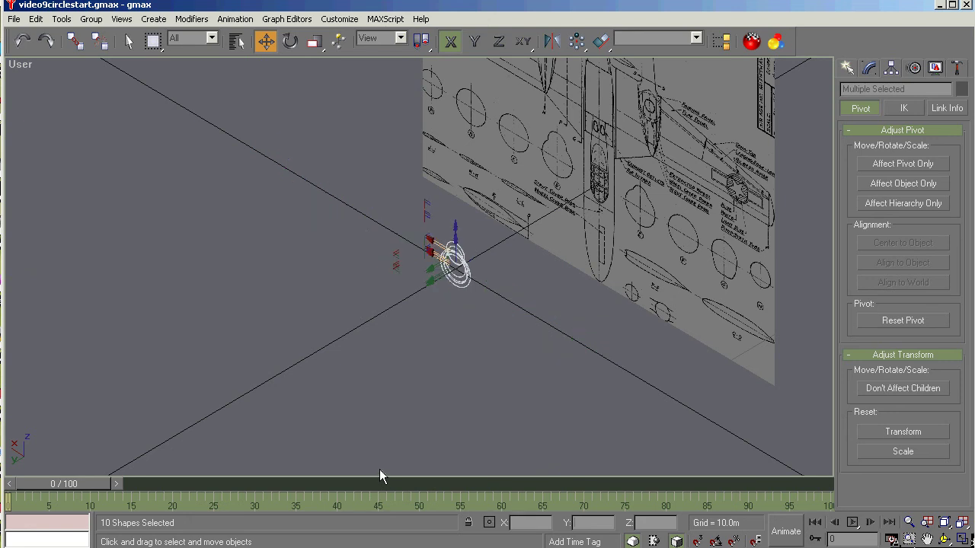
Step: Arc-rotate to check the stacked rings, then restore the view and deselect the circles
{"action": "left_click", "coordinate": [944, 538]}
{"action": "left_click_drag", "start_coordinate": [472, 337], "coordinate": [381, 358]}
{"action": "right_click", "coordinate": [381, 358]}
{"action": "right_click", "coordinate": [294, 376]}
{"action": "left_click", "coordinate": [219, 390]}
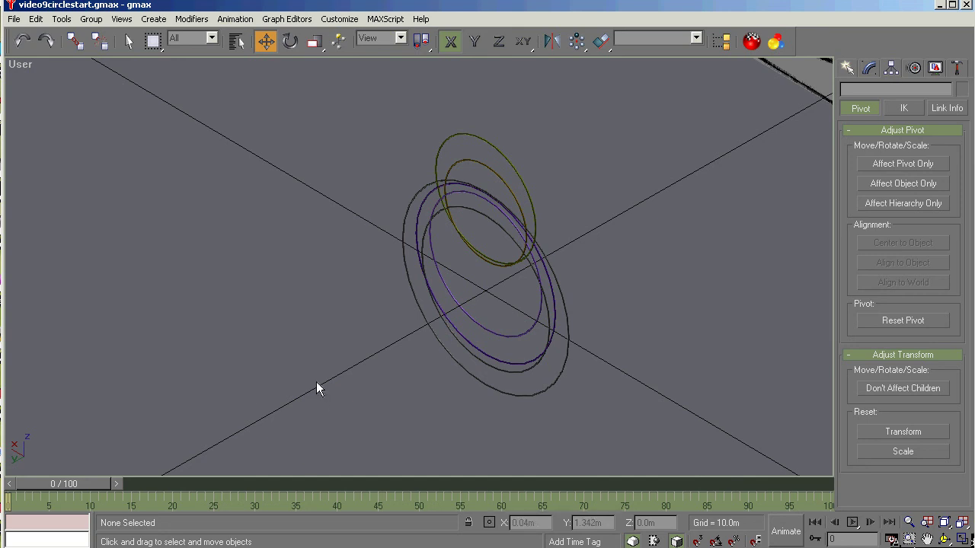
Step: Zoom the Back view onto the cockpit area and drag-select all ten circles
{"action": "key", "text": "k"}
{"action": "key", "text": "ctrl+alt+z"}
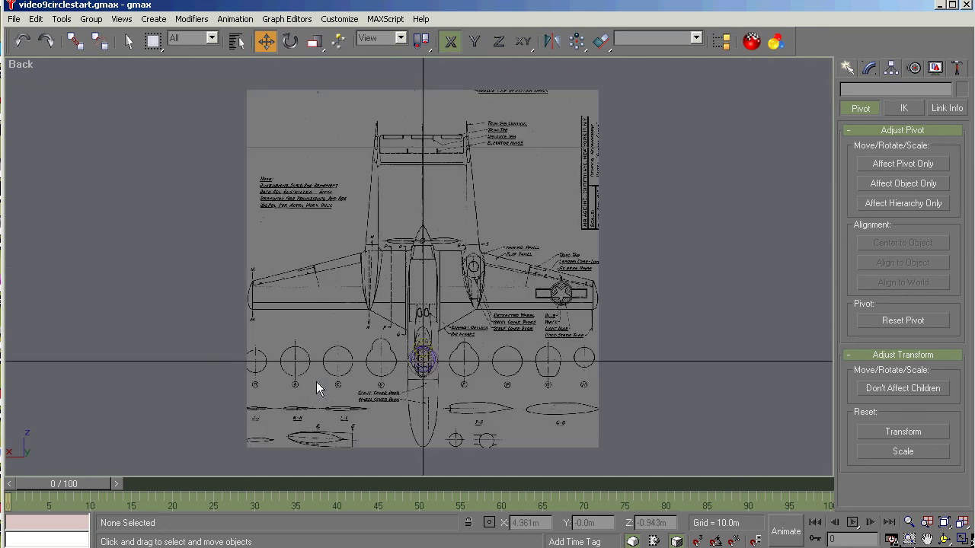
{"action": "left_click", "coordinate": [910, 541]}
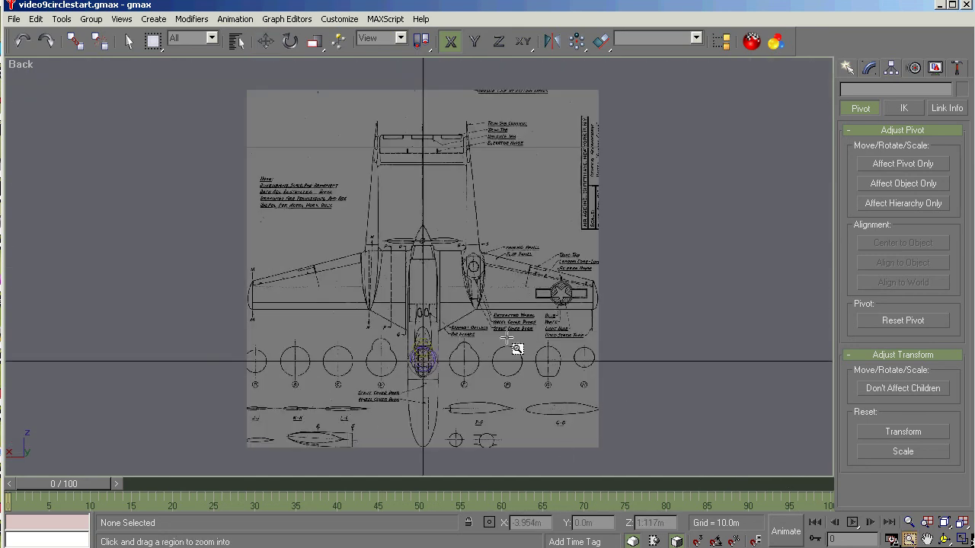
{"action": "left_click_drag", "start_coordinate": [475, 319], "coordinate": [381, 396]}
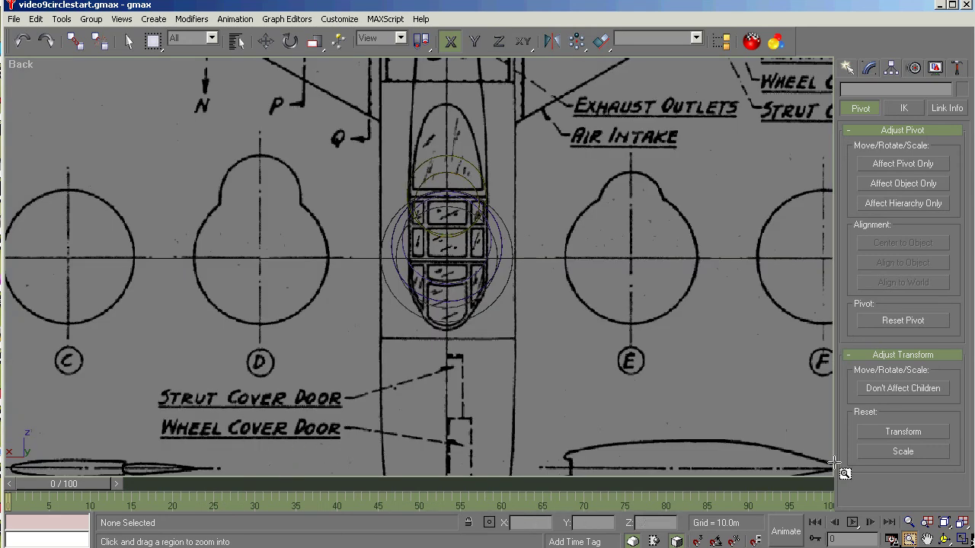
{"action": "key", "text": "w"}
{"action": "left_click_drag", "start_coordinate": [569, 131], "coordinate": [345, 374]}
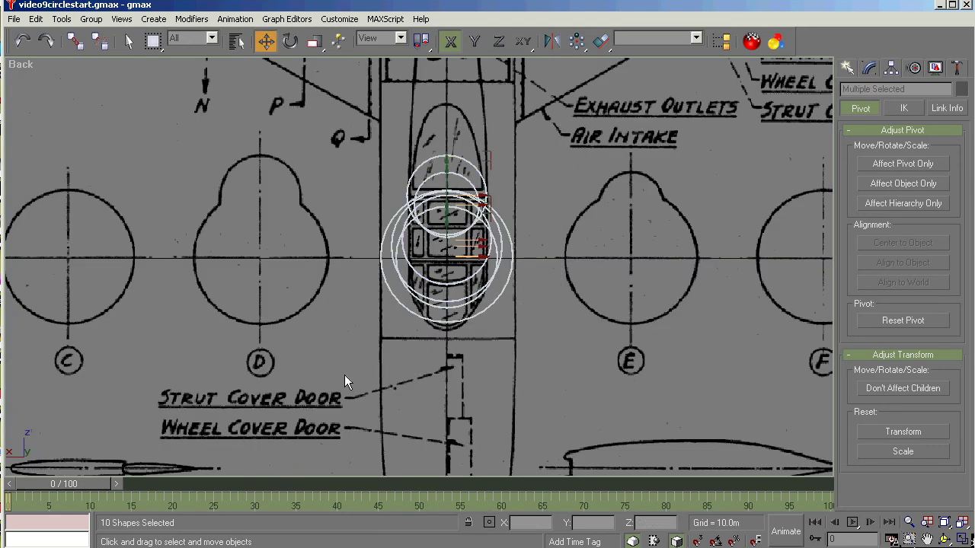
Step: Orbit around the selected circles until they are seen edge-on in one plane
{"action": "left_click", "coordinate": [944, 539]}
{"action": "key", "text": "w"}
{"action": "scroll", "coordinate": [468, 306], "scroll_direction": "up", "scroll_amount": 6}
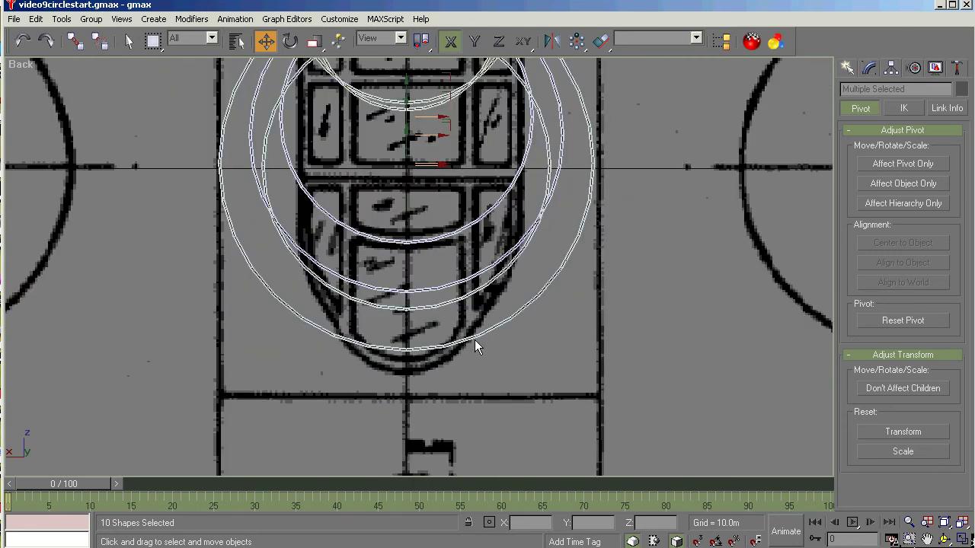
{"action": "left_click", "coordinate": [944, 539]}
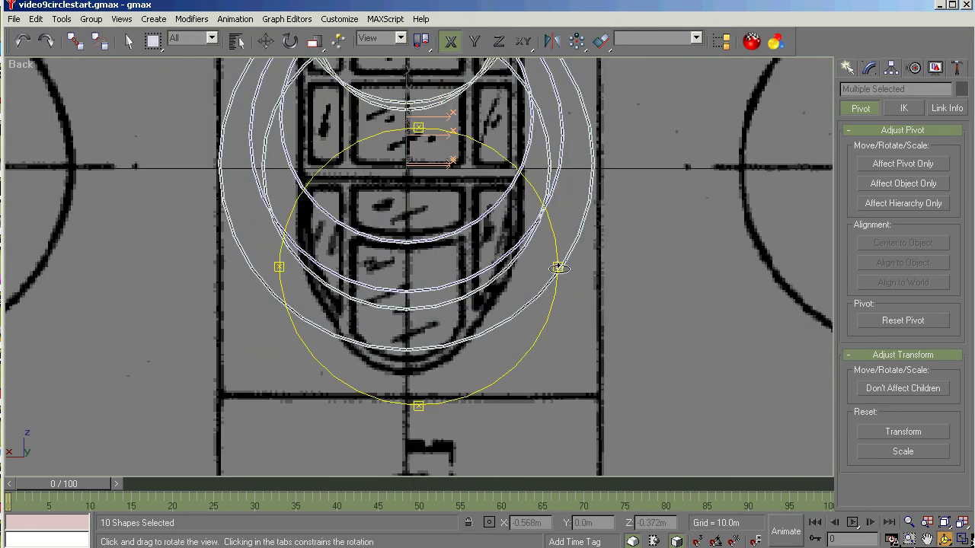
{"action": "left_click_drag", "start_coordinate": [560, 270], "coordinate": [411, 305]}
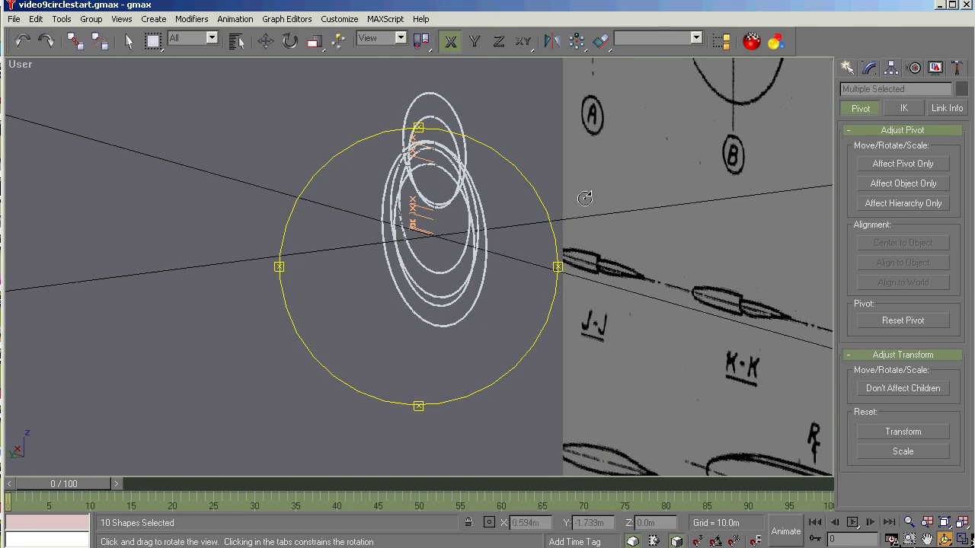
{"action": "left_click_drag", "start_coordinate": [307, 256], "coordinate": [348, 231]}
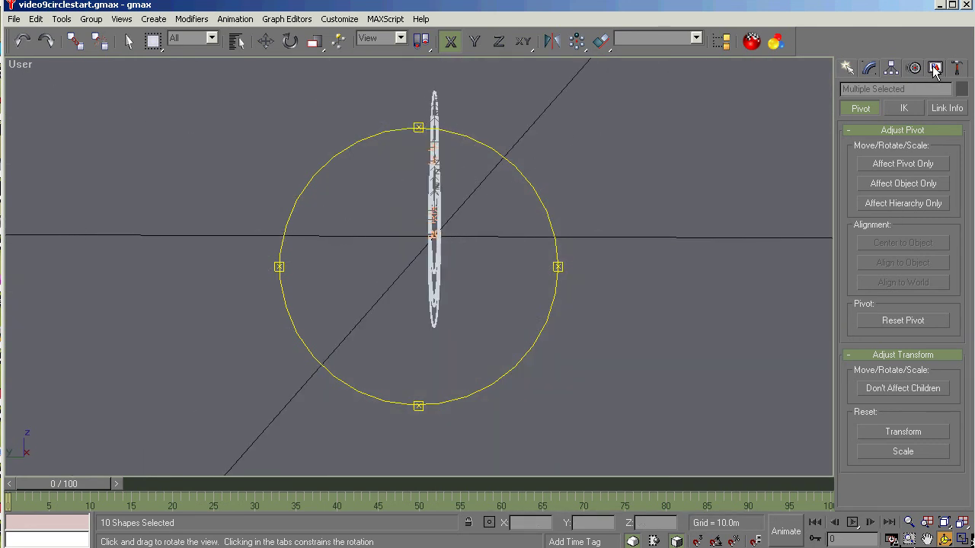
Step: Unhide the Box01 blueprint plane using Unhide by Name
{"action": "left_click", "coordinate": [935, 68]}
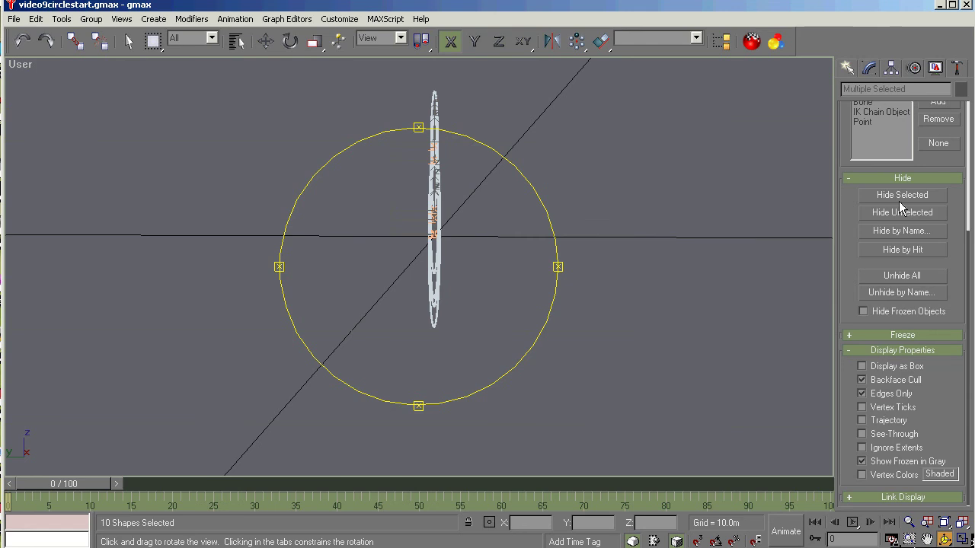
{"action": "left_click", "coordinate": [901, 292]}
{"action": "left_click", "coordinate": [362, 169]}
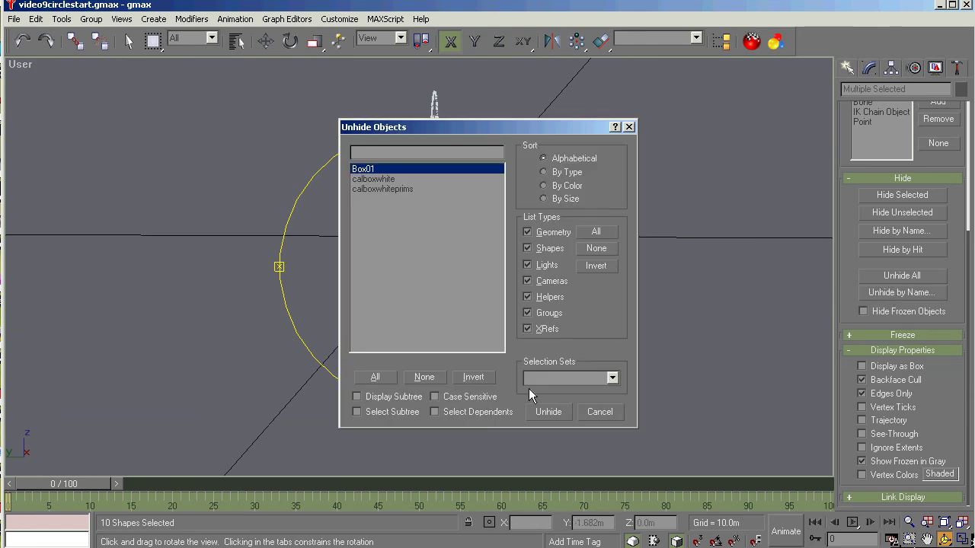
{"action": "left_click", "coordinate": [548, 411]}
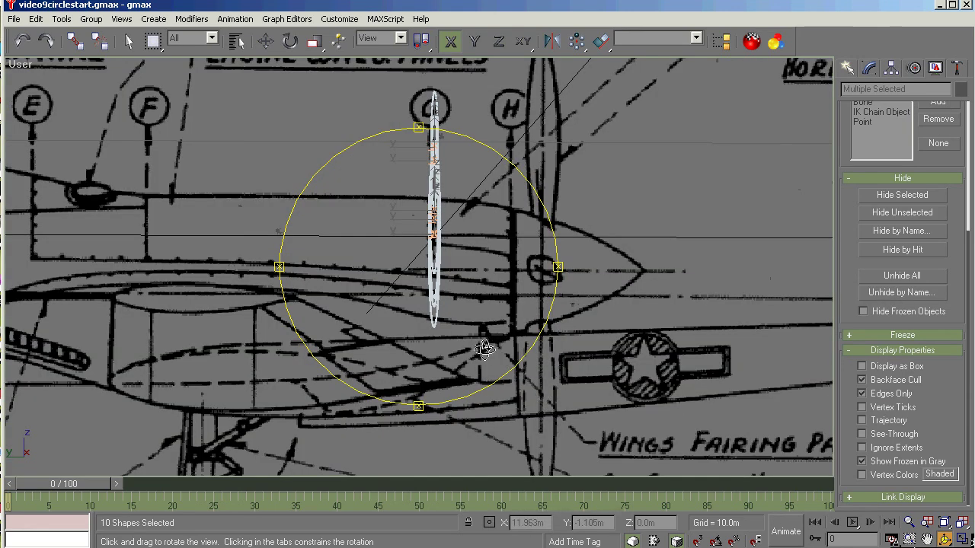
Step: Show the side-profile blueprint in the Left view, deselected and zoomed to extents
{"action": "key", "text": "w"}
{"action": "key", "text": "l"}
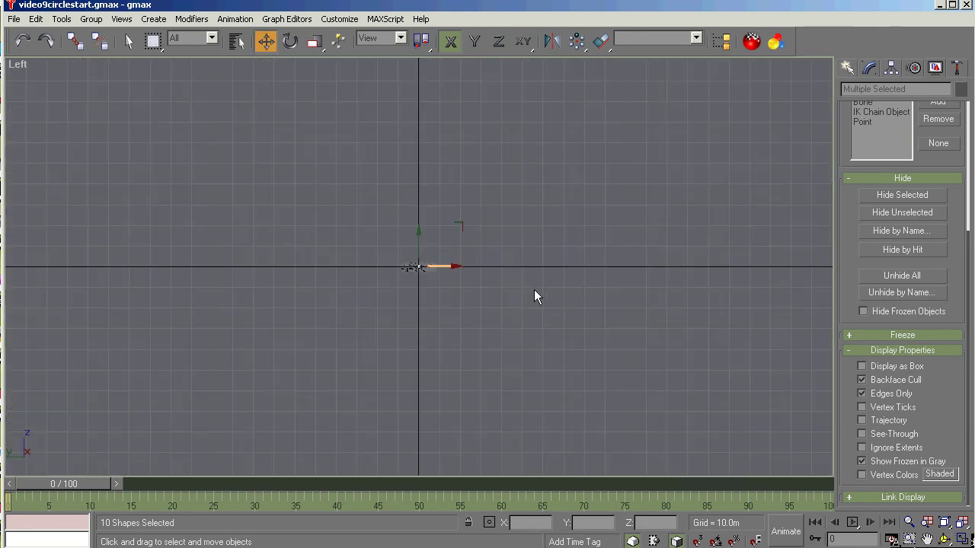
{"action": "left_click", "coordinate": [644, 288]}
{"action": "key", "text": "ctrl+alt+z"}
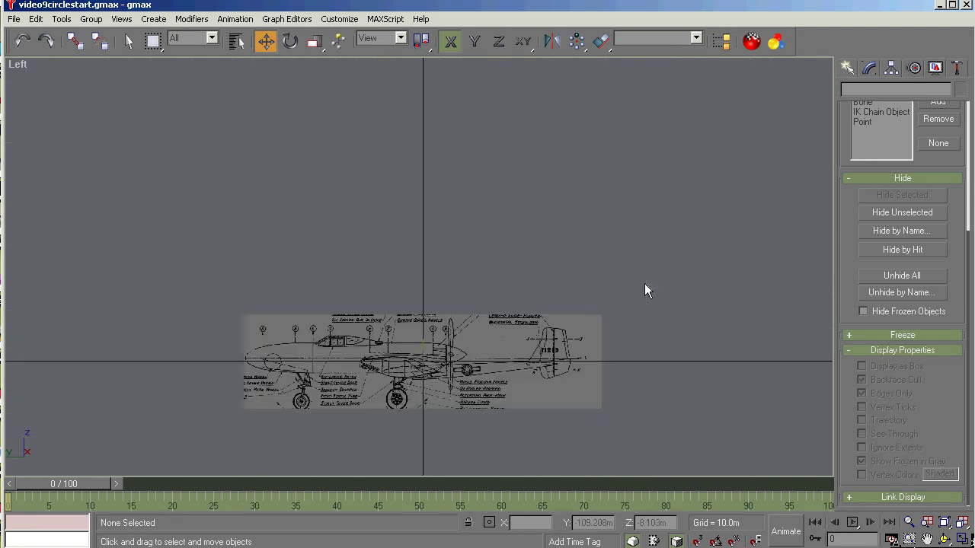
{"action": "scroll", "coordinate": [421, 386], "scroll_direction": "up", "scroll_amount": 3}
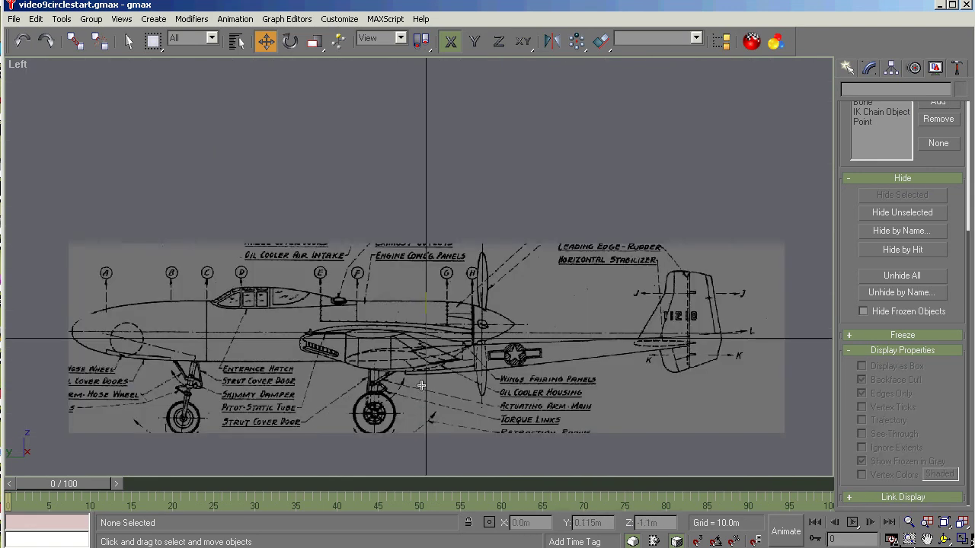
Step: Move ACircle01 to station A at the nose and BCircle01 to station B
{"action": "left_click", "coordinate": [236, 42]}
{"action": "left_click", "coordinate": [354, 169]}
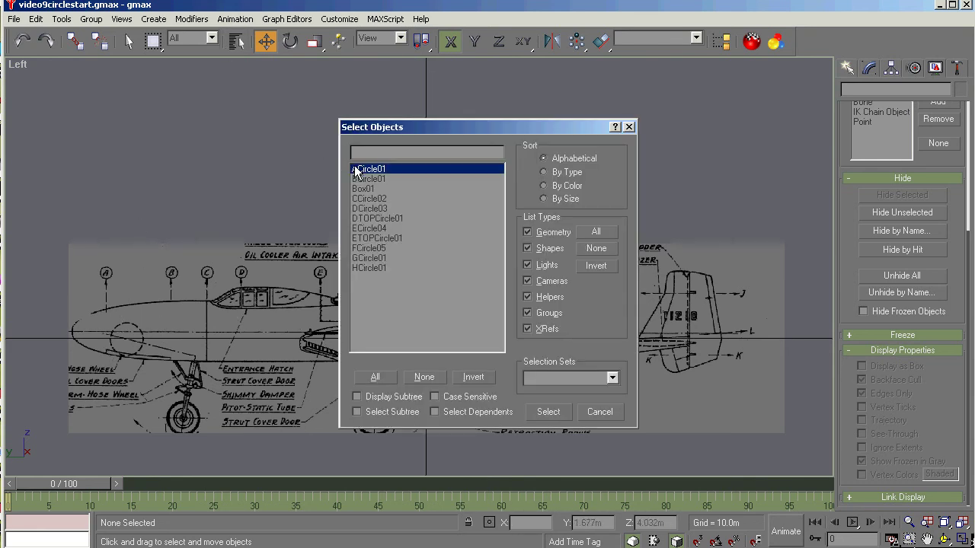
{"action": "left_click", "coordinate": [548, 411]}
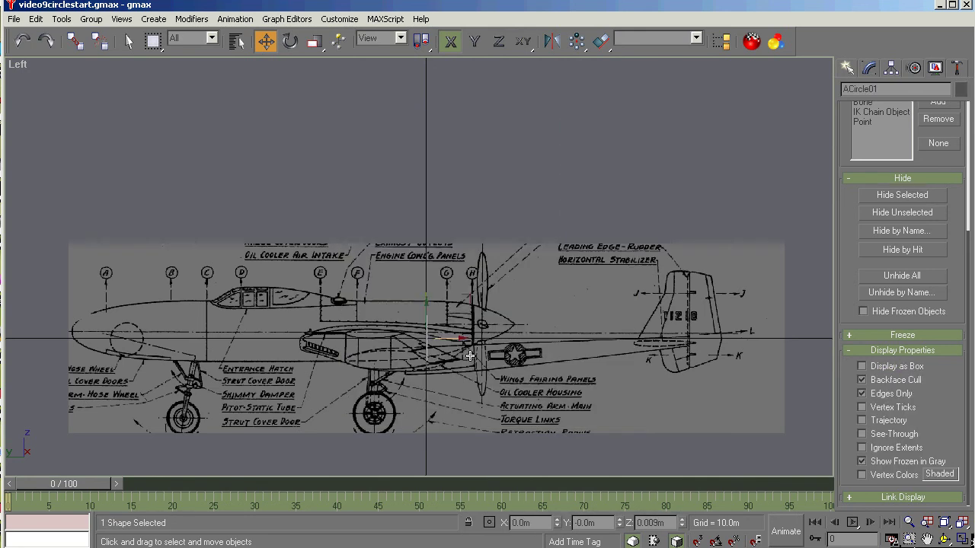
{"action": "left_click_drag", "start_coordinate": [452, 337], "coordinate": [131, 301]}
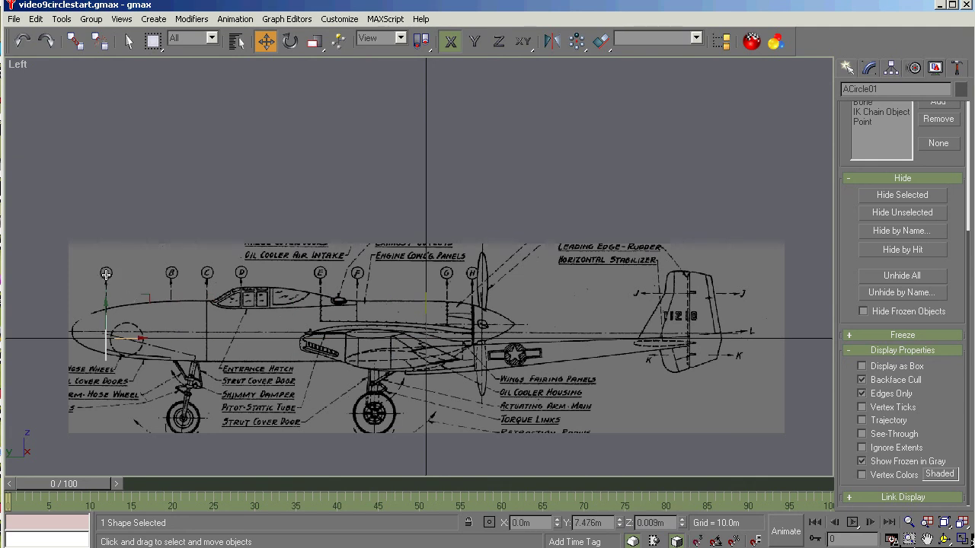
{"action": "left_click", "coordinate": [237, 42]}
{"action": "left_click", "coordinate": [359, 179]}
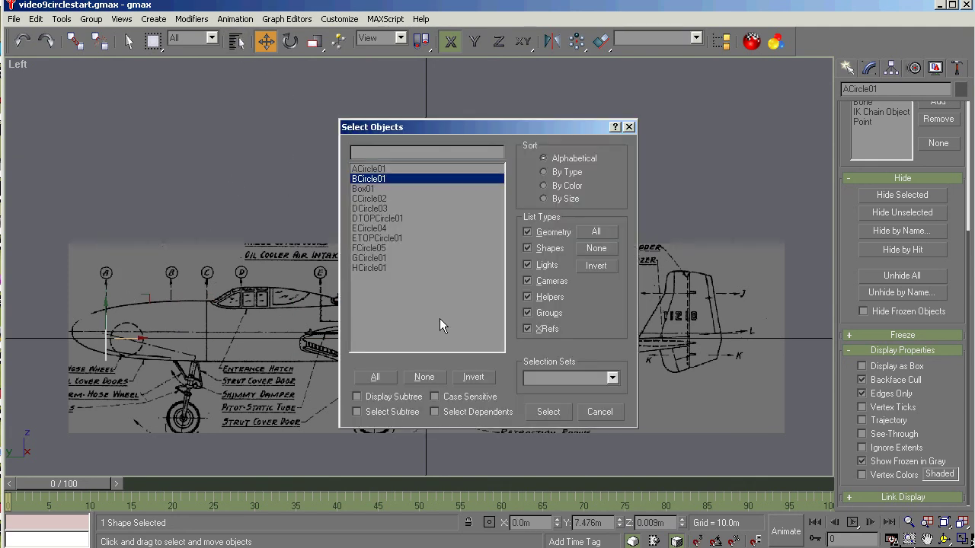
{"action": "left_click", "coordinate": [542, 415]}
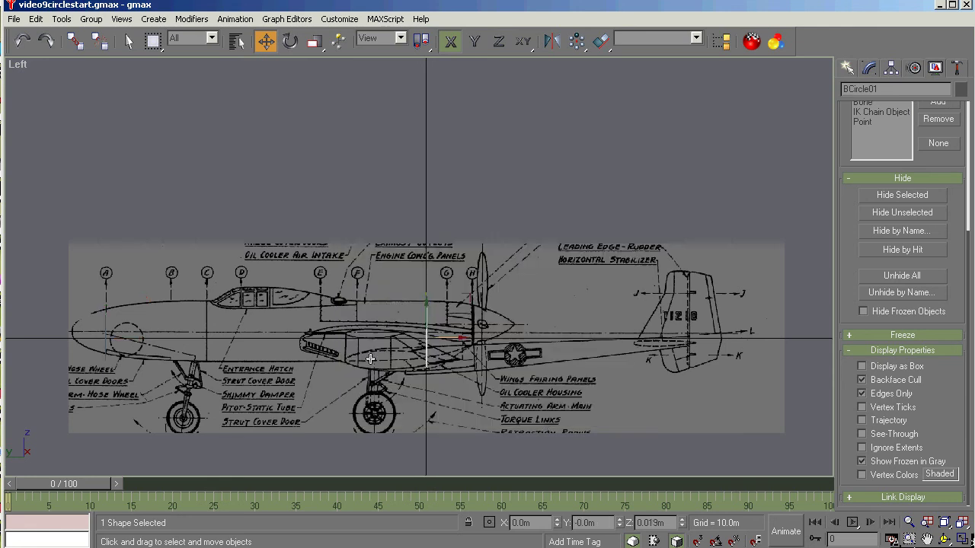
{"action": "left_click_drag", "start_coordinate": [256, 323], "coordinate": [185, 319]}
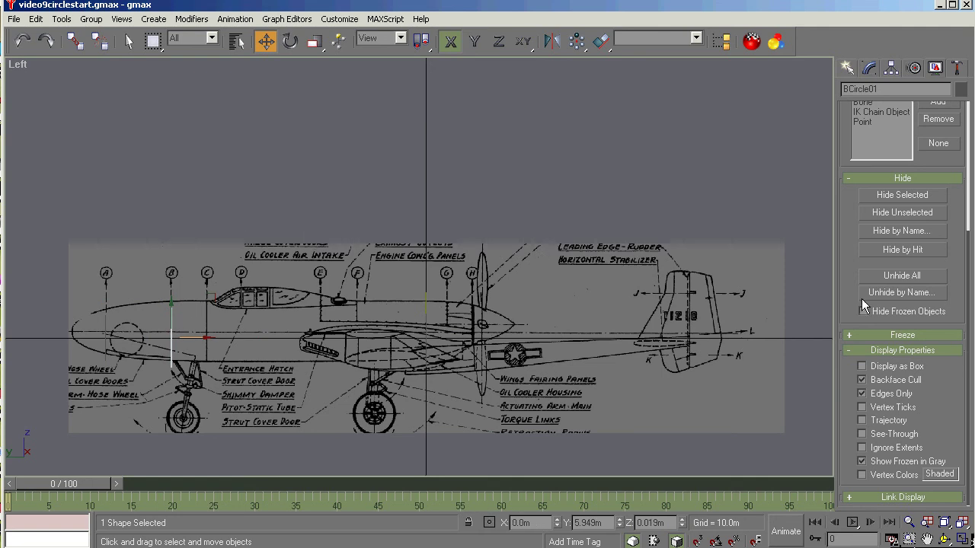
Step: Move CCircle02 to station C, and DCircle03 with DTOPCircle01 to station D
{"action": "left_click", "coordinate": [243, 43]}
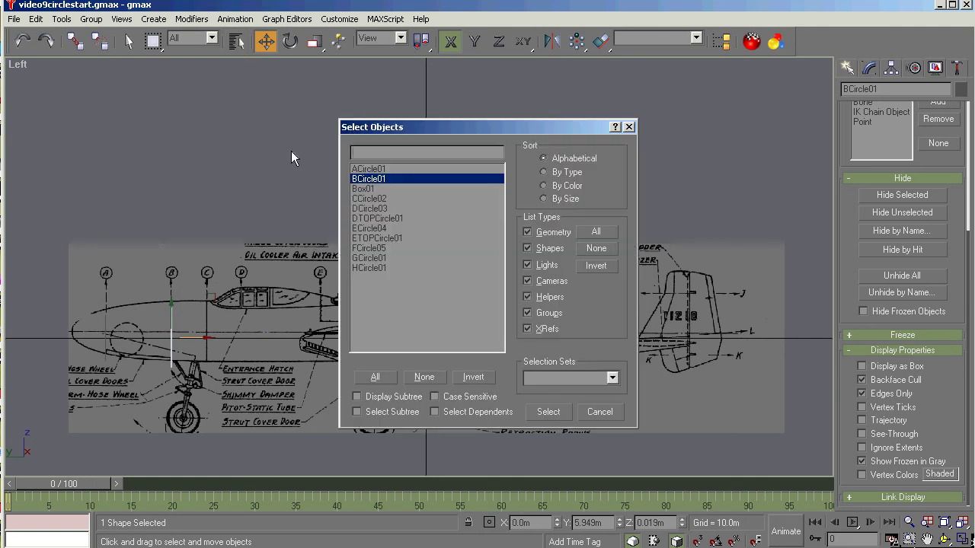
{"action": "left_click", "coordinate": [358, 199]}
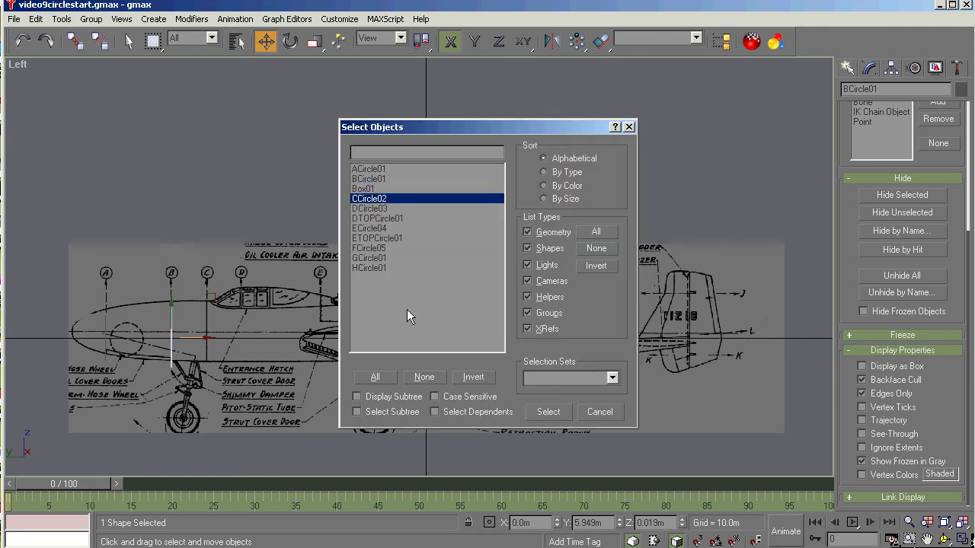
{"action": "left_click", "coordinate": [548, 411]}
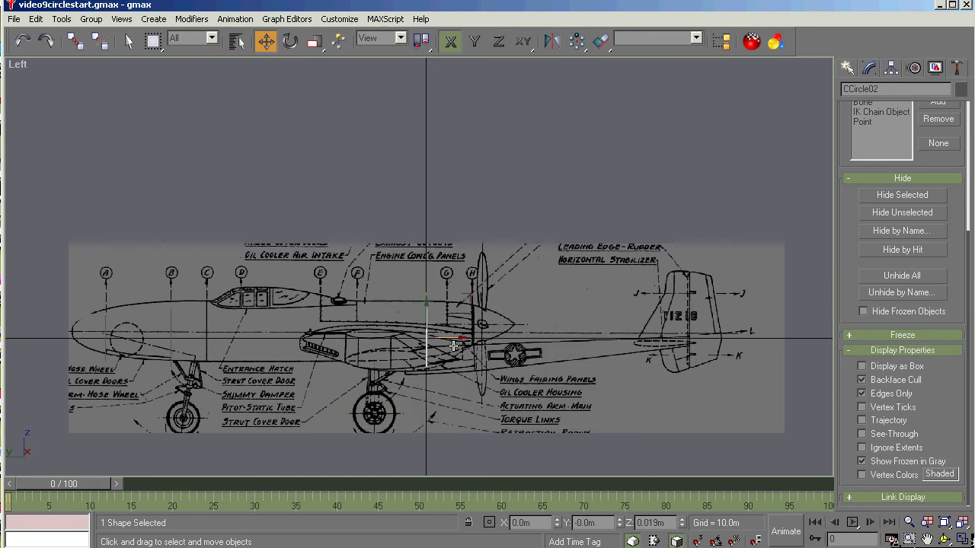
{"action": "left_click_drag", "start_coordinate": [453, 339], "coordinate": [233, 315]}
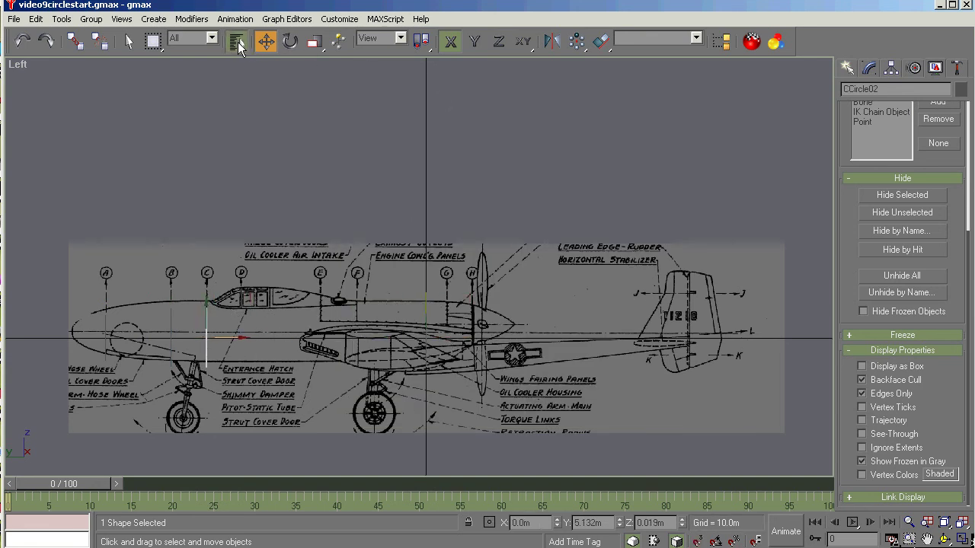
{"action": "left_click", "coordinate": [242, 43]}
{"action": "left_click", "coordinate": [379, 209]}
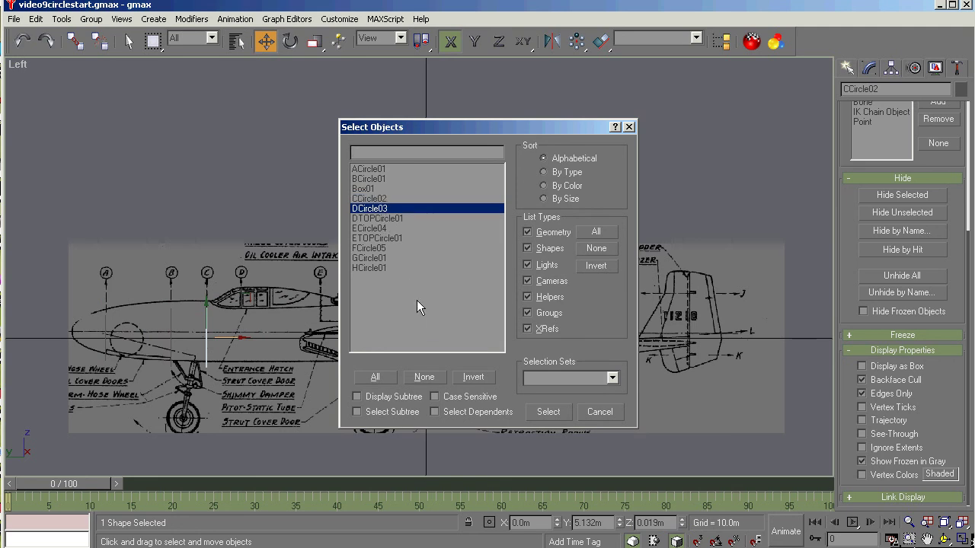
{"action": "left_click", "coordinate": [390, 219], "text": "ctrl"}
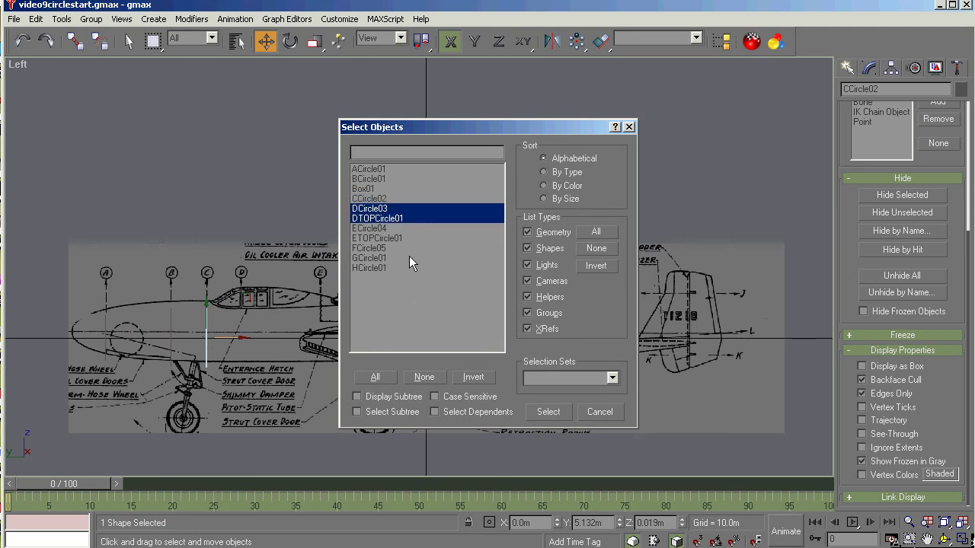
{"action": "left_click", "coordinate": [549, 412]}
{"action": "left_click_drag", "start_coordinate": [458, 341], "coordinate": [273, 321]}
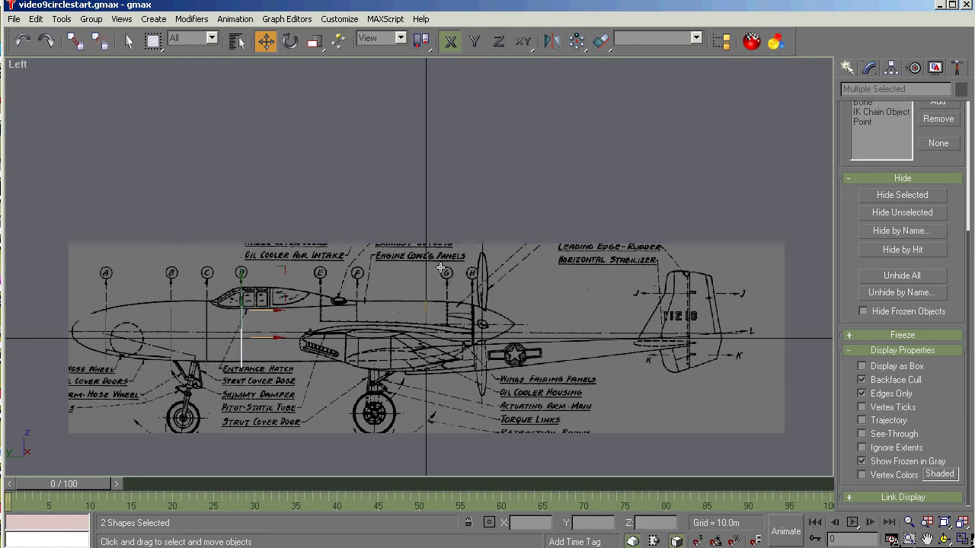